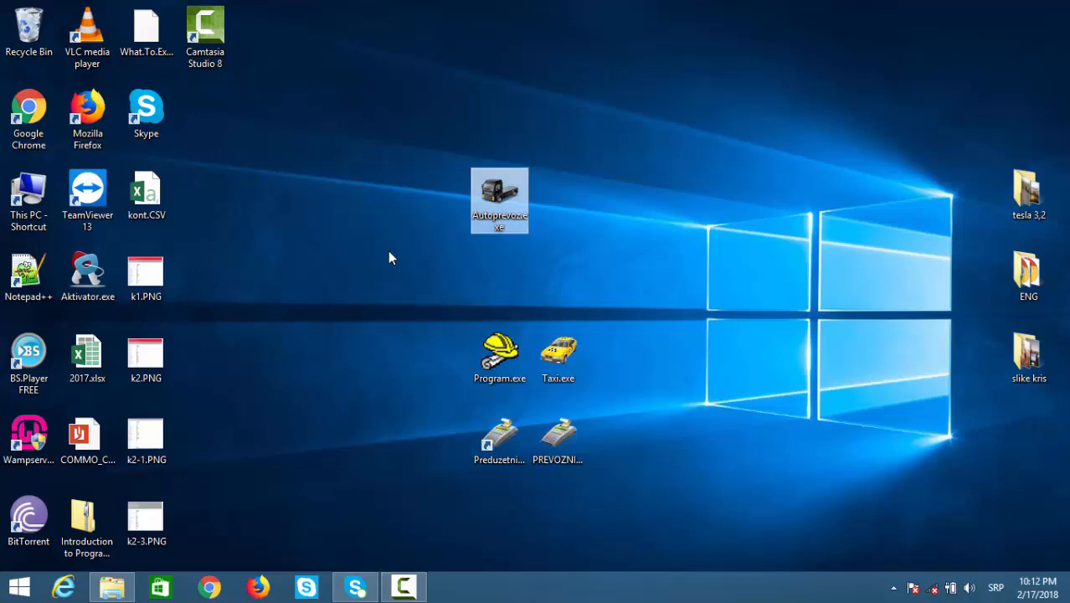
# Launch Autoprevoz.exe and examine the vehicles due for registration and the list of periodic reminders.
pyautogui.doubleClick(513, 210)
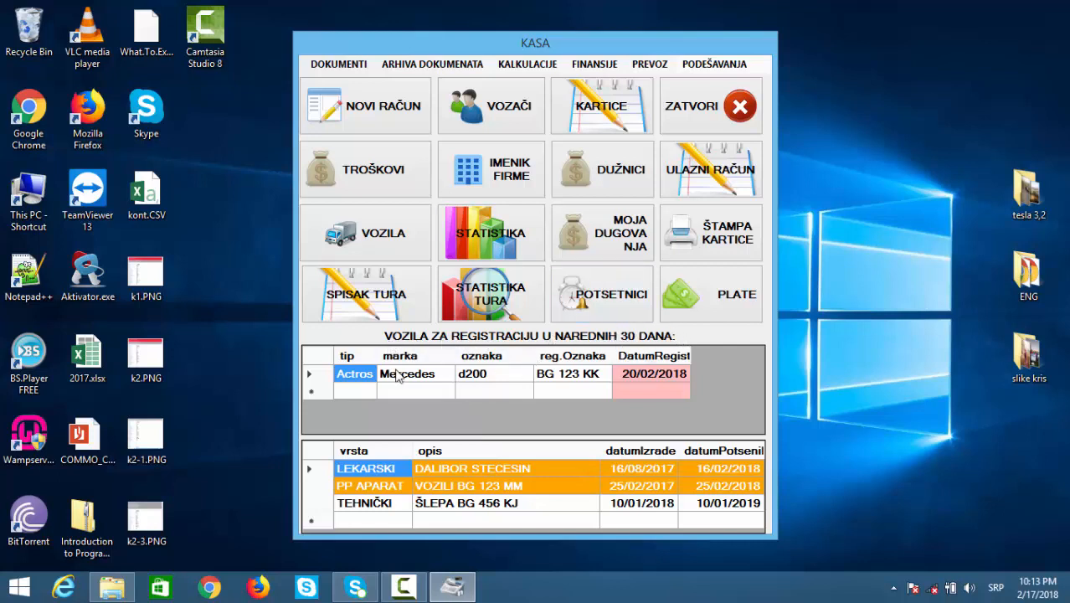
pyautogui.press('Tab')
pyautogui.press('Tab')
pyautogui.press('Tab')
pyautogui.press('Tab')
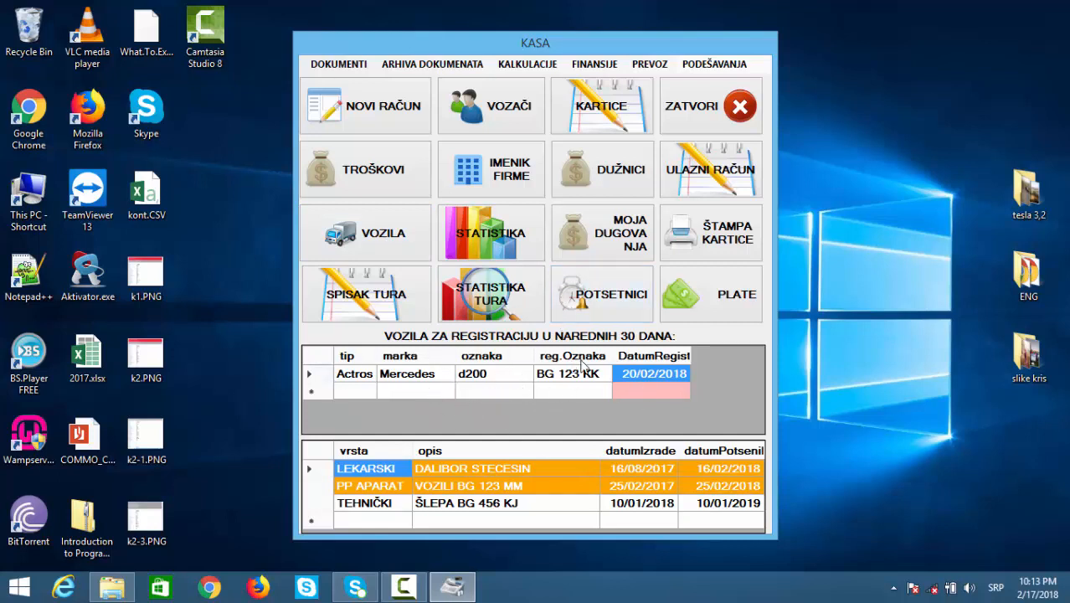
pyautogui.click(423, 374)
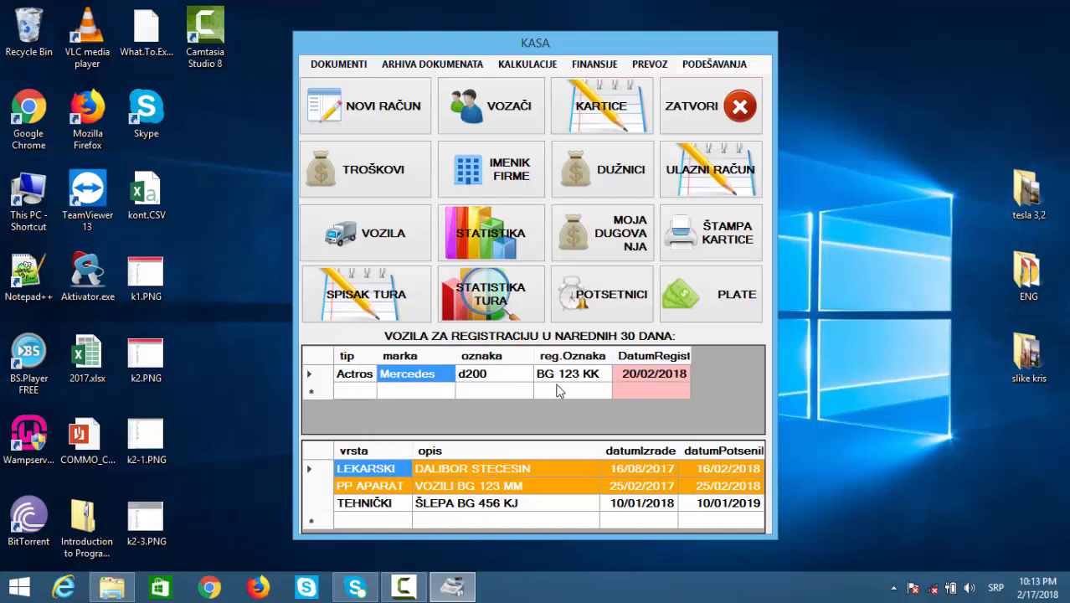
pyautogui.click(558, 387)
pyautogui.click(598, 375)
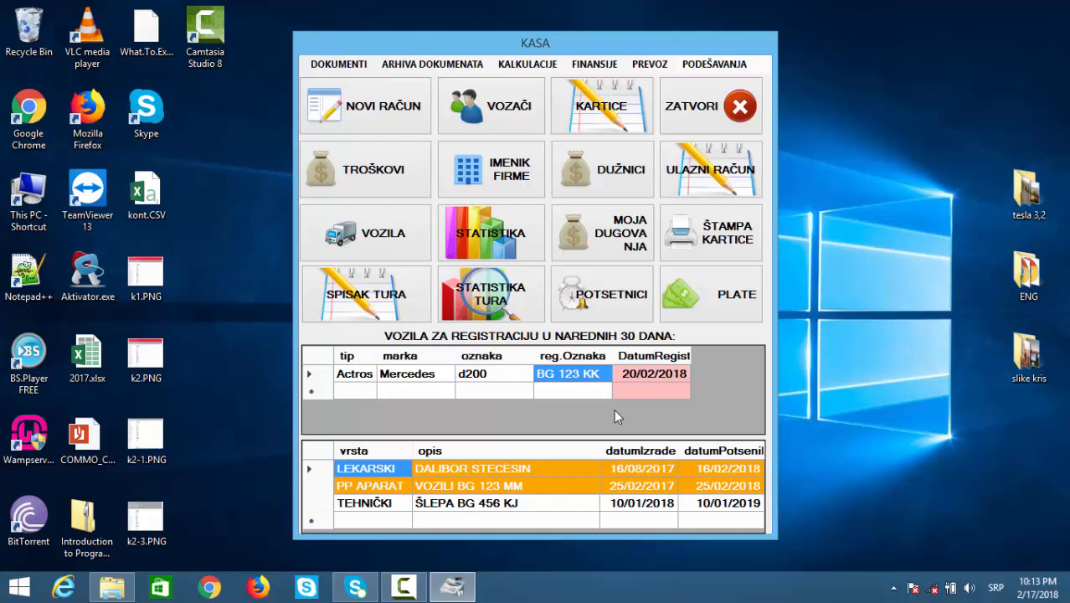
pyautogui.click(368, 503)
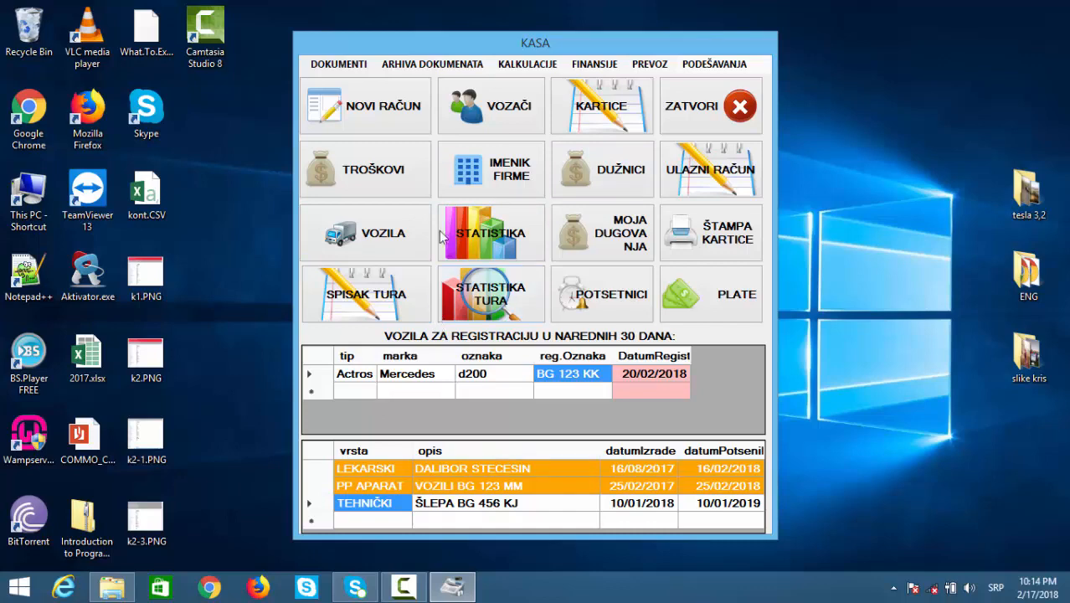
# Open the drivers directory and look through the details of the listed drivers.
pyautogui.click(520, 107)
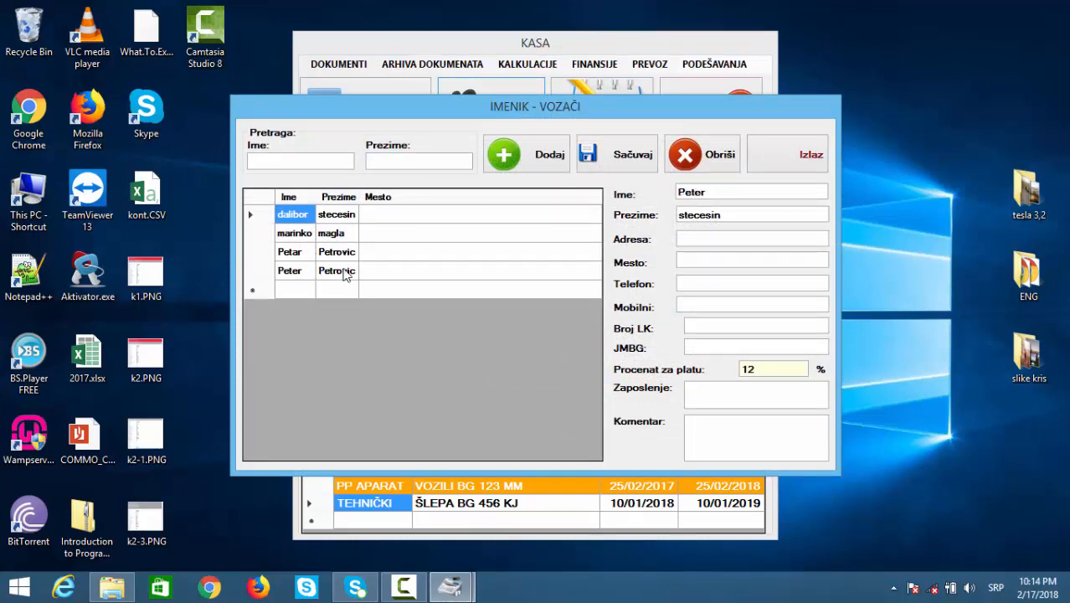
pyautogui.click(336, 270)
pyautogui.click(336, 215)
pyautogui.click(332, 236)
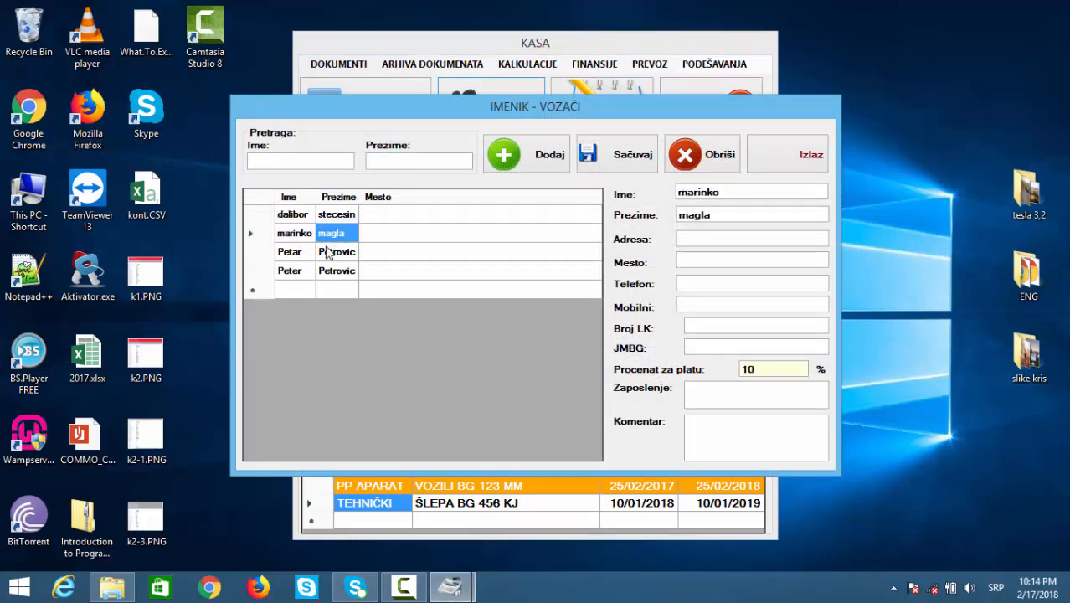
pyautogui.click(338, 252)
# Delete the last driver record in the drivers directory.
pyautogui.click(326, 275)
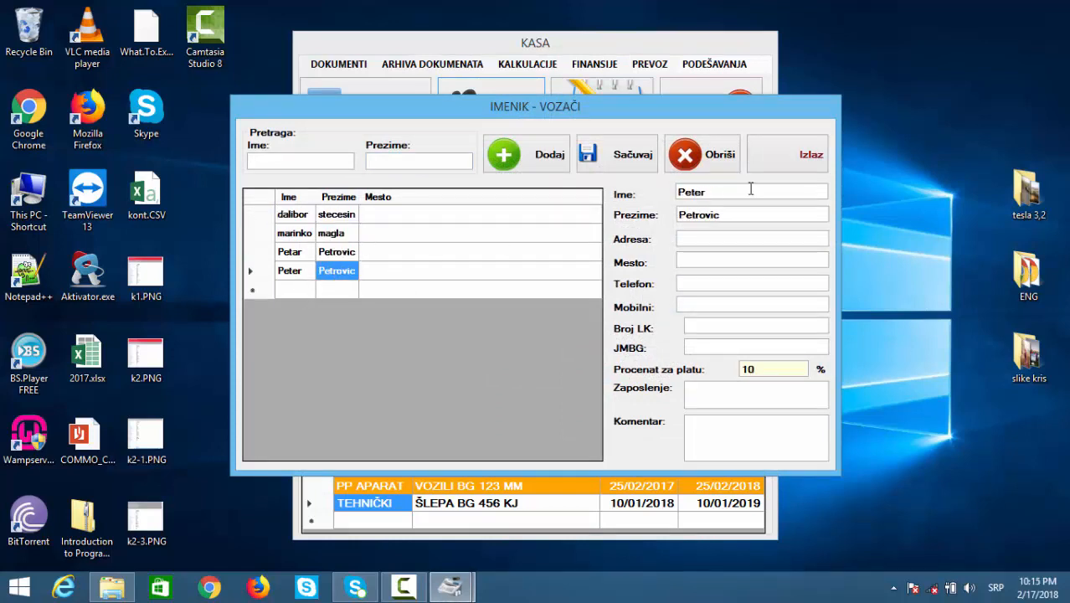
pyautogui.click(702, 158)
pyautogui.click(470, 322)
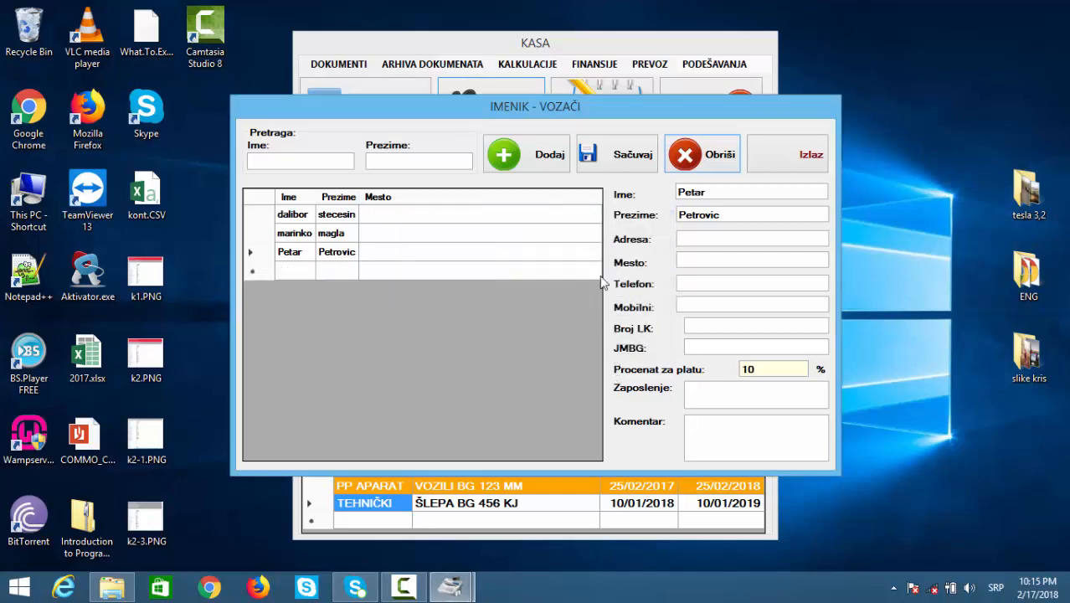
# Add a new driver record and enter the driver's first name and surname.
pyautogui.click(548, 159)
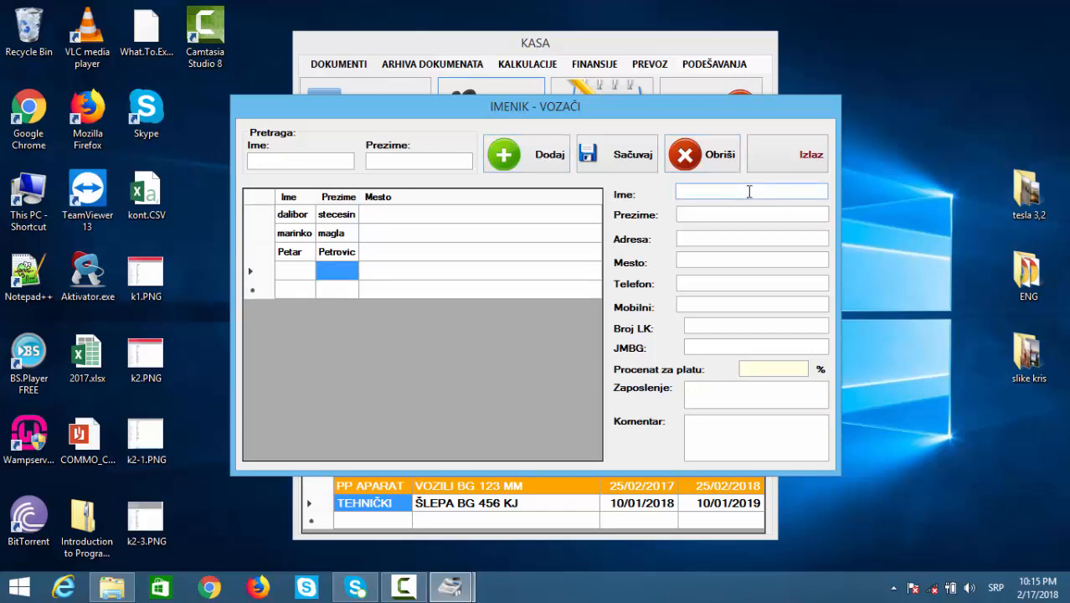
pyautogui.write('Mar')
pyautogui.press('BackSpace')
pyautogui.press('BackSpace')
pyautogui.press('BackSpace')
pyautogui.write('Marko')
pyautogui.press('Tab')
pyautogui.write('markovic')
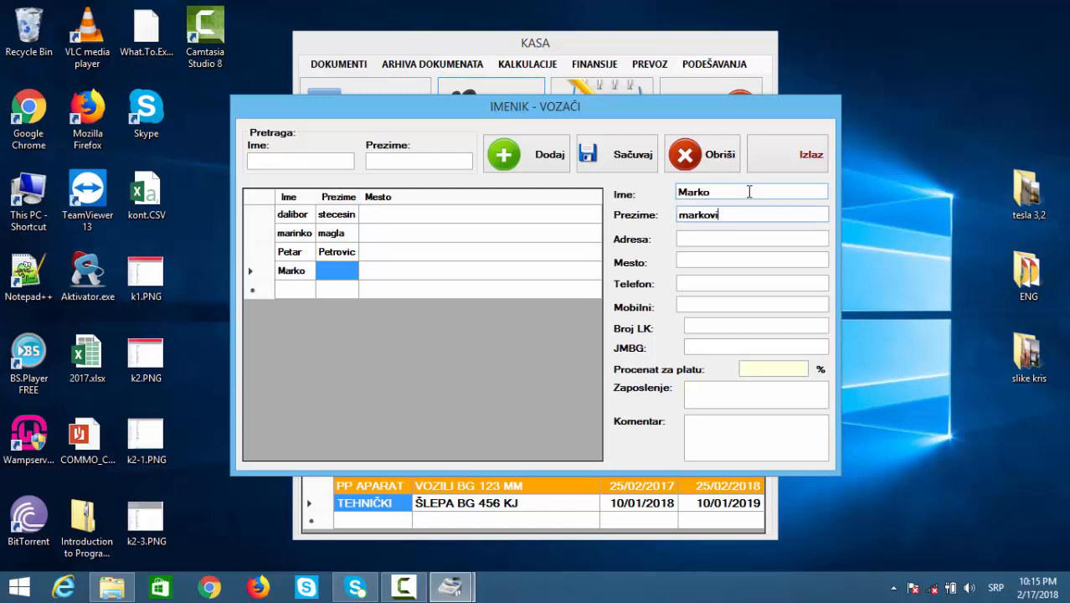
# Set the new driver's salary percentage to 12 and save the record.
pyautogui.click(745, 367)
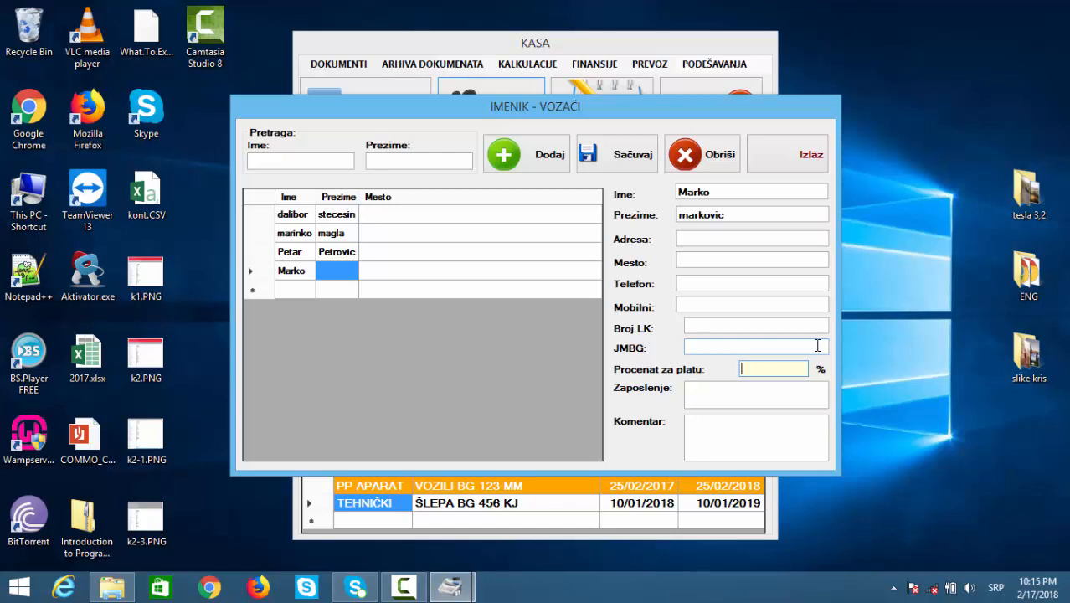
pyautogui.write('12')
pyautogui.click(634, 159)
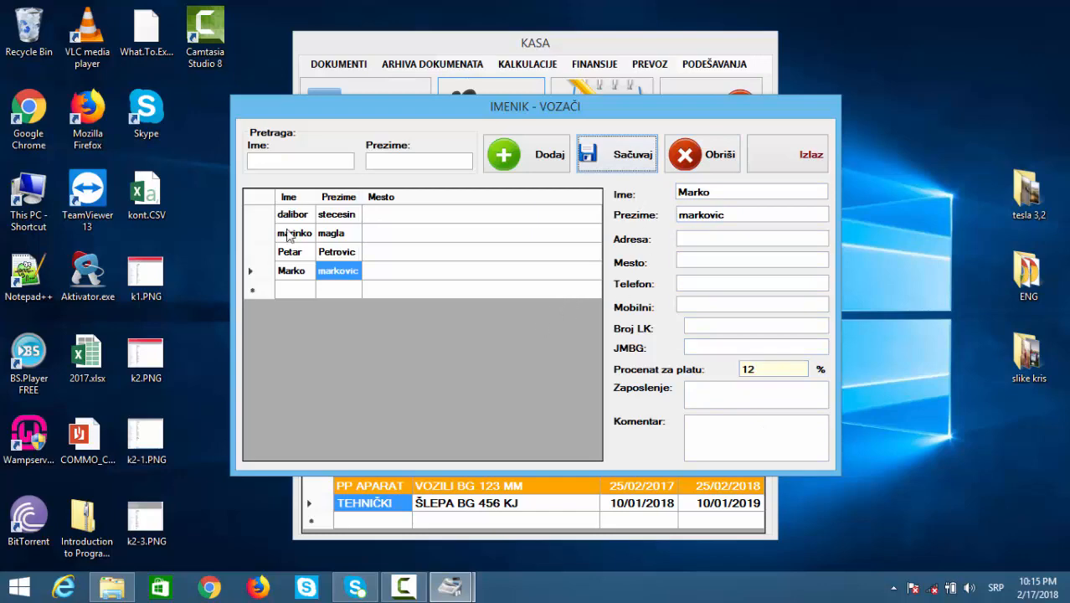
# Check the driver records, including the newly saved one, and close the drivers directory.
pyautogui.click(338, 234)
pyautogui.click(339, 252)
pyautogui.click(290, 270)
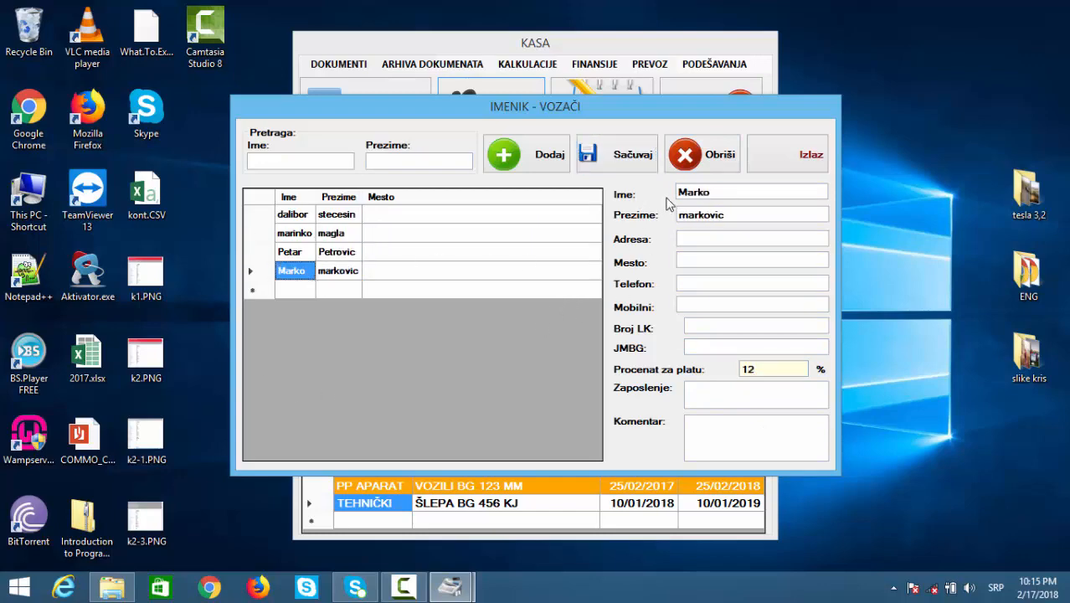
pyautogui.click(799, 154)
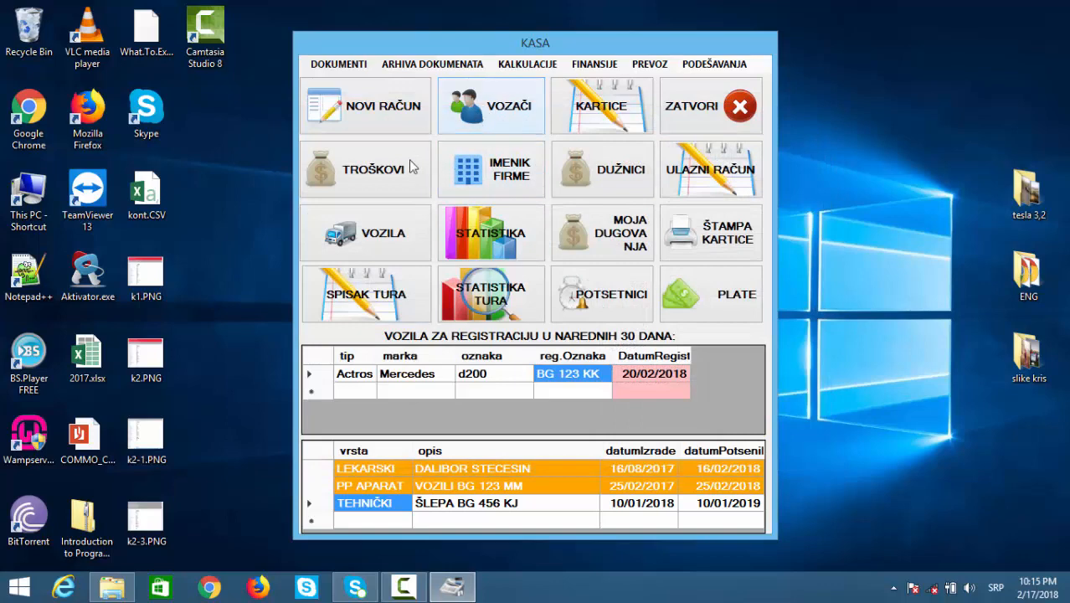
# Open the vehicles register and look through the data of vehicles 01 to 03.
pyautogui.click(412, 242)
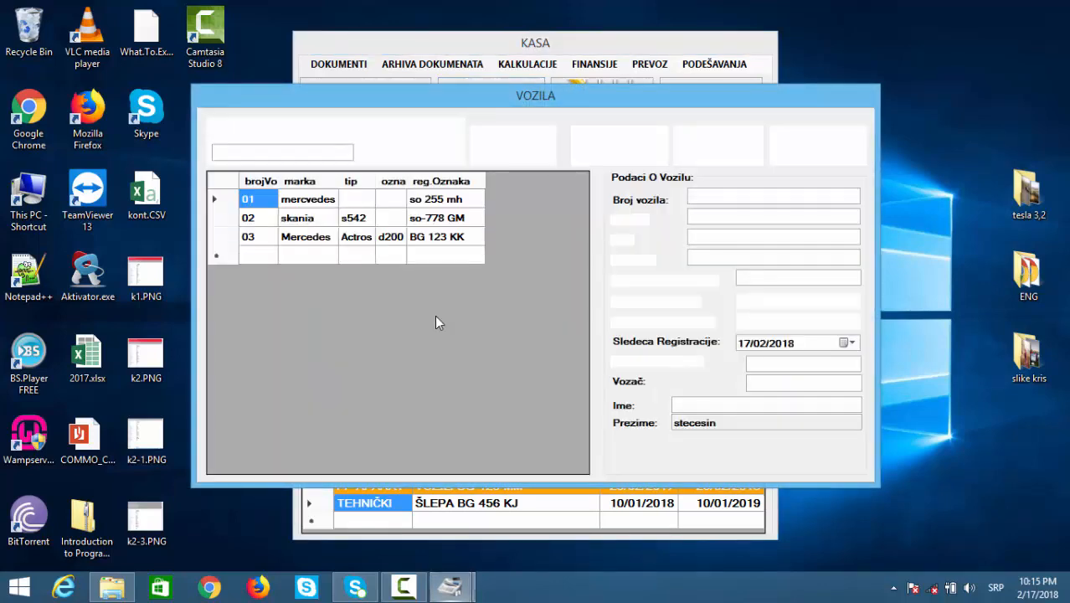
pyautogui.click(423, 200)
pyautogui.click(420, 219)
pyautogui.press('Down')
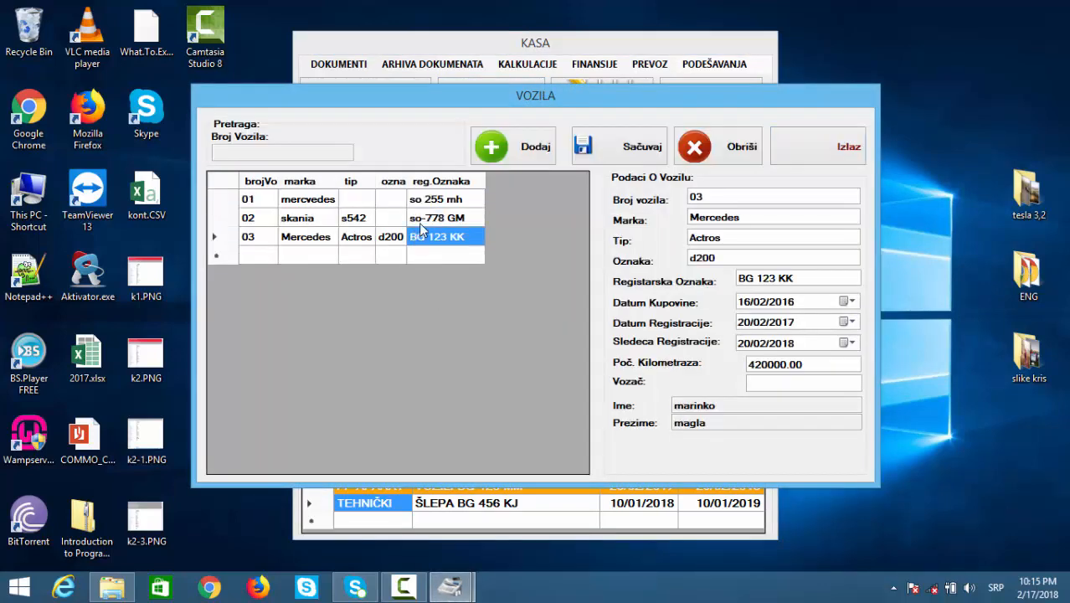
pyautogui.press('Up')
pyautogui.press('Up')
pyautogui.click(318, 201)
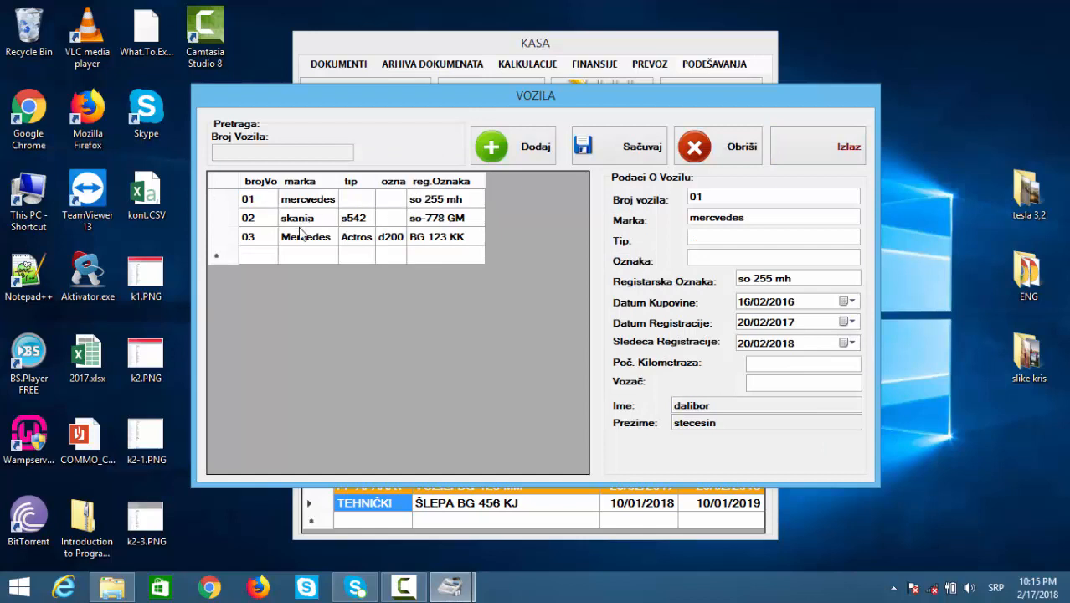
pyautogui.click(301, 237)
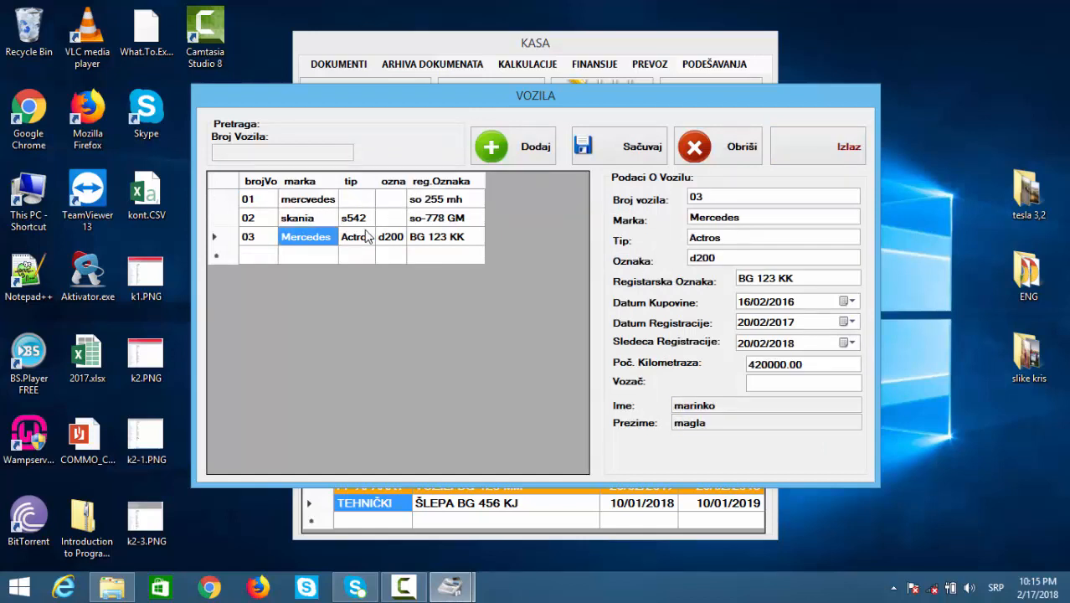
# Add a new vehicle with vehicle number 04, brand mercedes and type prikolica.
pyautogui.click(537, 145)
pyautogui.click(735, 196)
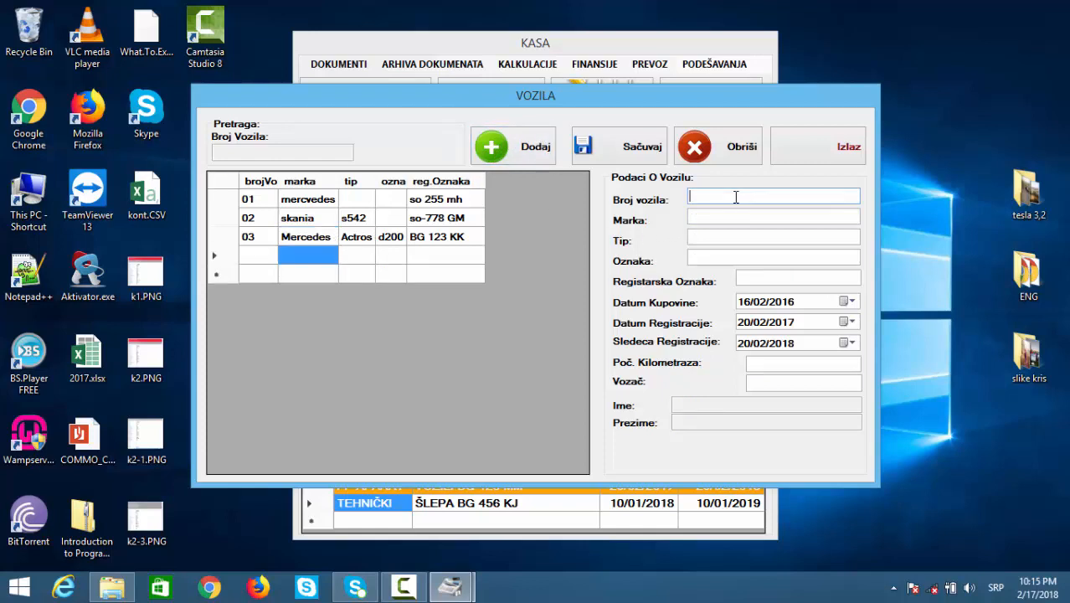
pyautogui.write('04')
pyautogui.click(725, 216)
pyautogui.write('mercedes')
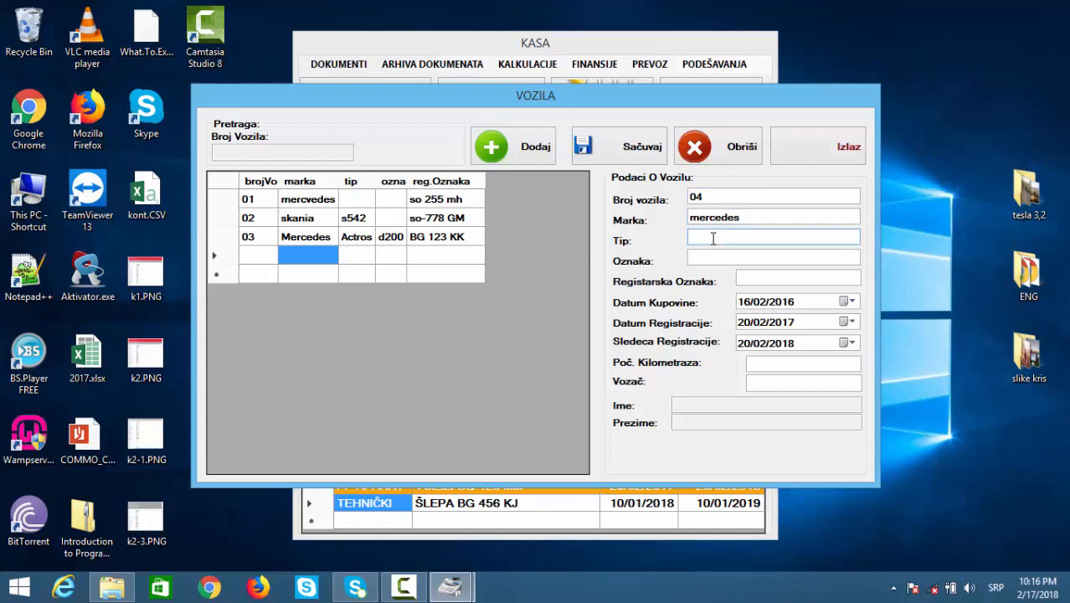
pyautogui.write('prikolica')
pyautogui.click(764, 279)
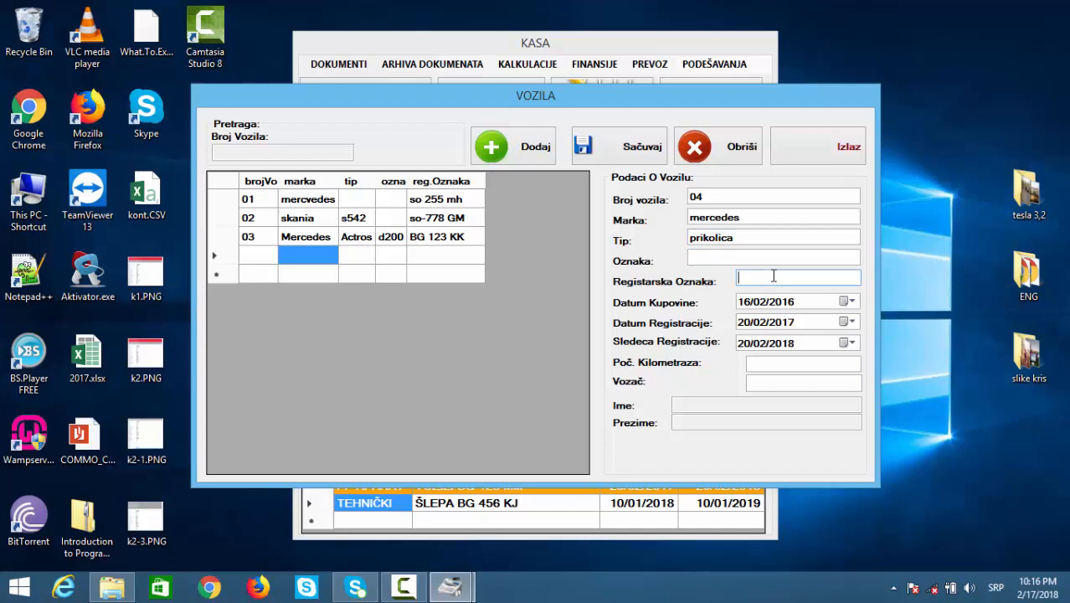
pyautogui.write('kk ')
pyautogui.write('028')
pyautogui.write('.BGT')
pyautogui.press('BackSpace')
pyautogui.click(778, 324)
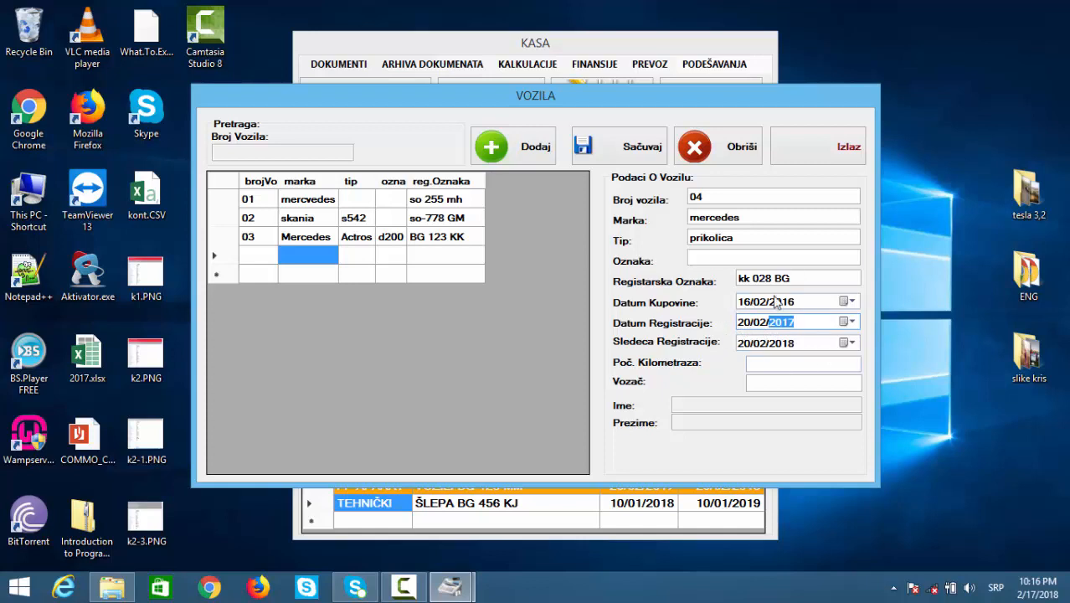
pyautogui.click(777, 365)
pyautogui.write('1000000')
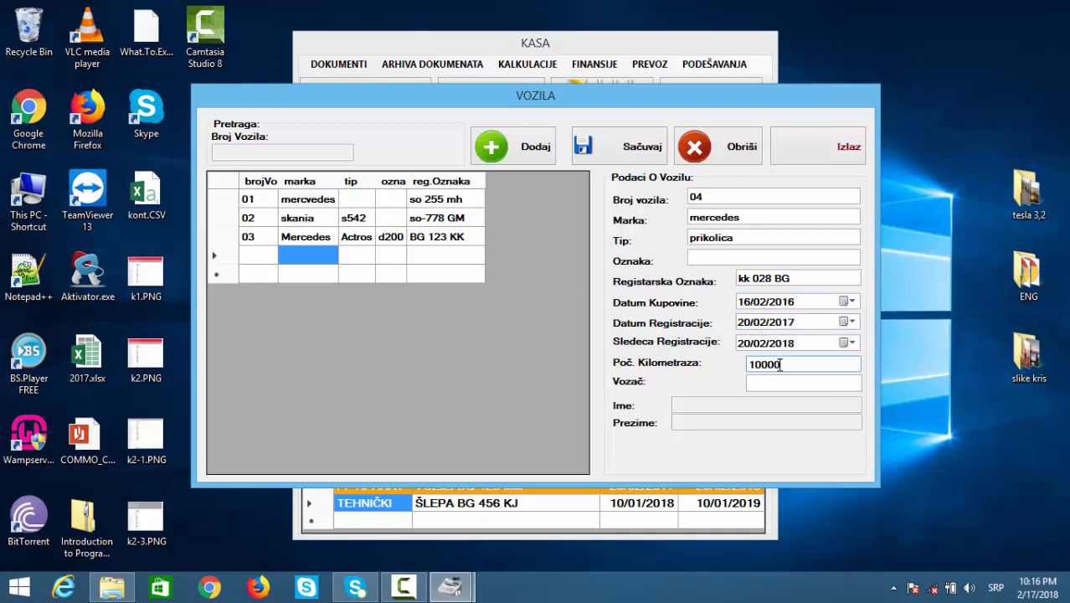
# Assign the newly added driver to vehicle 04 from the driver lookup and save the vehicle.
pyautogui.click(783, 387)
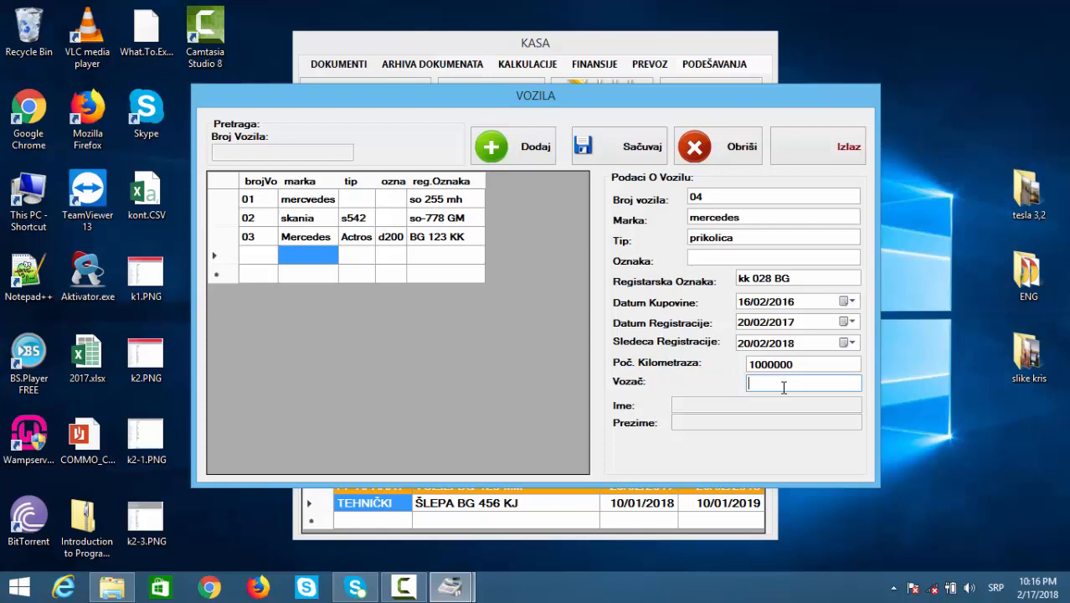
pyautogui.write('d')
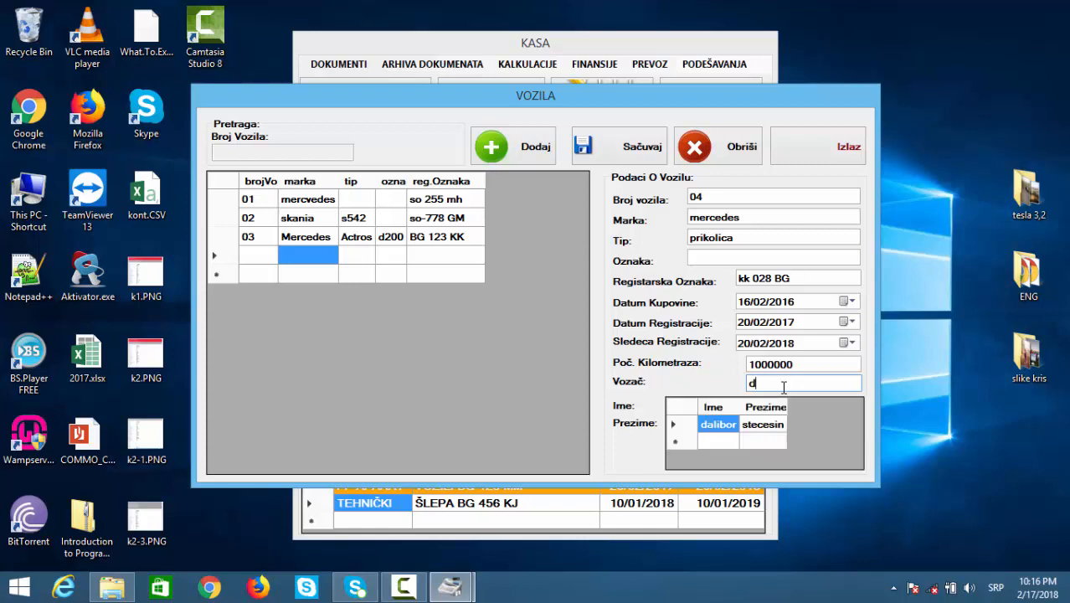
pyautogui.press('BackSpace')
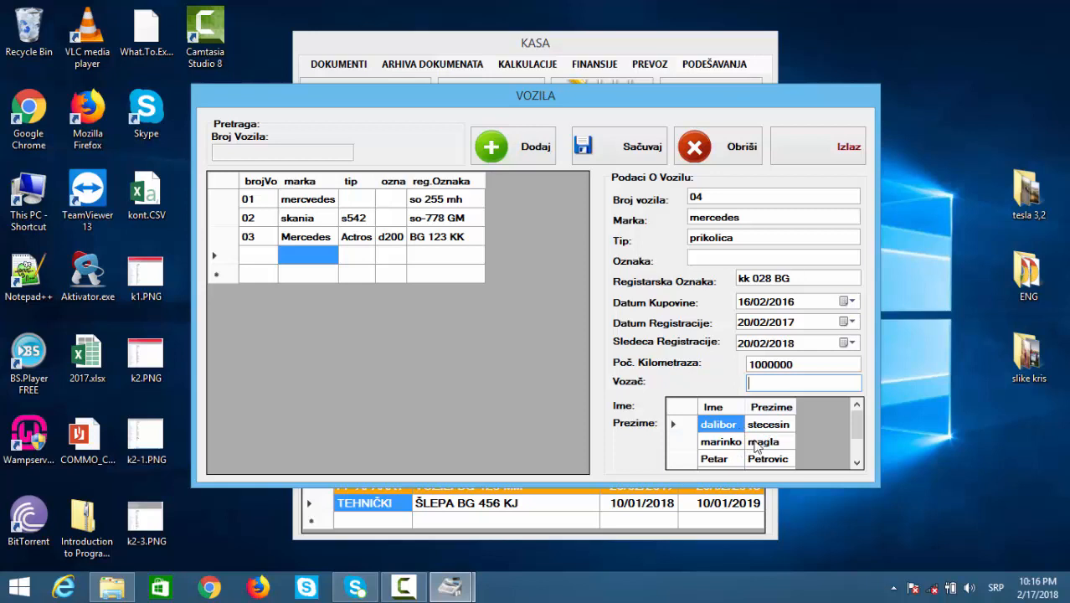
pyautogui.scroll(-1, 855, 427)
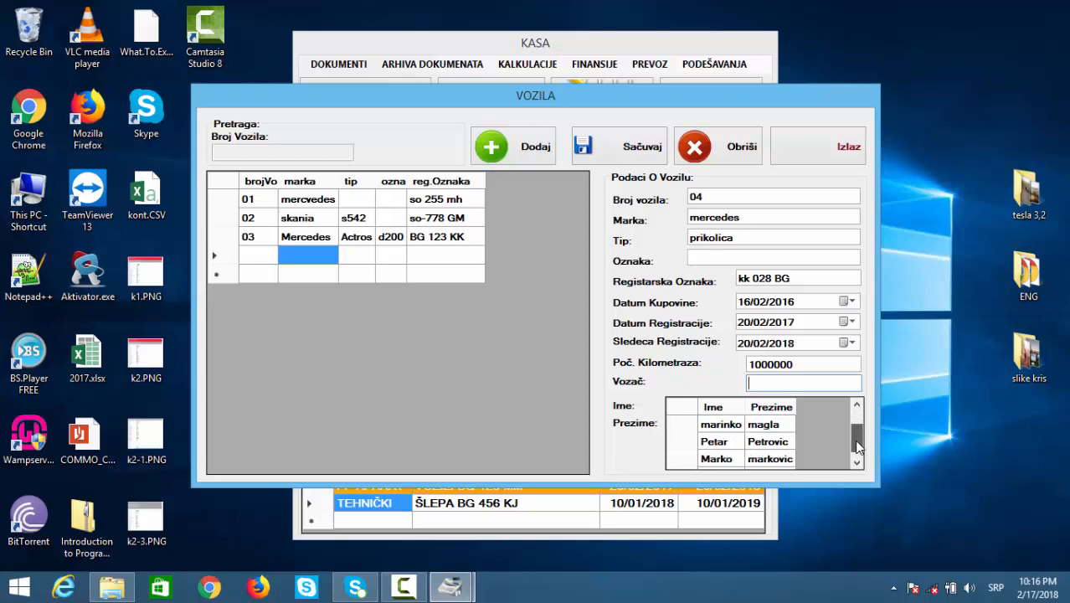
pyautogui.doubleClick(750, 466)
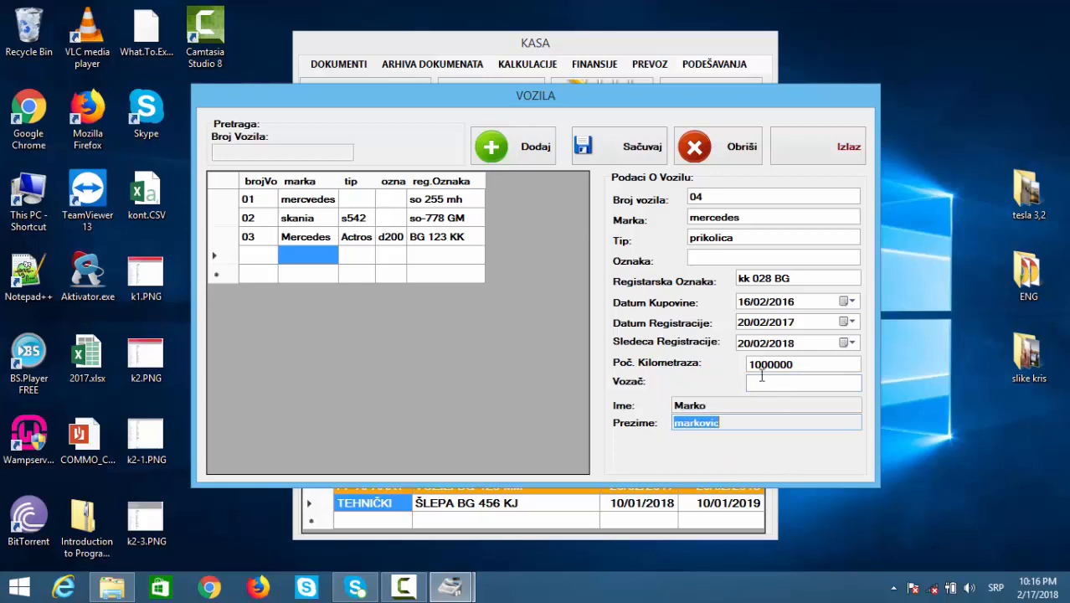
pyautogui.click(642, 148)
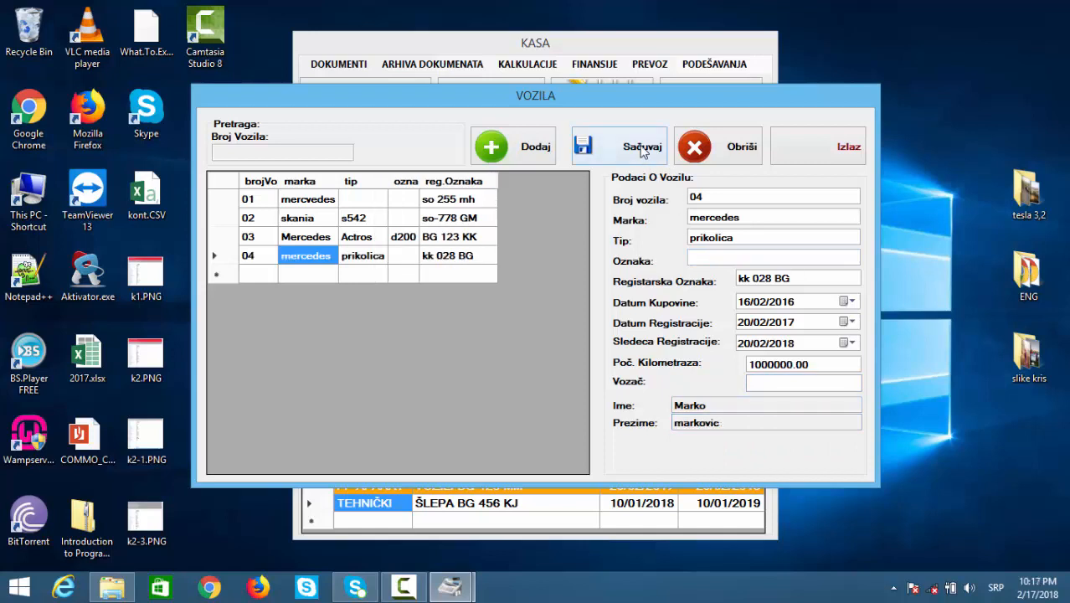
# Check the data of the saved vehicle and the other listed vehicles, and close the vehicles register.
pyautogui.click(343, 239)
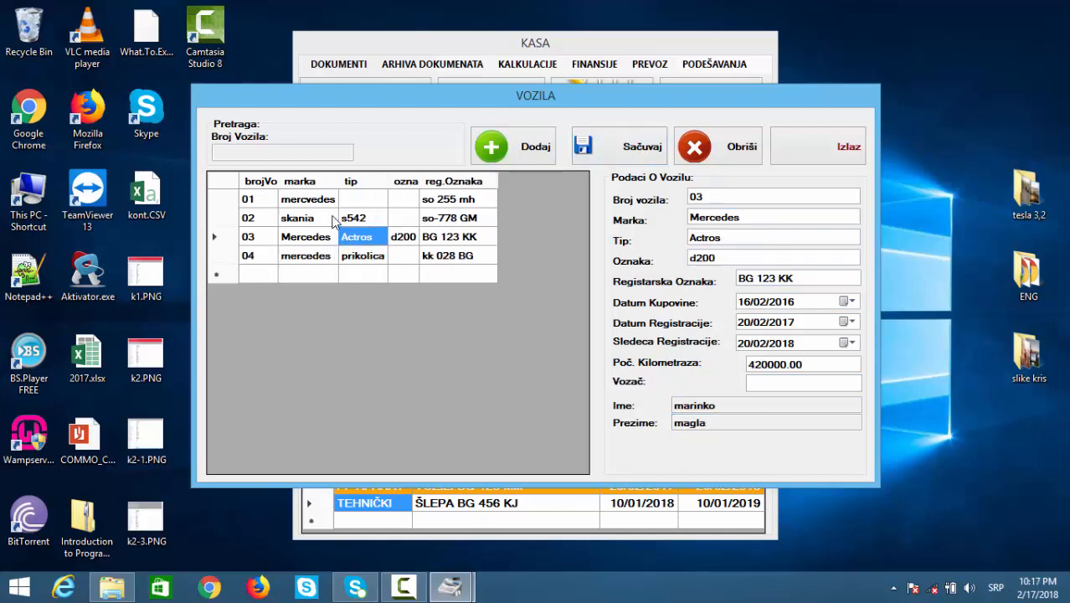
pyautogui.click(306, 200)
pyautogui.click(300, 219)
pyautogui.click(307, 241)
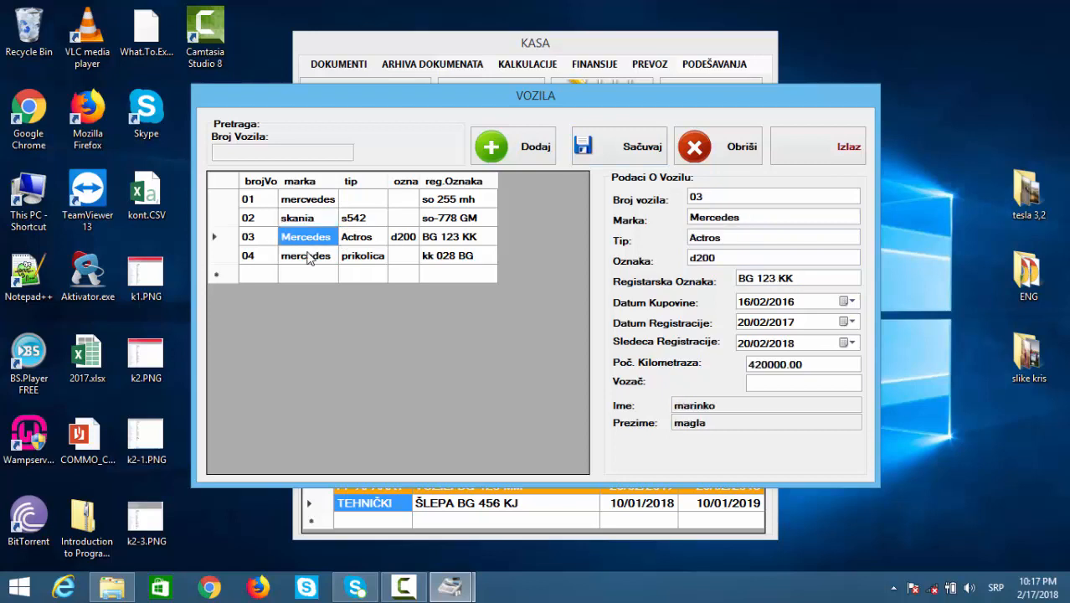
pyautogui.click(308, 257)
pyautogui.click(318, 238)
pyautogui.click(808, 156)
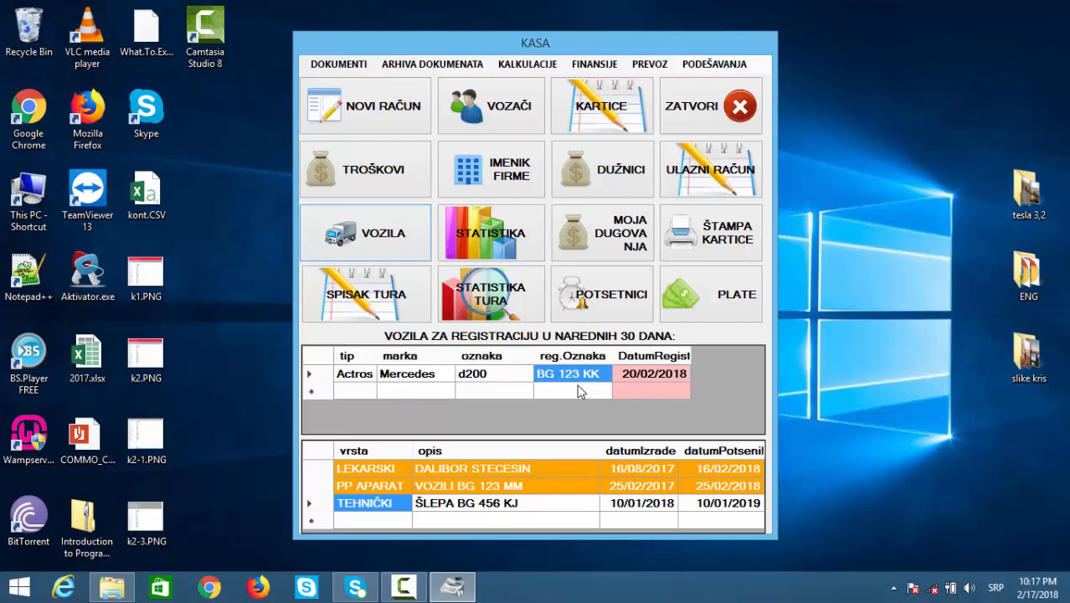
# Create a new periodic reminder of type TAHOGRAF with the description SO 252 BG.
pyautogui.click(610, 323)
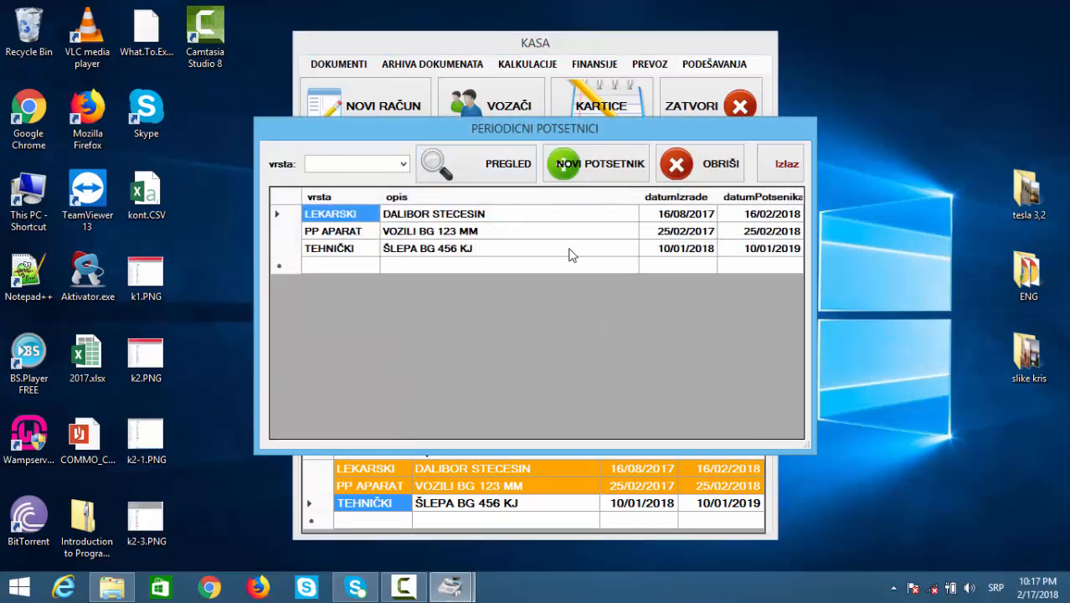
pyautogui.click(610, 179)
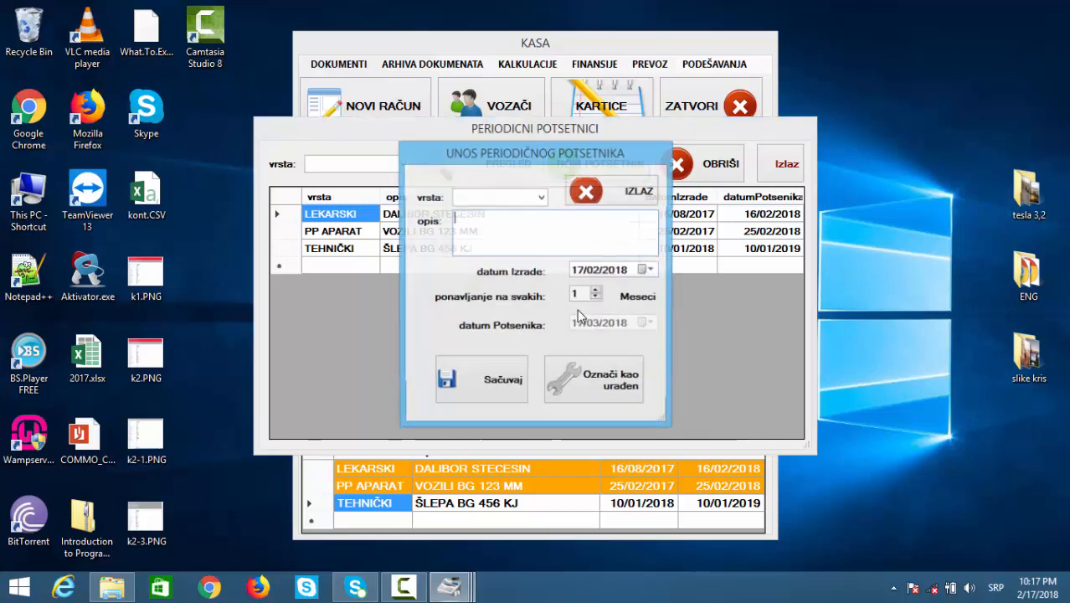
pyautogui.click(542, 198)
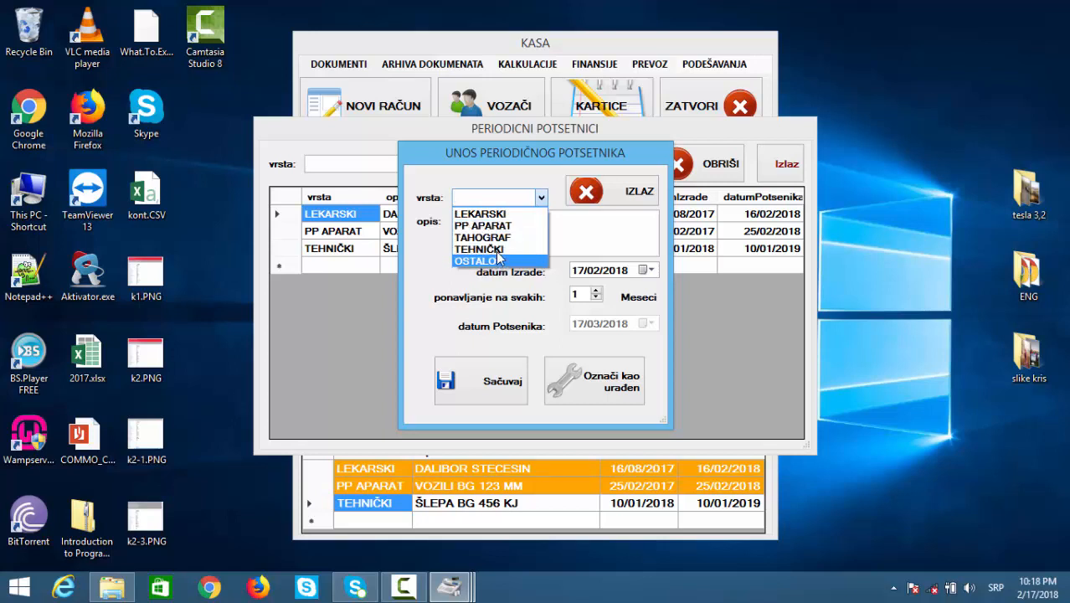
pyautogui.click(500, 237)
pyautogui.click(505, 223)
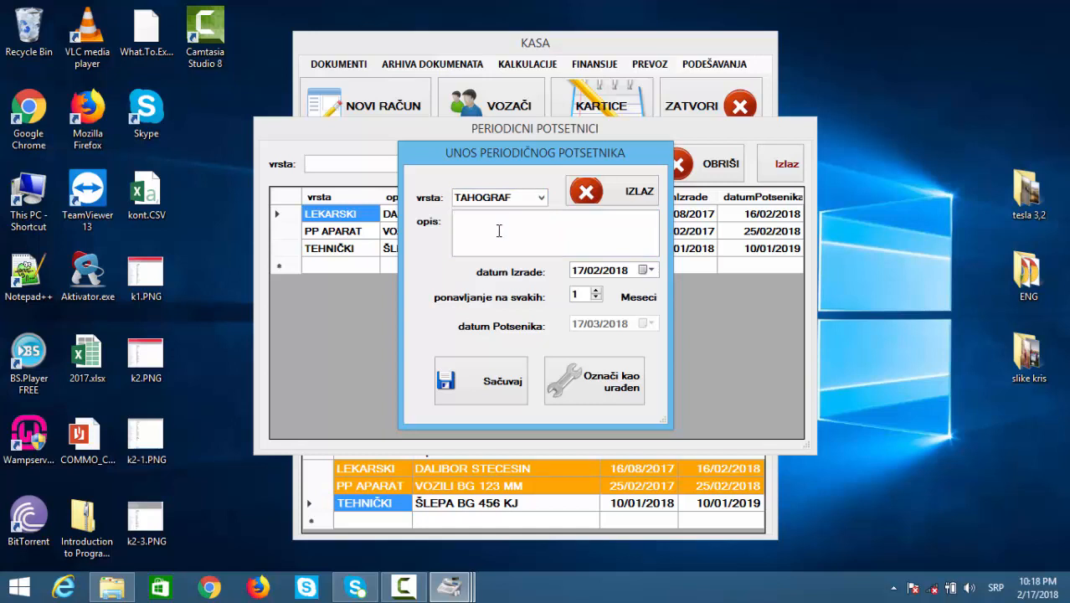
pyautogui.write('SO 252 BG')
# Set the tachograph reminder to repeat every 6 months and save it.
pyautogui.click(580, 276)
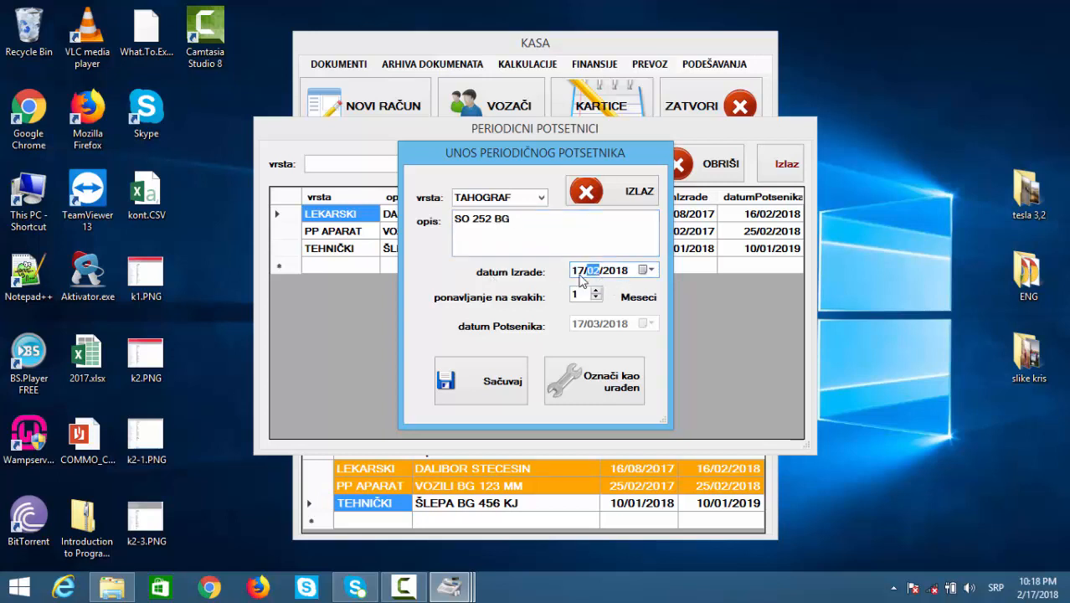
pyautogui.click(576, 273)
pyautogui.doubleClick(579, 294)
pyautogui.write('12')
pyautogui.moveTo(585, 291); pyautogui.dragTo(558, 296)
pyautogui.write('6')
pyautogui.click(468, 224)
pyautogui.moveTo(534, 220); pyautogui.dragTo(445, 222)
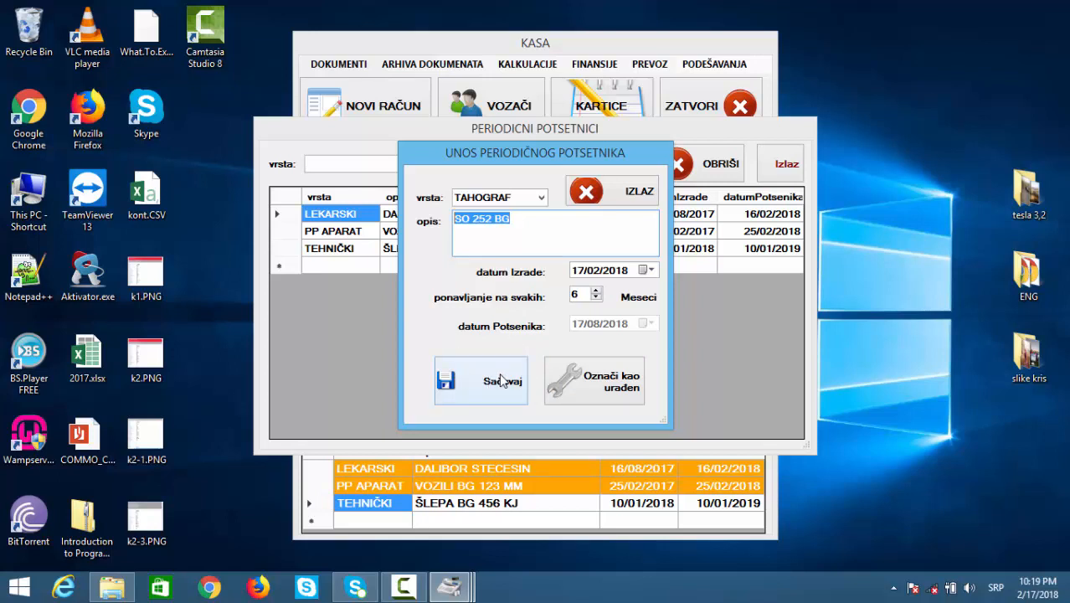
pyautogui.click(540, 198)
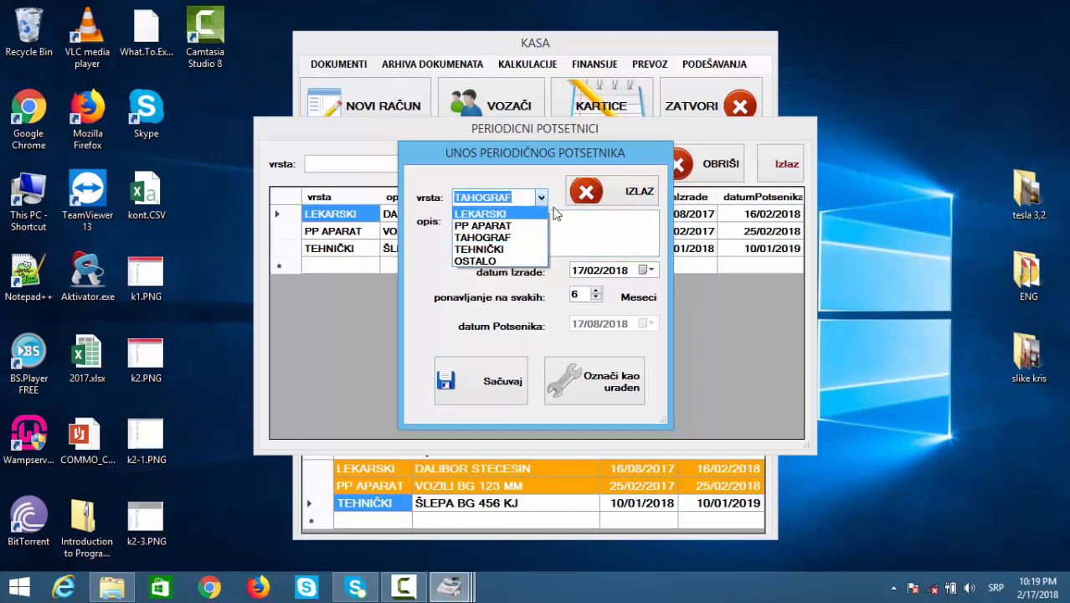
pyautogui.click(539, 197)
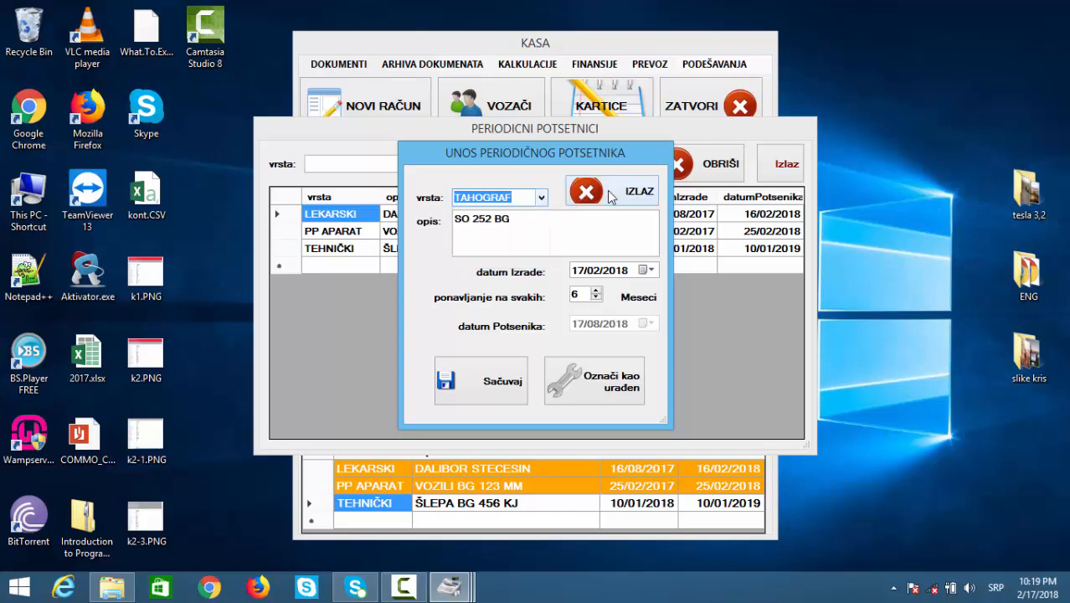
pyautogui.click(490, 383)
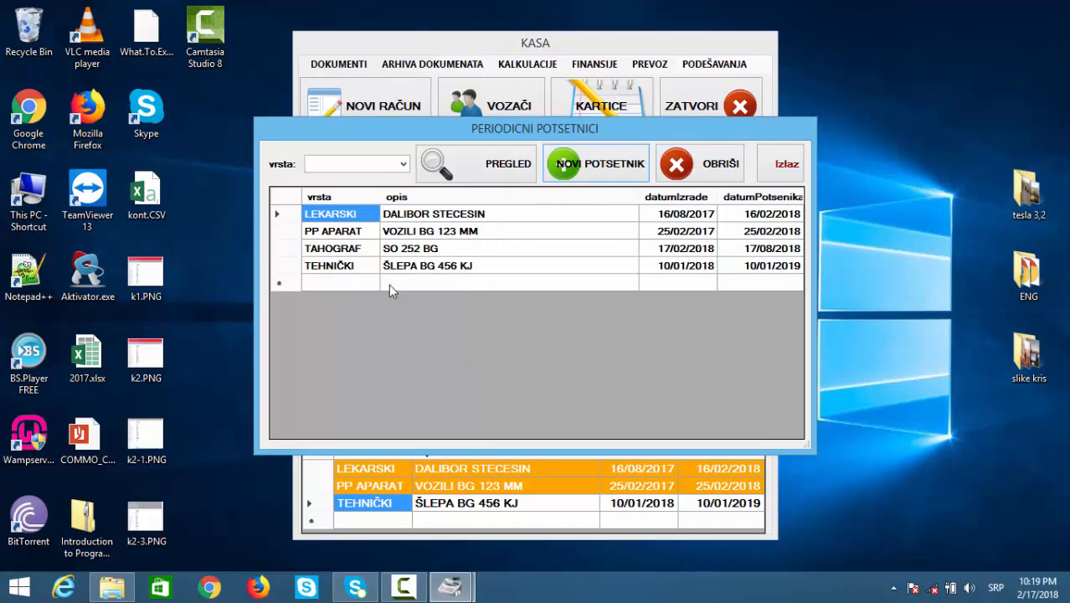
# Filter the periodic reminders by LEKARSKI, PP APARAT, TAHOGRAF and TEHNIČKI in turn, and close the reminders overview.
pyautogui.click(402, 164)
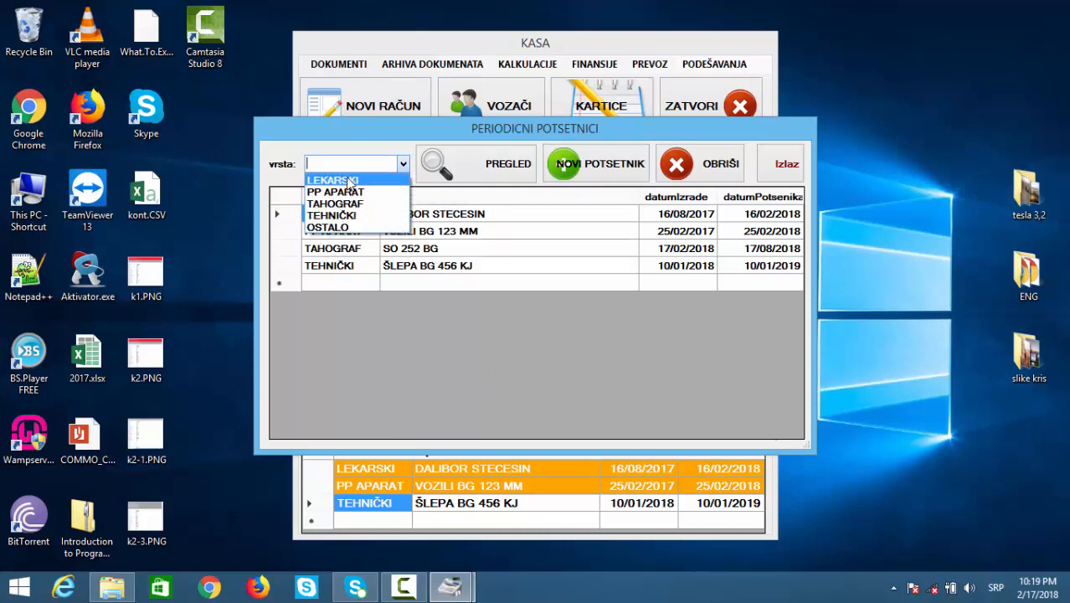
pyautogui.click(352, 182)
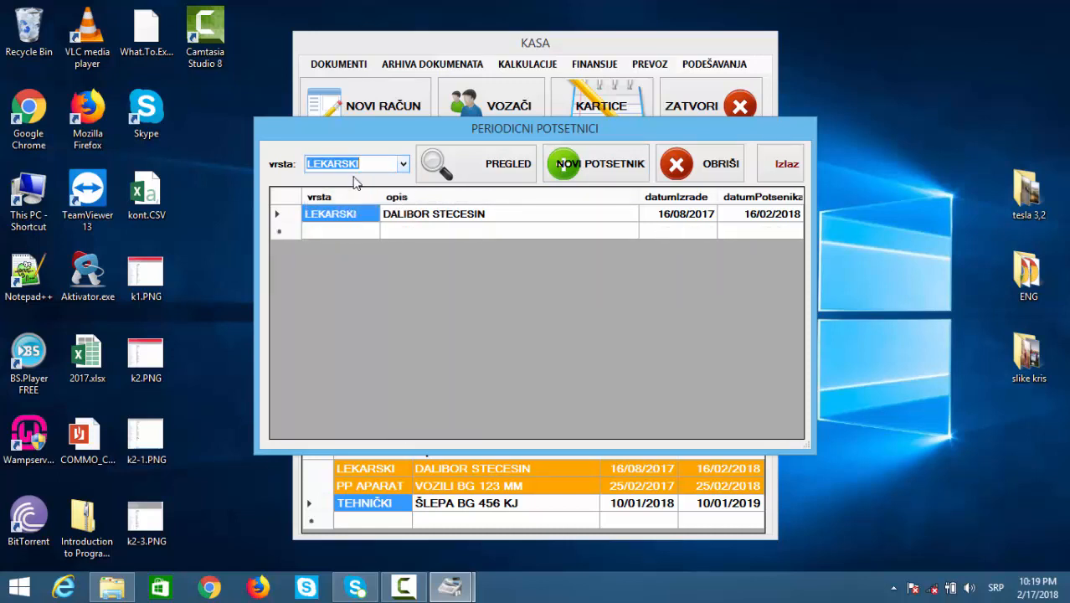
pyautogui.click(402, 164)
pyautogui.click(357, 194)
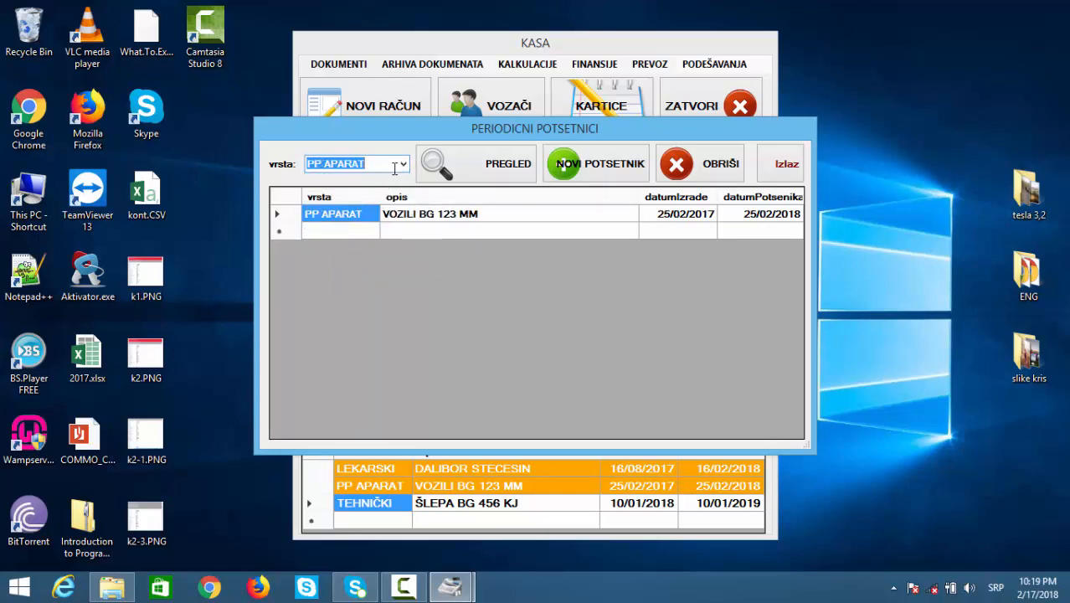
pyautogui.click(402, 164)
pyautogui.click(368, 205)
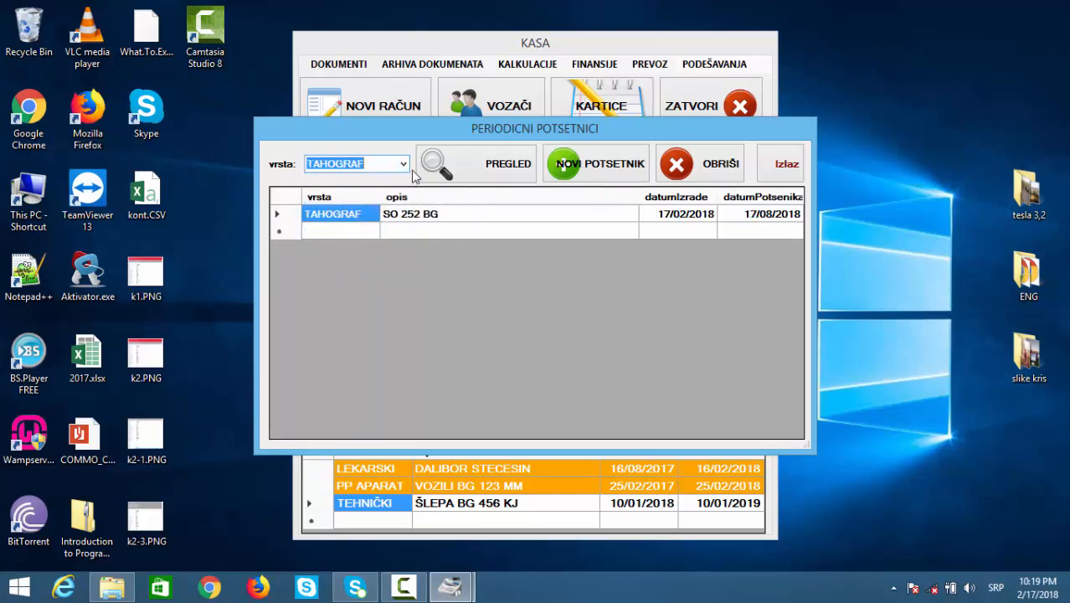
pyautogui.click(403, 164)
pyautogui.click(376, 215)
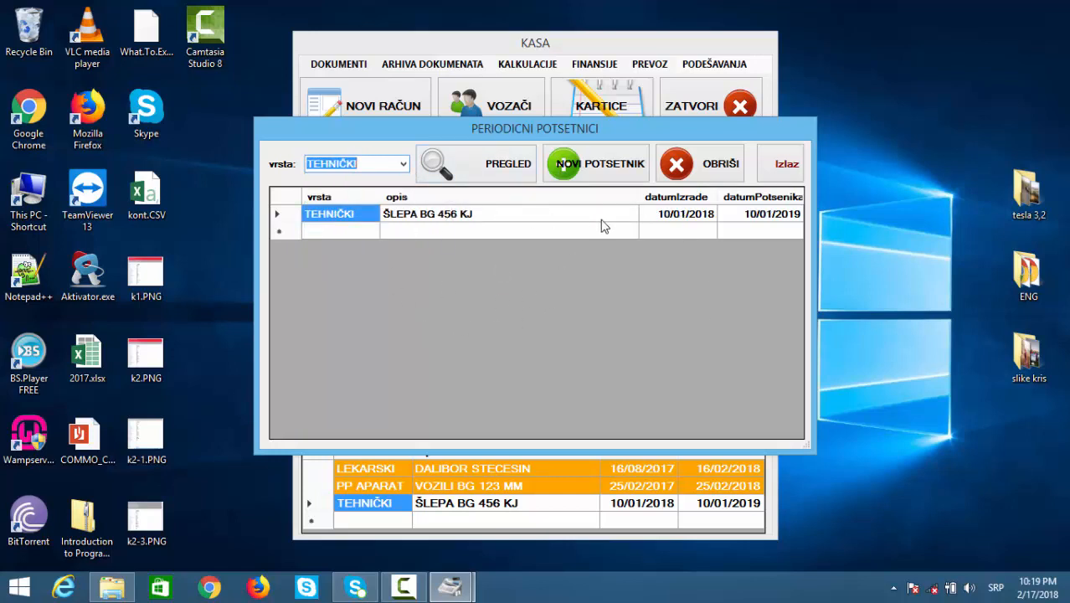
pyautogui.click(783, 172)
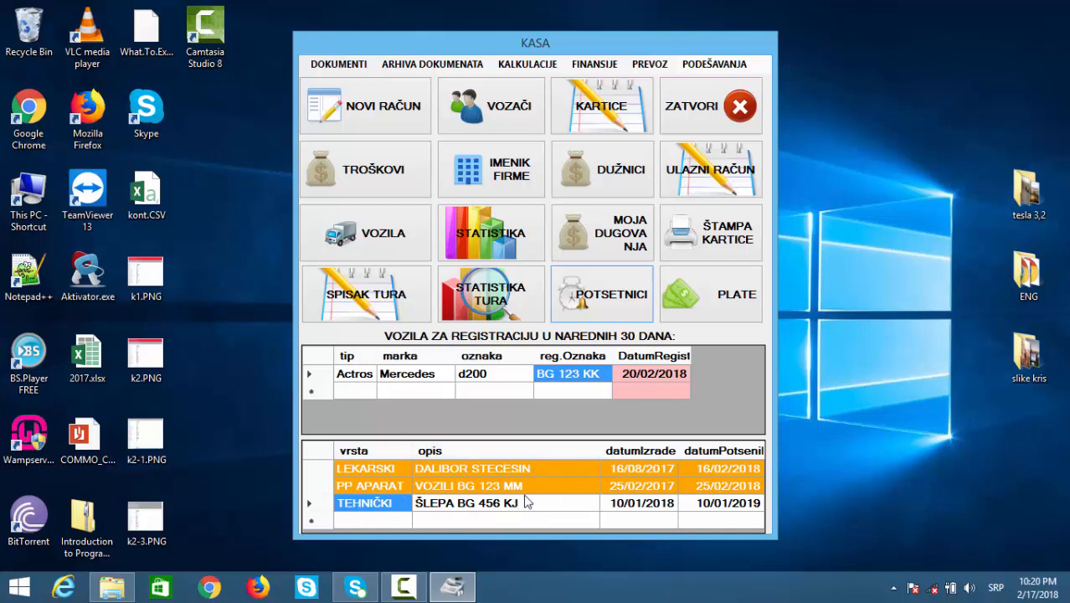
# Examine the descriptions, issue dates and due dates of the PP APARAT and TEHNIČKI reminders in the main window's list.
pyautogui.click(489, 510)
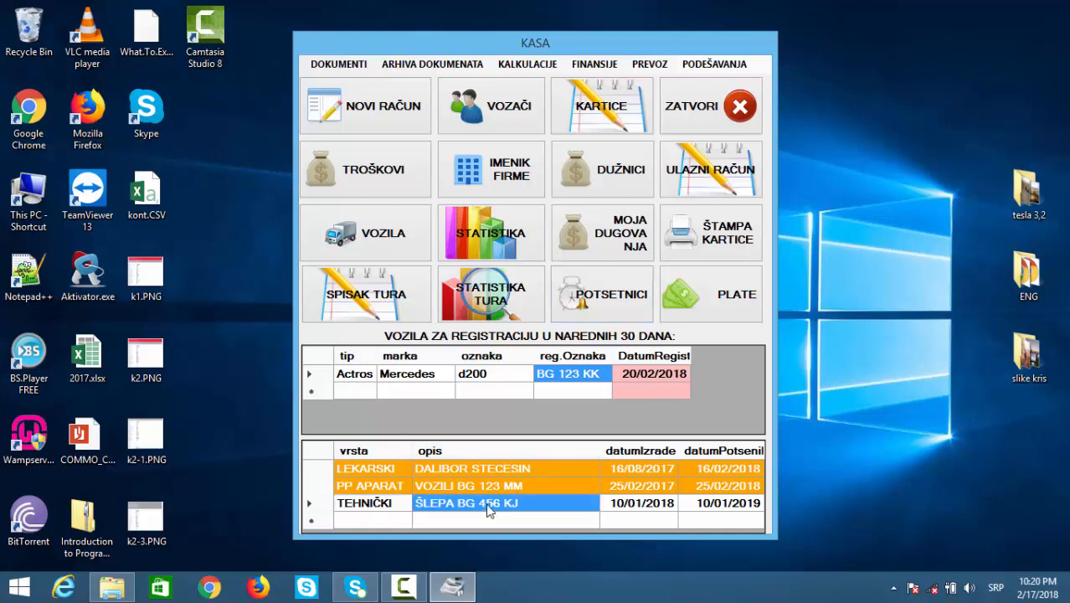
pyautogui.click(440, 485)
pyautogui.click(329, 492)
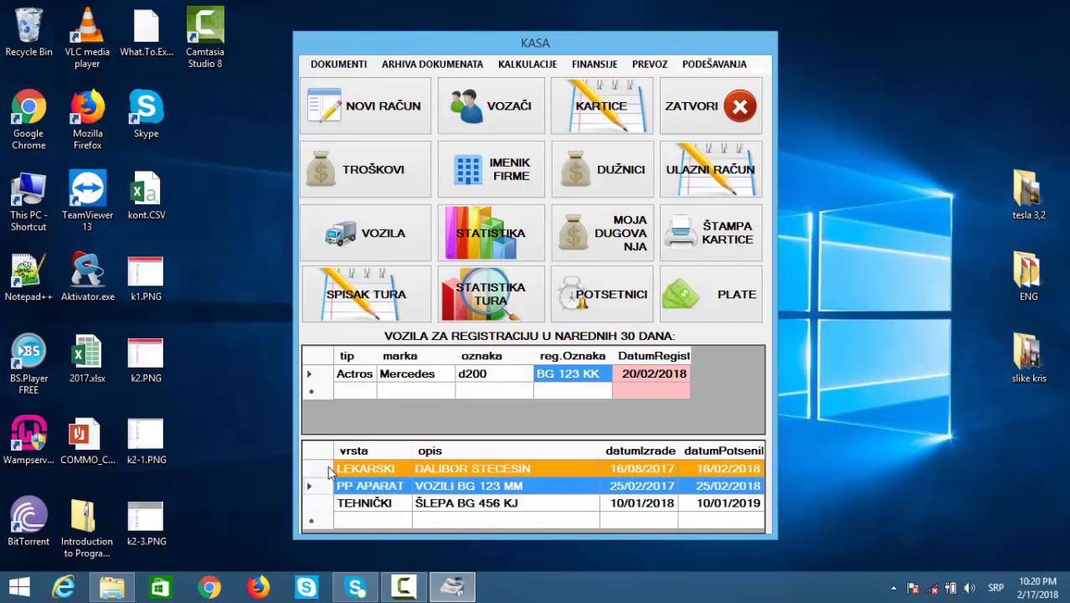
pyautogui.click(459, 487)
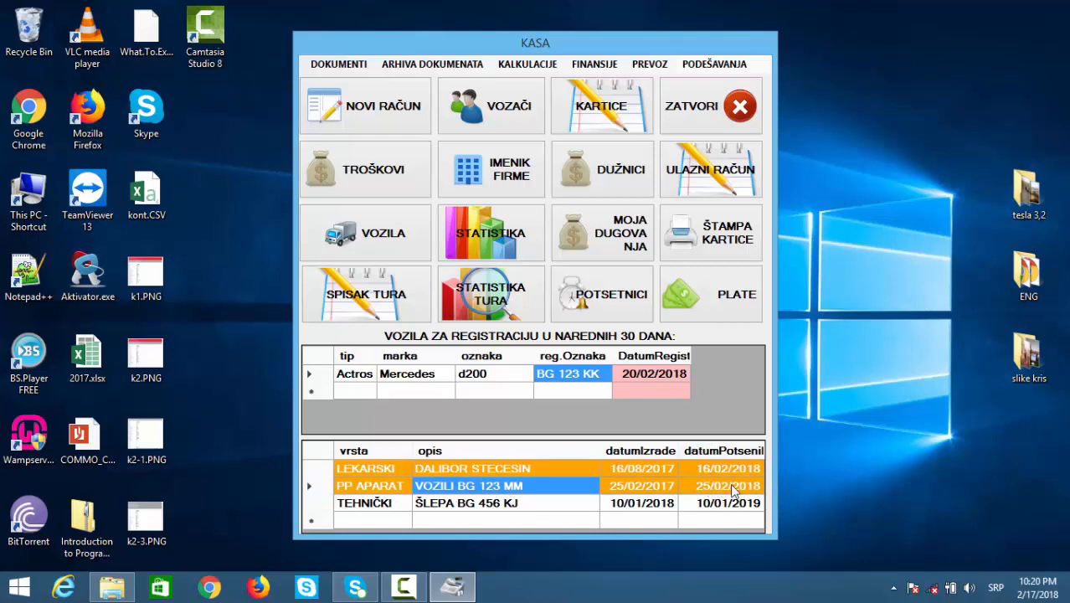
pyautogui.click(395, 504)
pyautogui.click(459, 506)
pyautogui.click(636, 506)
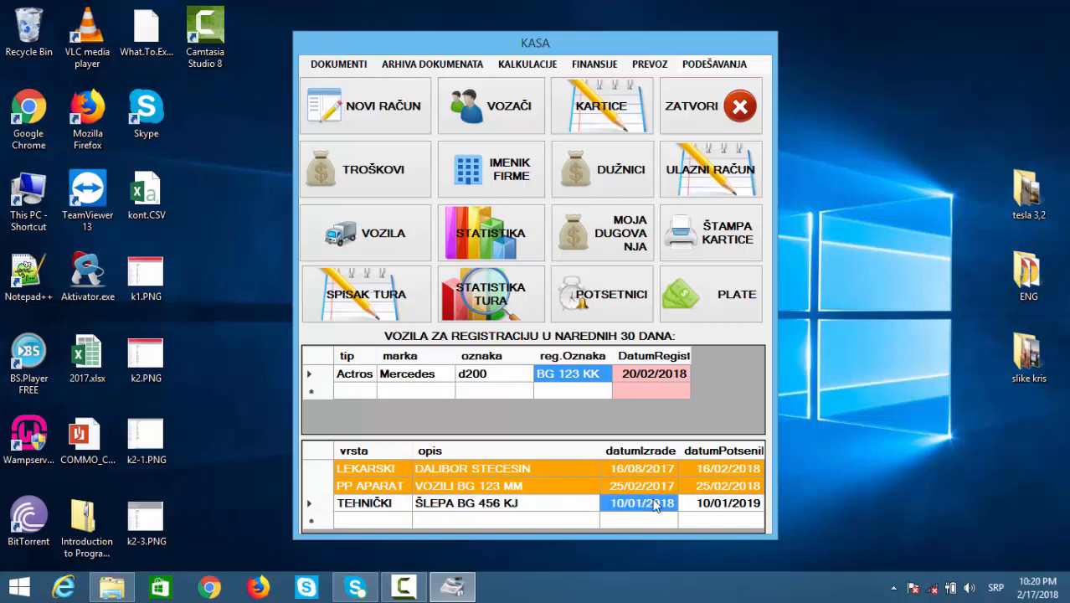
pyautogui.click(730, 507)
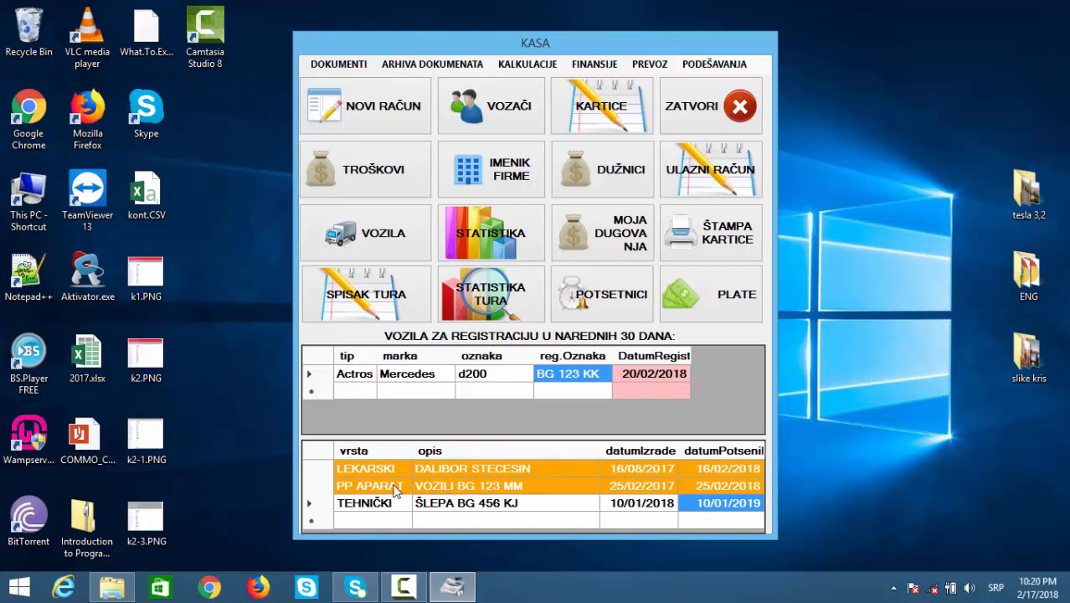
# Open the overdue LEKARSKI reminder from the main window's list and mark it as done.
pyautogui.doubleClick(524, 468)
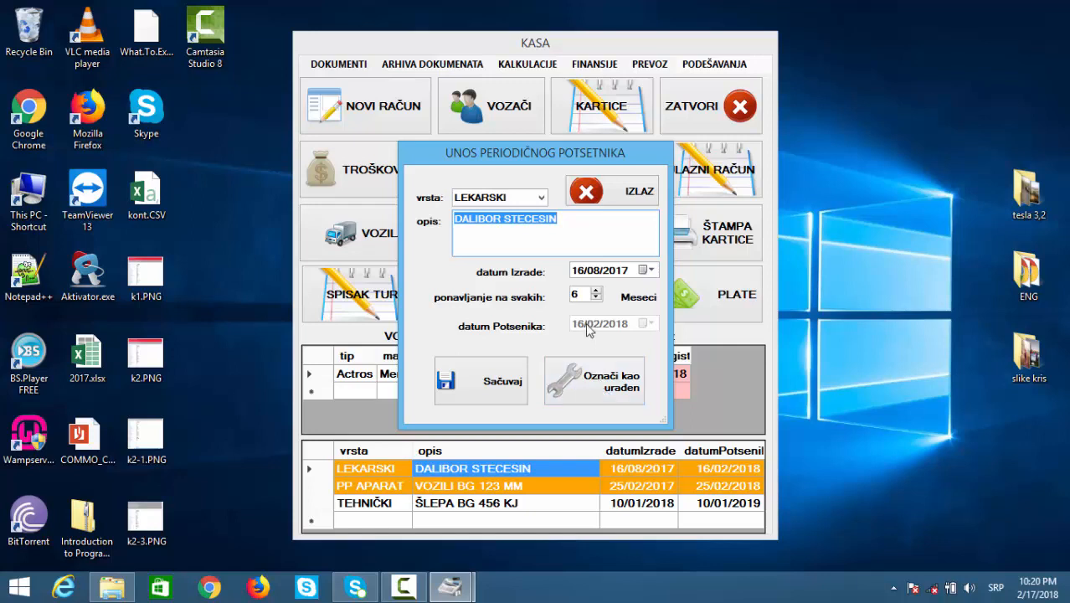
pyautogui.doubleClick(576, 293)
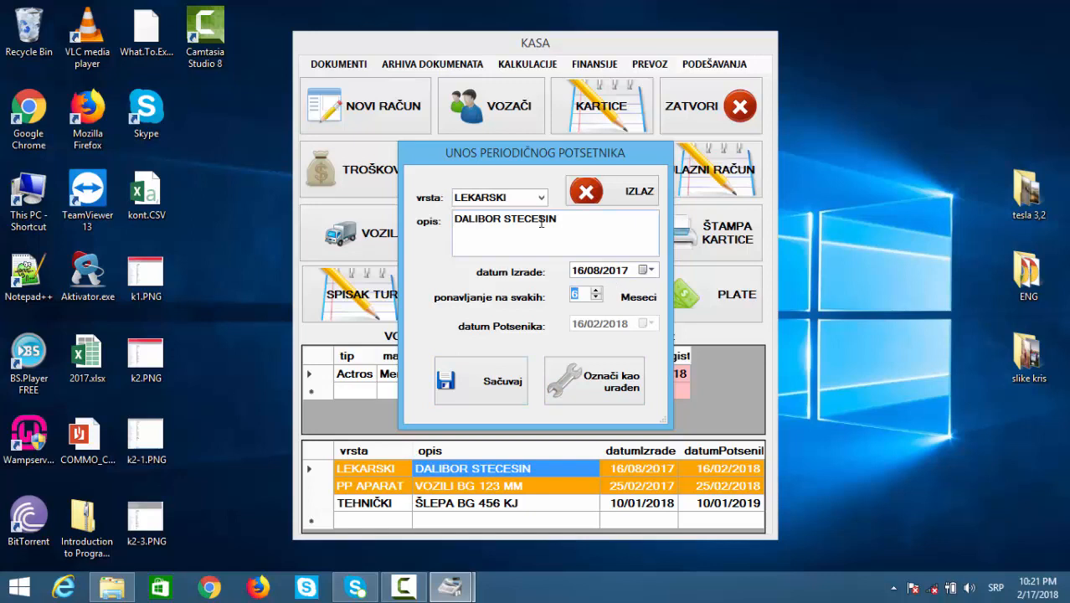
pyautogui.moveTo(583, 218); pyautogui.dragTo(334, 259)
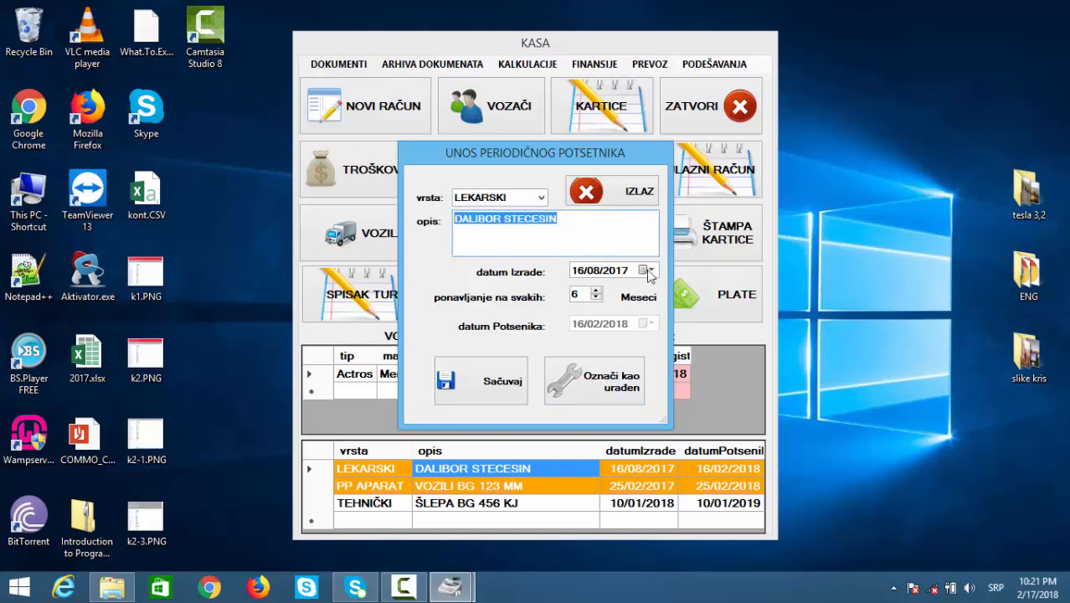
pyautogui.click(613, 387)
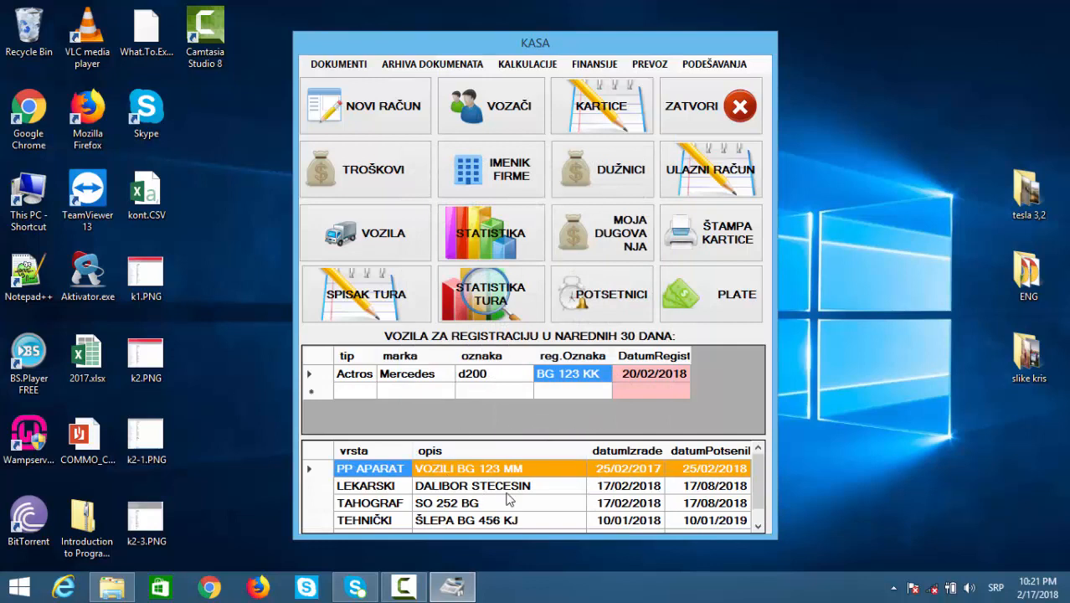
# Check the LEKARSKI reminder's new due date and the other entries in the refreshed reminder list.
pyautogui.click(553, 487)
pyautogui.click(540, 507)
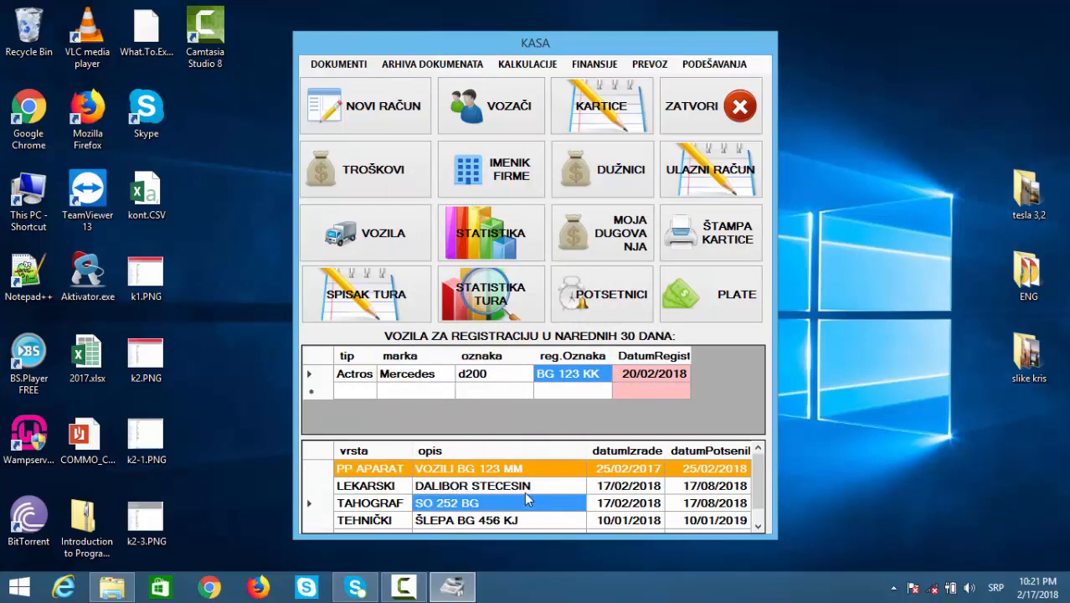
pyautogui.click(524, 487)
pyautogui.click(506, 520)
pyautogui.click(444, 489)
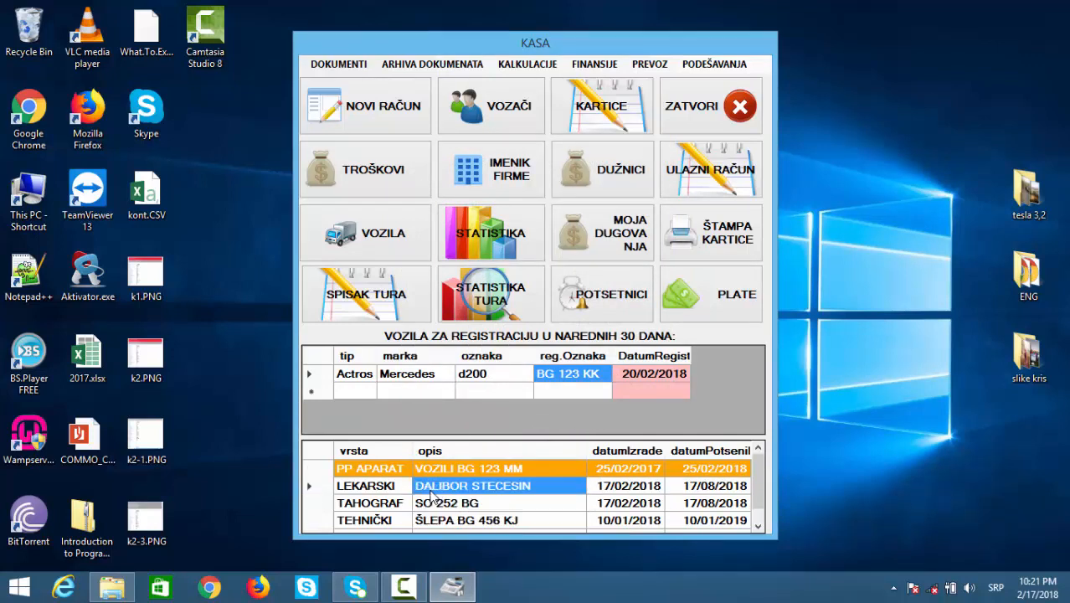
pyautogui.click(374, 494)
pyautogui.click(706, 494)
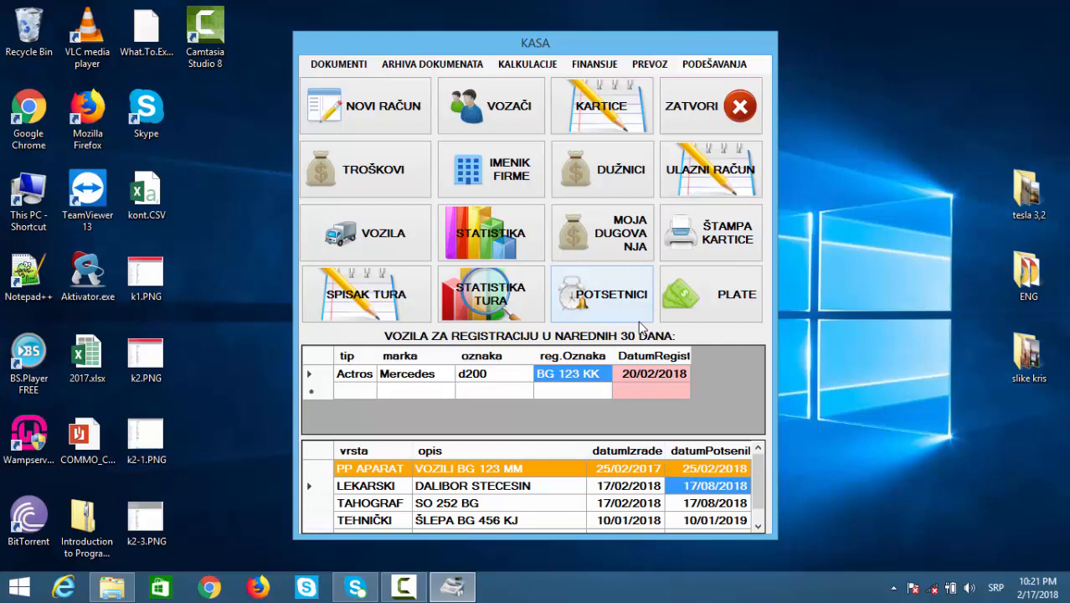
# Open the company directory and view the details of the partners IDEA DOO, Cup-Kom and TAKOVO DOO.
pyautogui.click(518, 173)
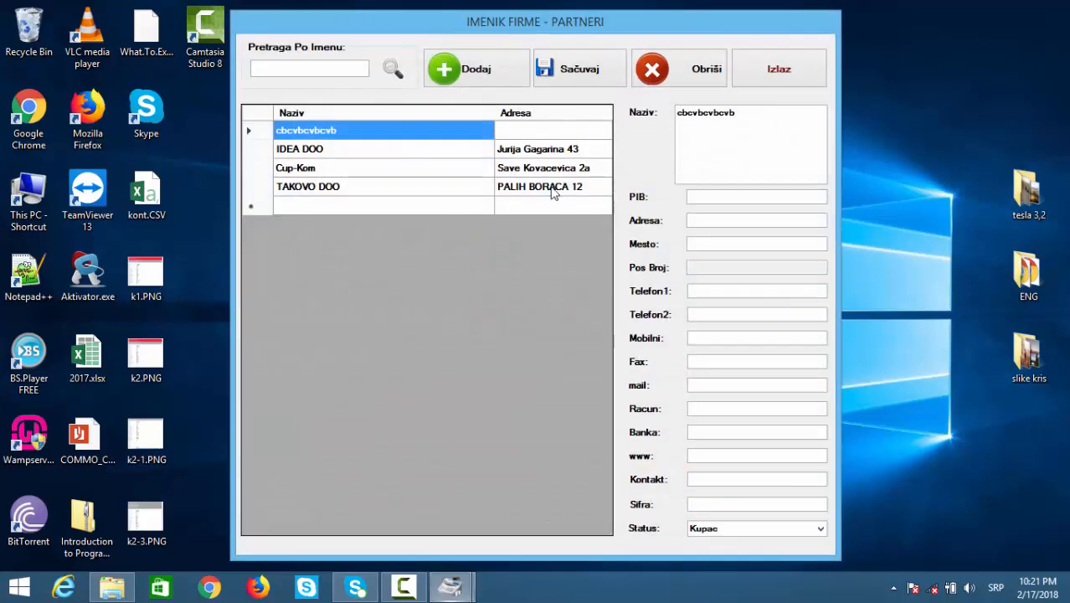
pyautogui.click(368, 153)
pyautogui.click(358, 170)
pyautogui.click(351, 189)
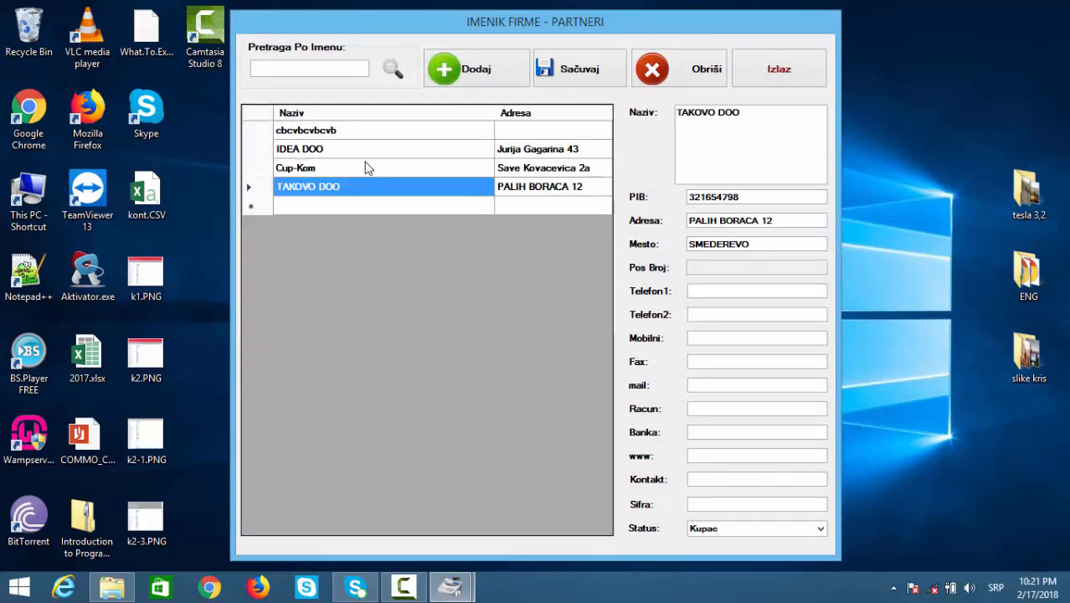
pyautogui.click(375, 151)
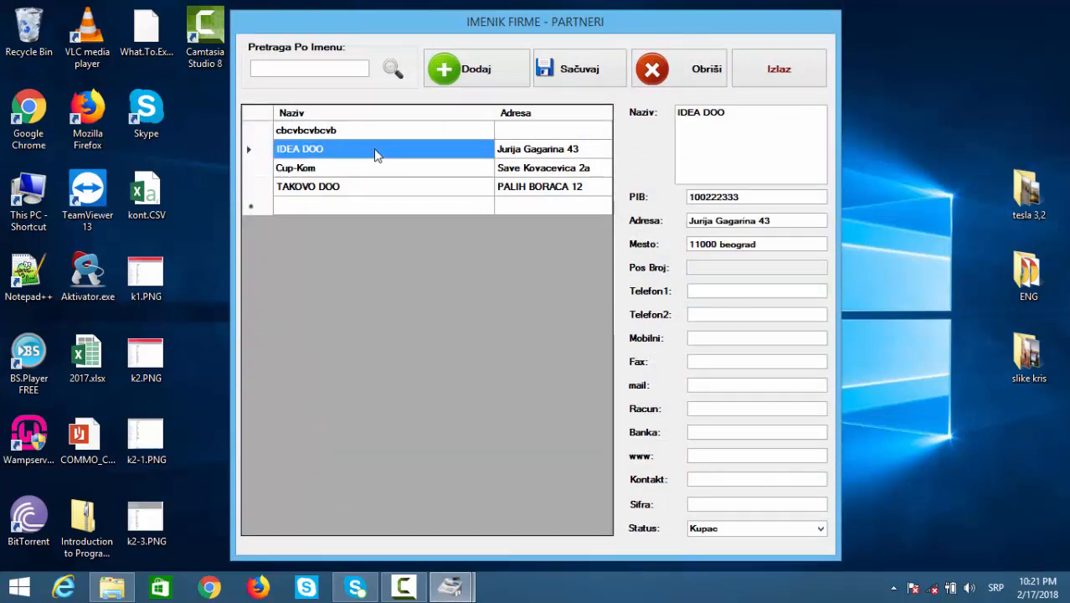
# Add a new partner named Nsz to the company directory and return to the IDEA DOO record.
pyautogui.click(489, 69)
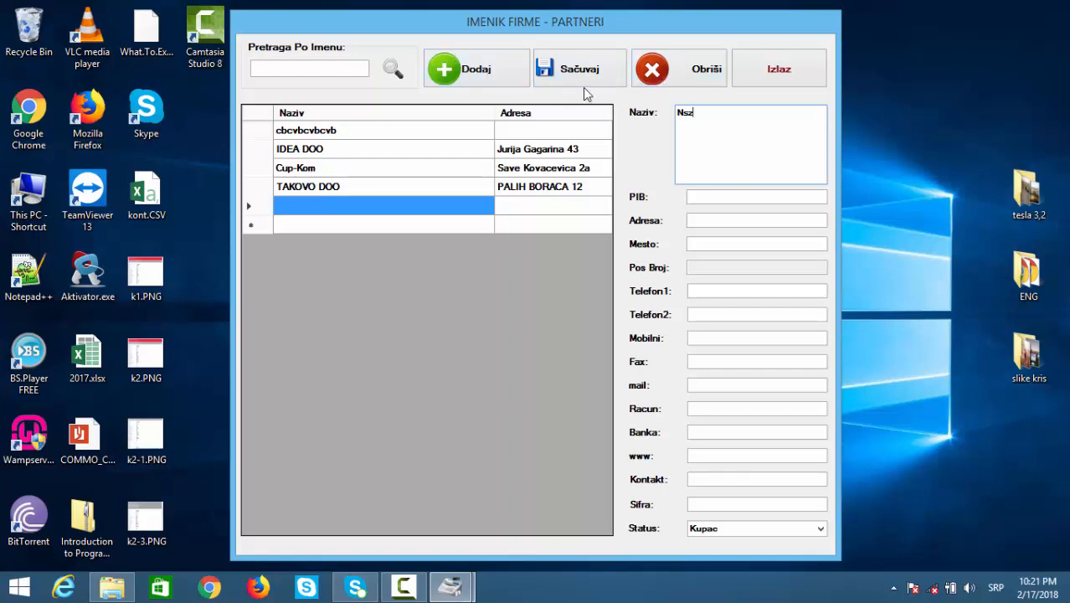
pyautogui.click(470, 189)
pyautogui.click(419, 168)
pyautogui.click(410, 148)
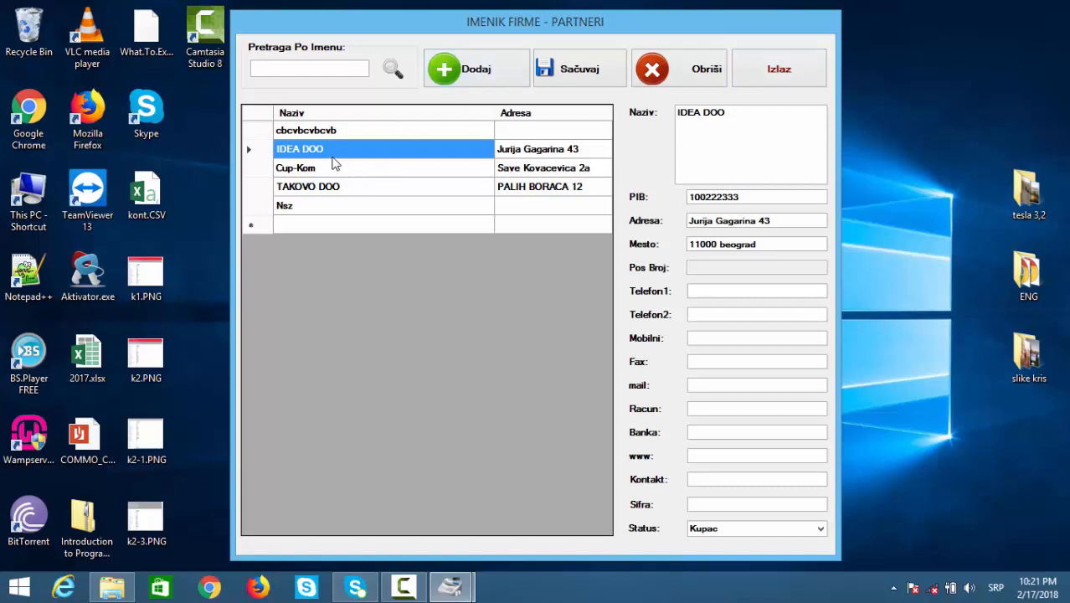
# Review the listed partners' records, and check the tax number and address fields of TAKOVO DOO.
pyautogui.click(324, 186)
pyautogui.click(327, 169)
pyautogui.click(327, 156)
pyautogui.click(323, 167)
pyautogui.click(323, 184)
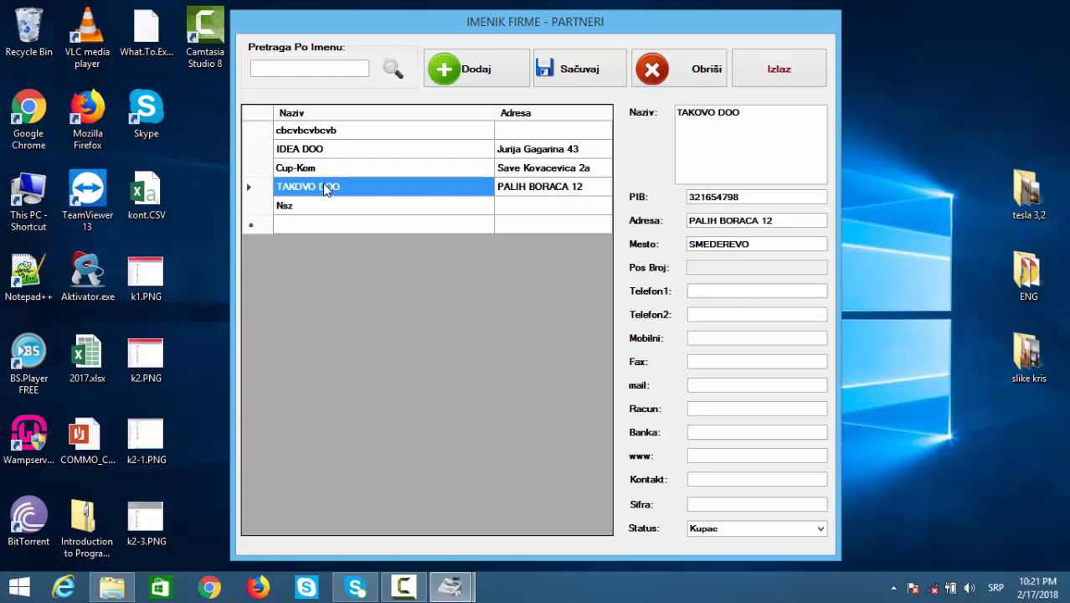
pyautogui.moveTo(749, 195); pyautogui.dragTo(609, 204)
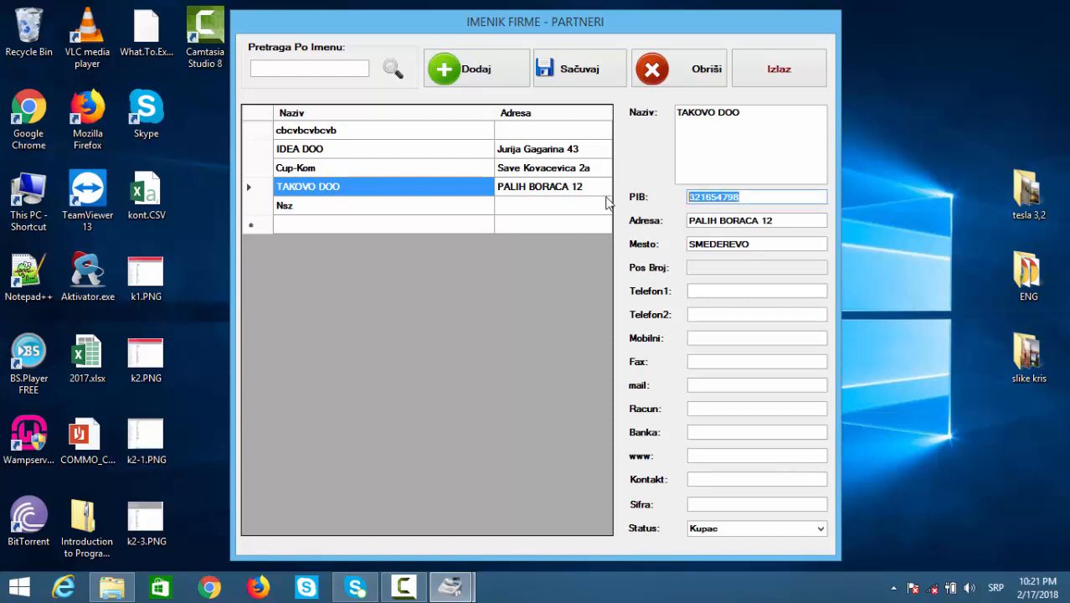
pyautogui.moveTo(773, 222); pyautogui.dragTo(584, 229)
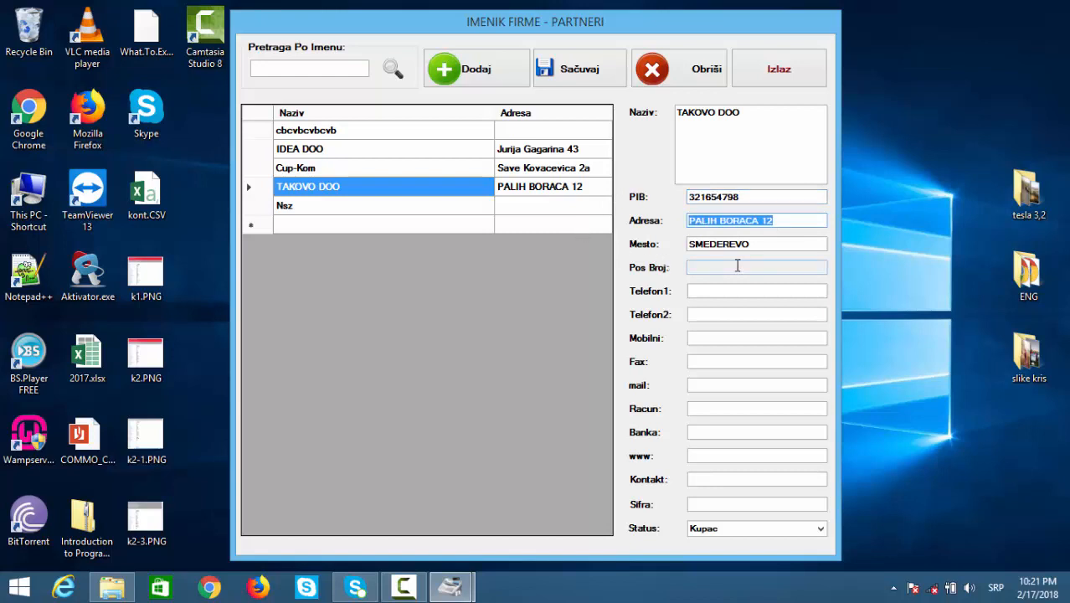
# Check TAKOVO DOO's tax number, leave the partner directory and open a new invoice.
pyautogui.moveTo(775, 199); pyautogui.dragTo(604, 199)
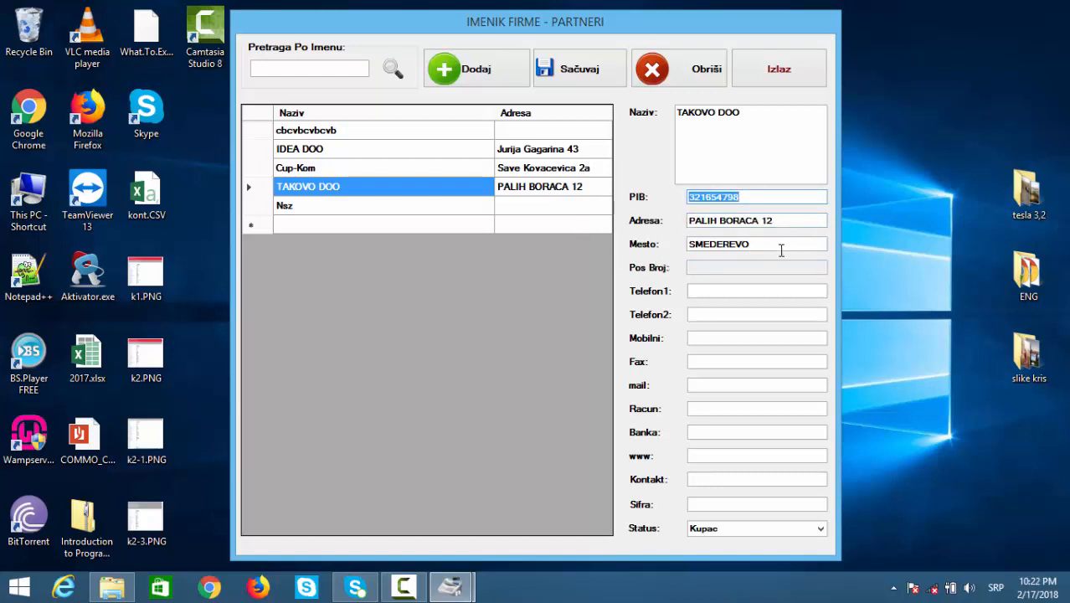
pyautogui.click(777, 72)
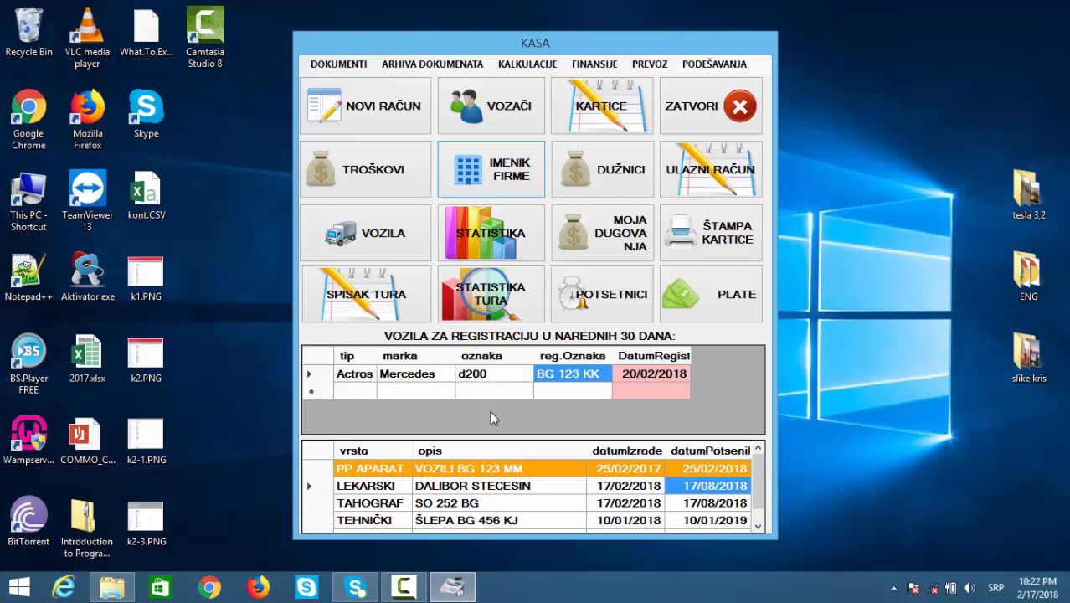
pyautogui.click(396, 118)
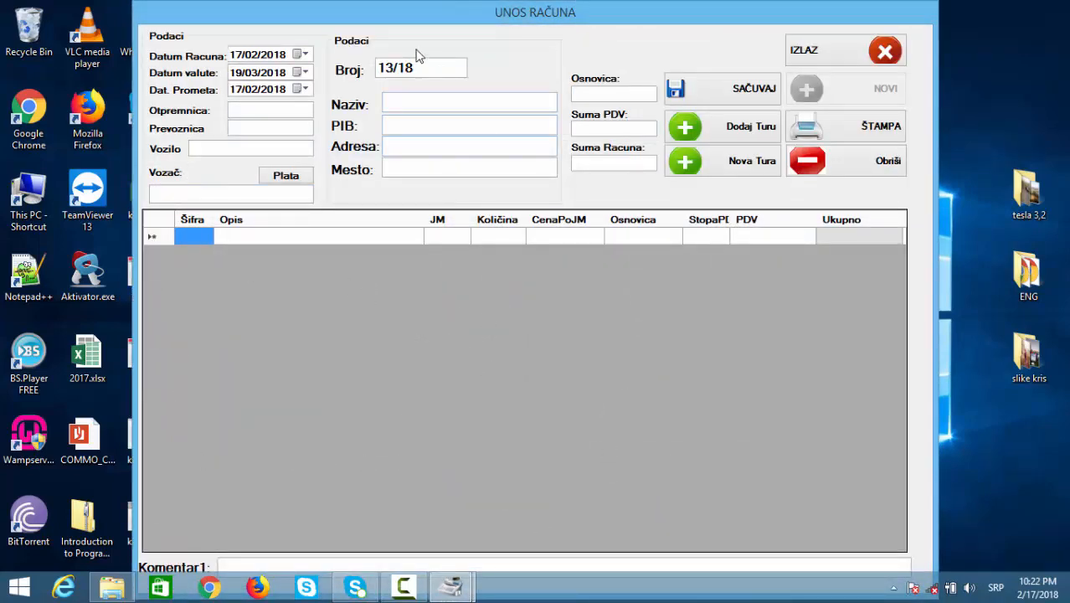
# Examine the format of the automatically assigned invoice number, including its sequence and year parts.
pyautogui.doubleClick(394, 69)
pyautogui.click(394, 67)
pyautogui.doubleClick(394, 68)
pyautogui.click(391, 70)
pyautogui.moveTo(394, 70); pyautogui.dragTo(355, 74)
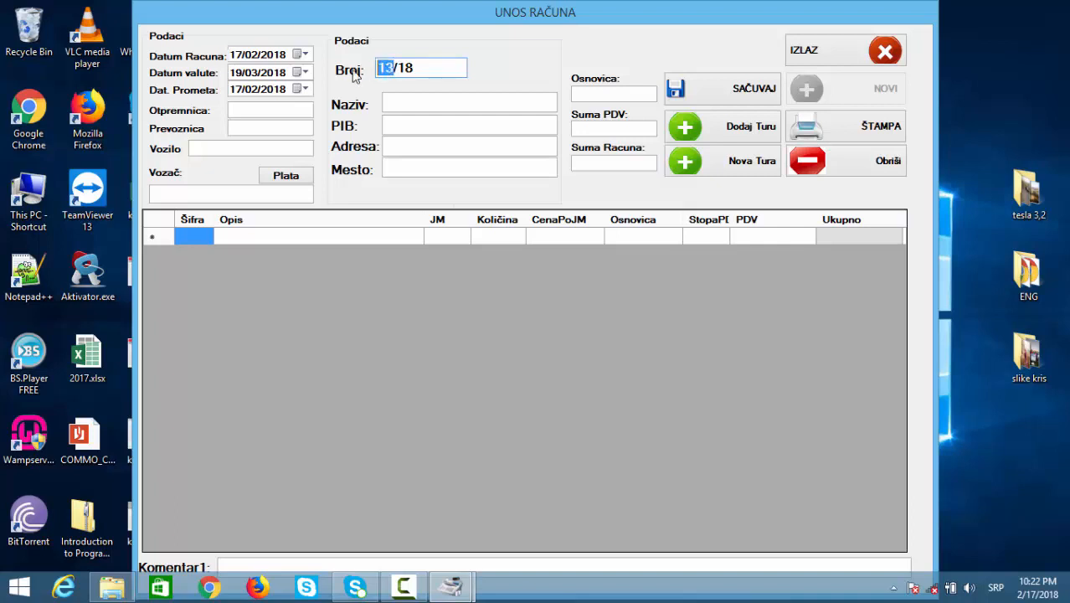
pyautogui.click(427, 68)
pyautogui.moveTo(381, 68); pyautogui.dragTo(414, 71)
# Look up partners containing "d" and set TAKOVO DOO as the invoice customer.
pyautogui.click(398, 104)
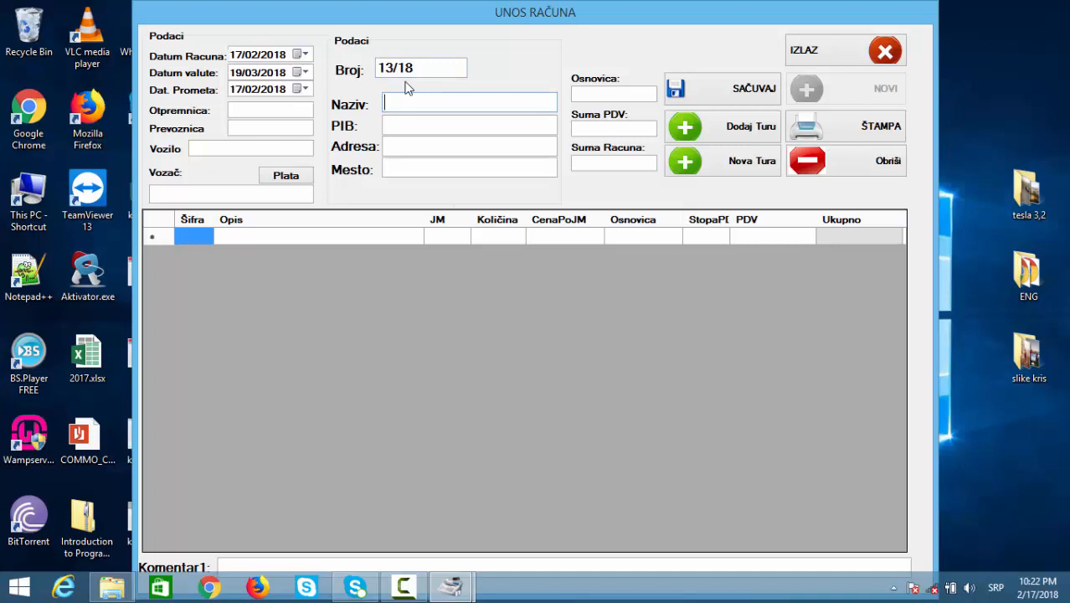
pyautogui.write('d')
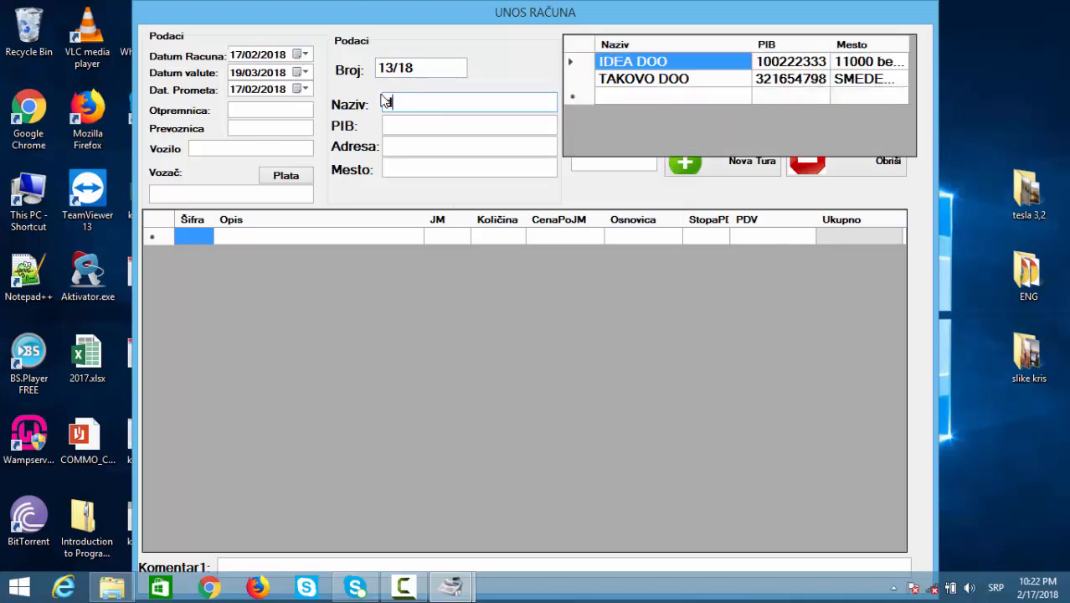
pyautogui.click(660, 80)
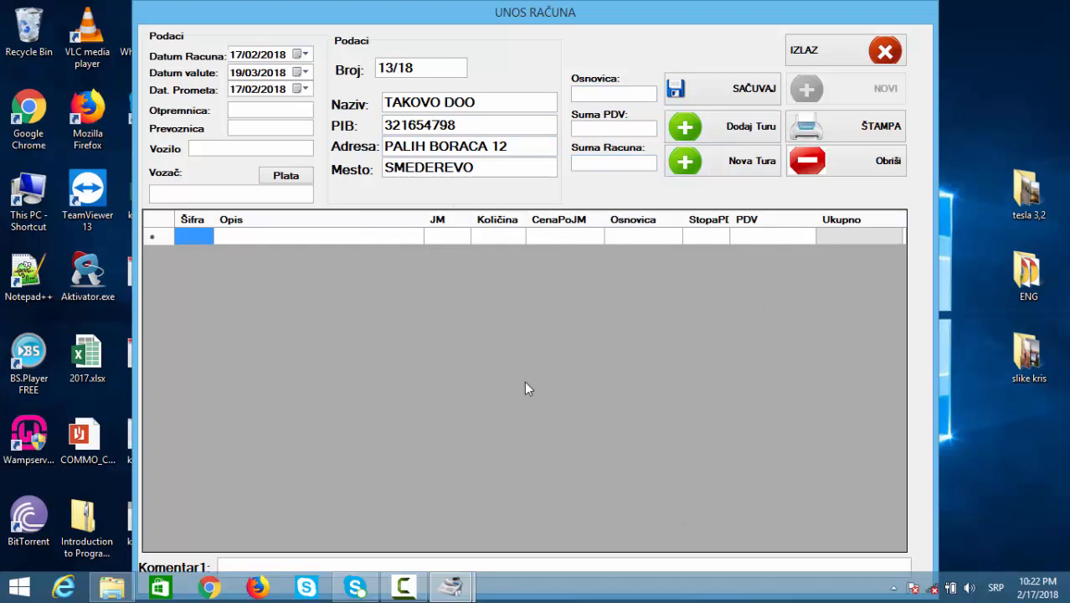
# Start a new tour item on the invoice with the description "BEOGRAD- NIŠ".
pyautogui.click(743, 165)
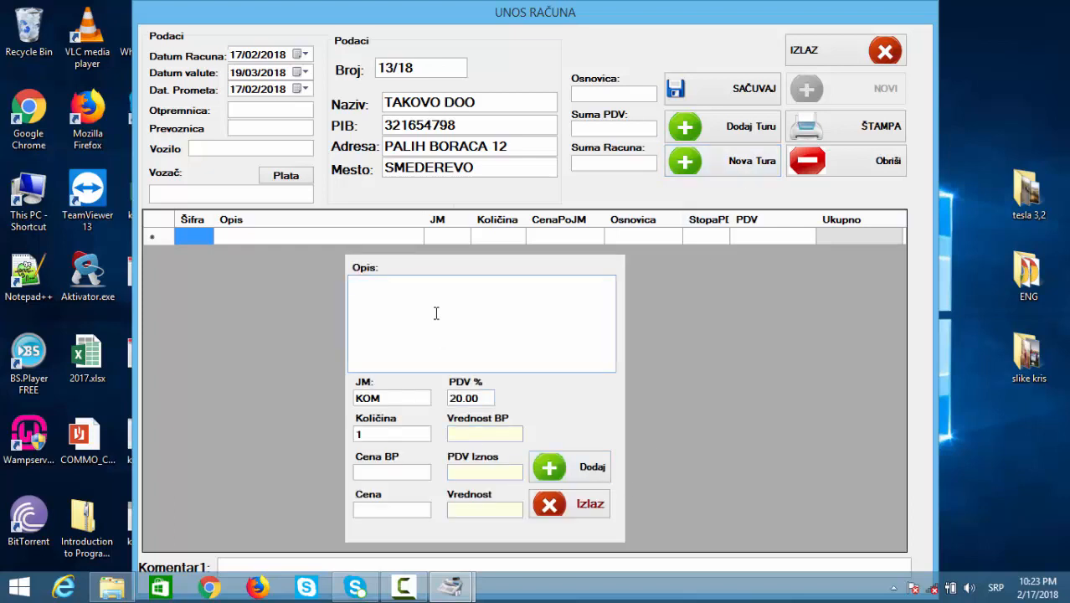
pyautogui.write('c')
pyautogui.write('BEOGRAD')
pyautogui.write('- ')
pyautogui.write('NI')
pyautogui.write('Š')
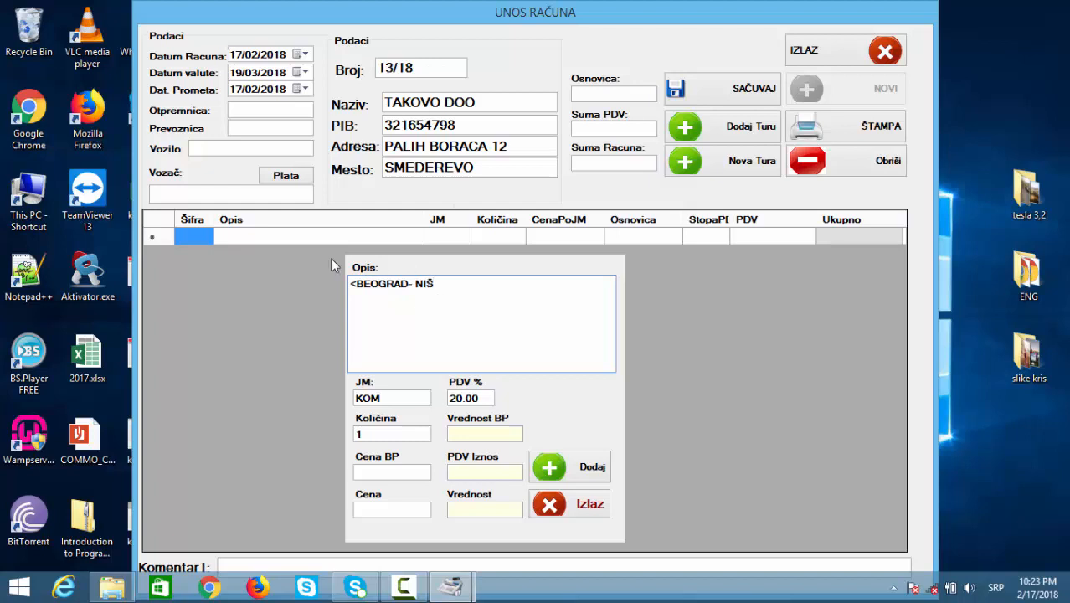
pyautogui.click(357, 284)
pyautogui.press('BackSpace')
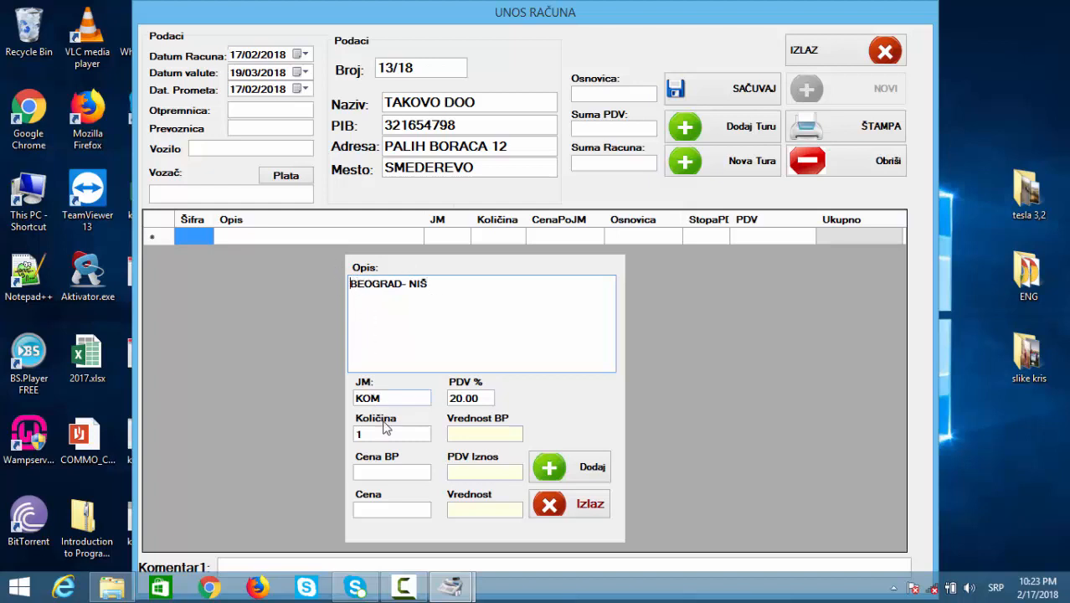
# Set the tour's price without VAT to 15000, check the calculated amounts and add the item to the invoice.
pyautogui.click(376, 471)
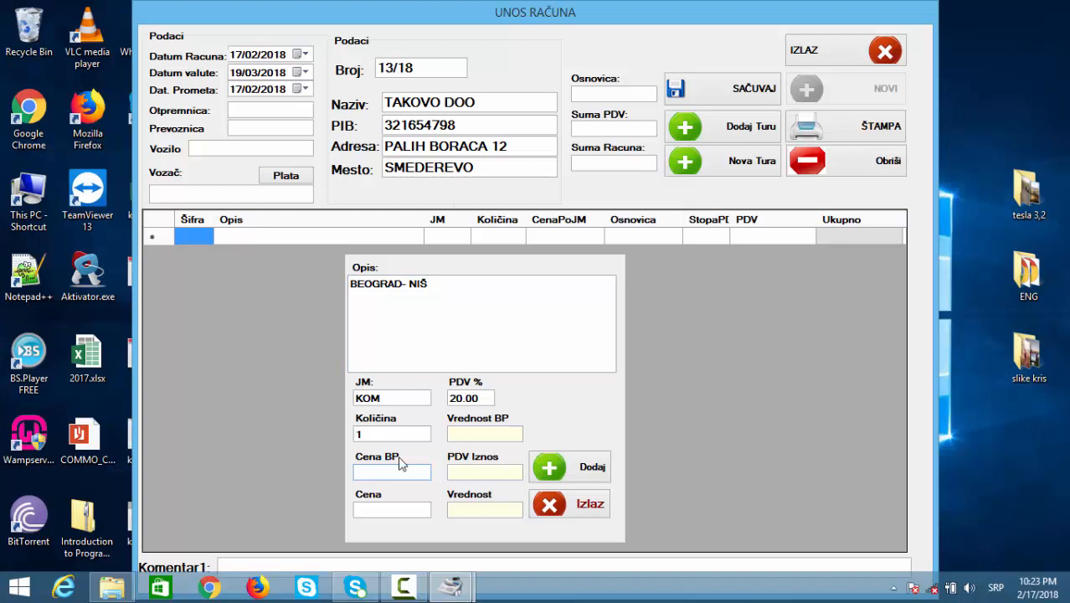
pyautogui.write('15')
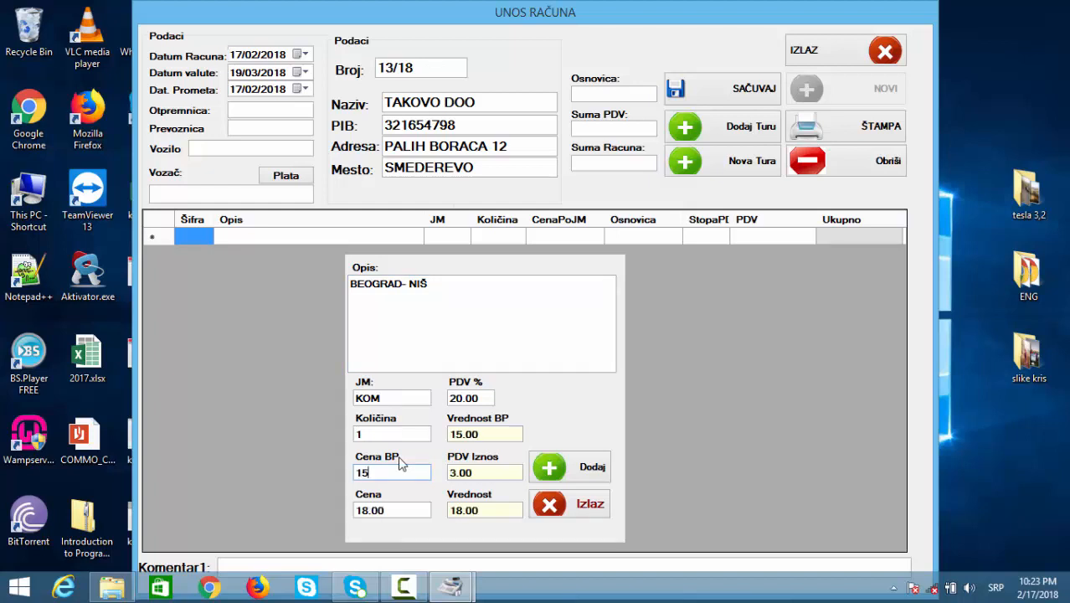
pyautogui.write('000')
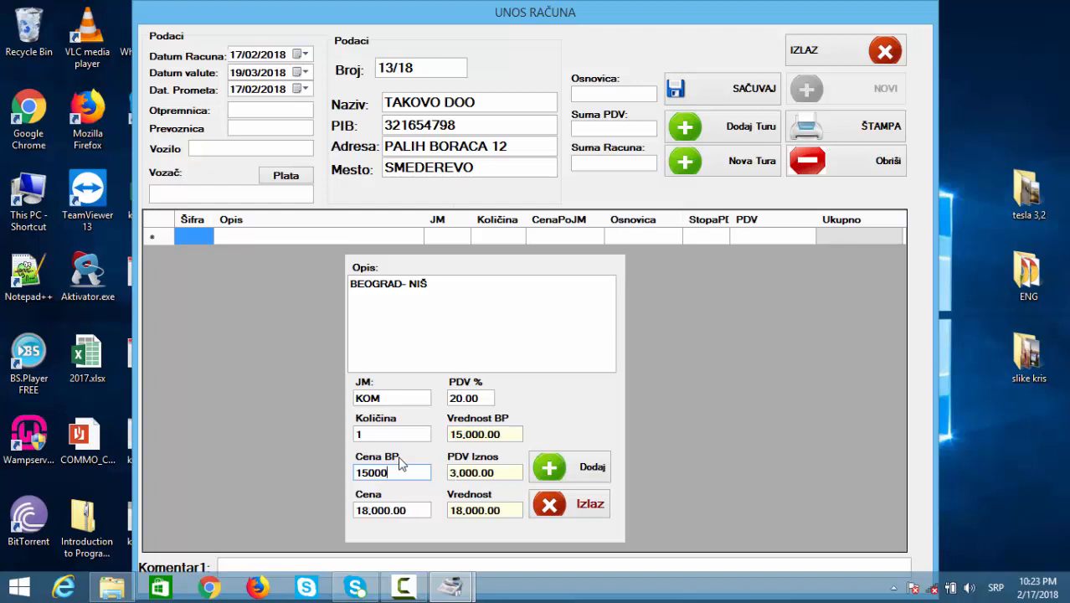
pyautogui.click(412, 509)
pyautogui.moveTo(333, 513); pyautogui.dragTo(271, 536)
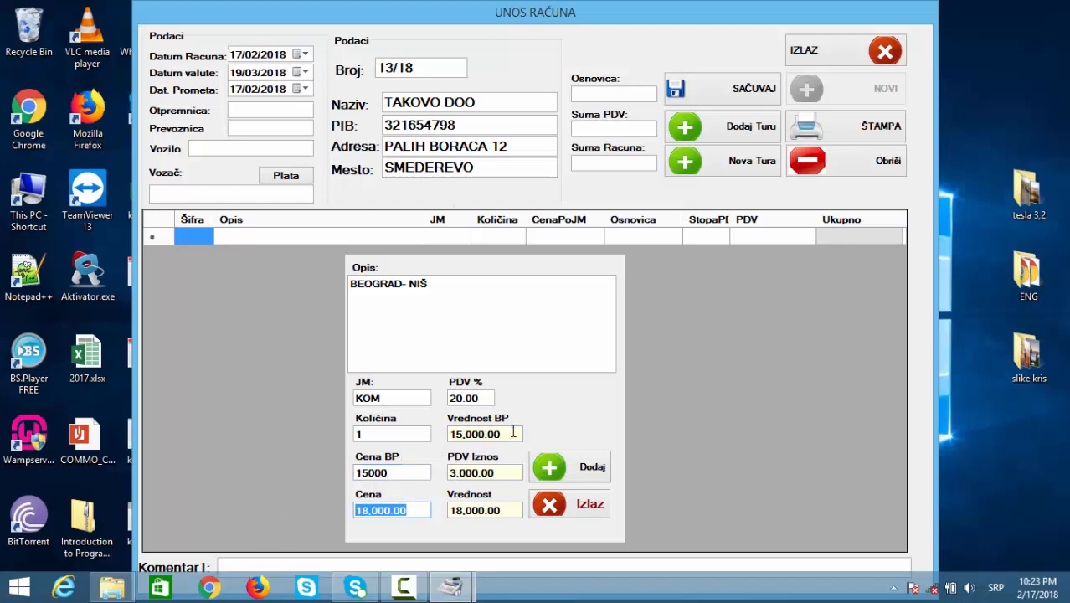
pyautogui.moveTo(513, 432); pyautogui.dragTo(423, 445)
pyautogui.moveTo(501, 472); pyautogui.dragTo(465, 508)
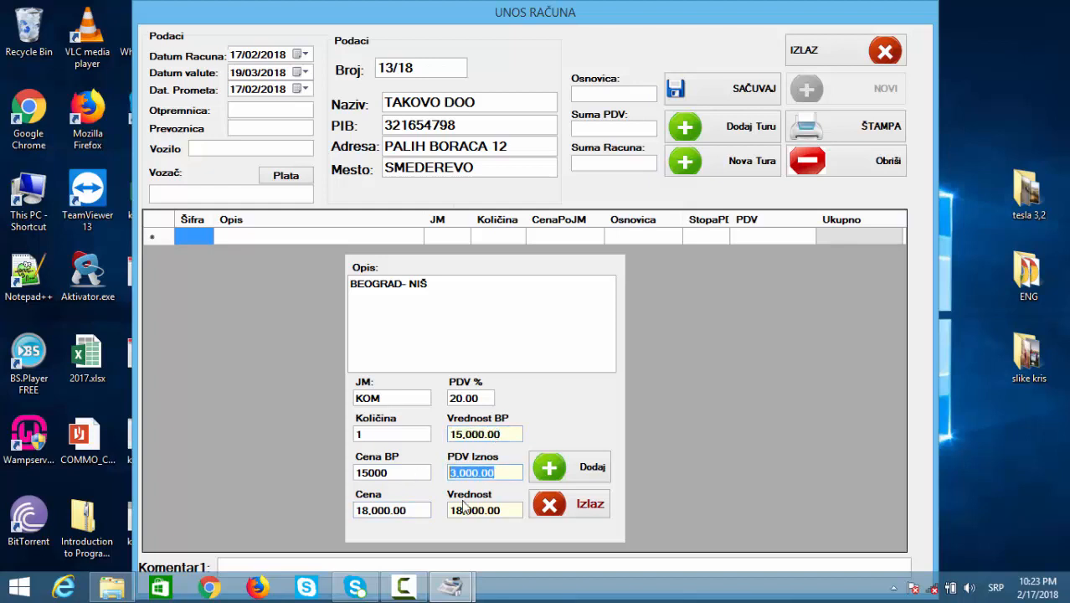
pyautogui.click(570, 468)
pyautogui.click(586, 503)
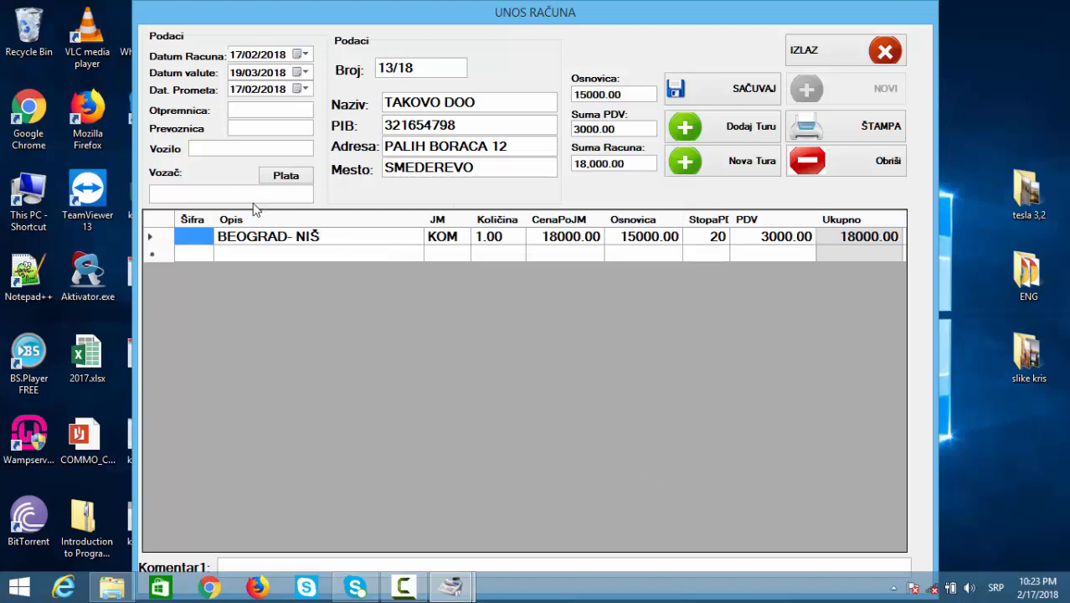
# Review the columns of the BEOGRAD- NIŠ line and delete that line from the invoice.
pyautogui.click(304, 239)
pyautogui.click(456, 240)
pyautogui.click(550, 240)
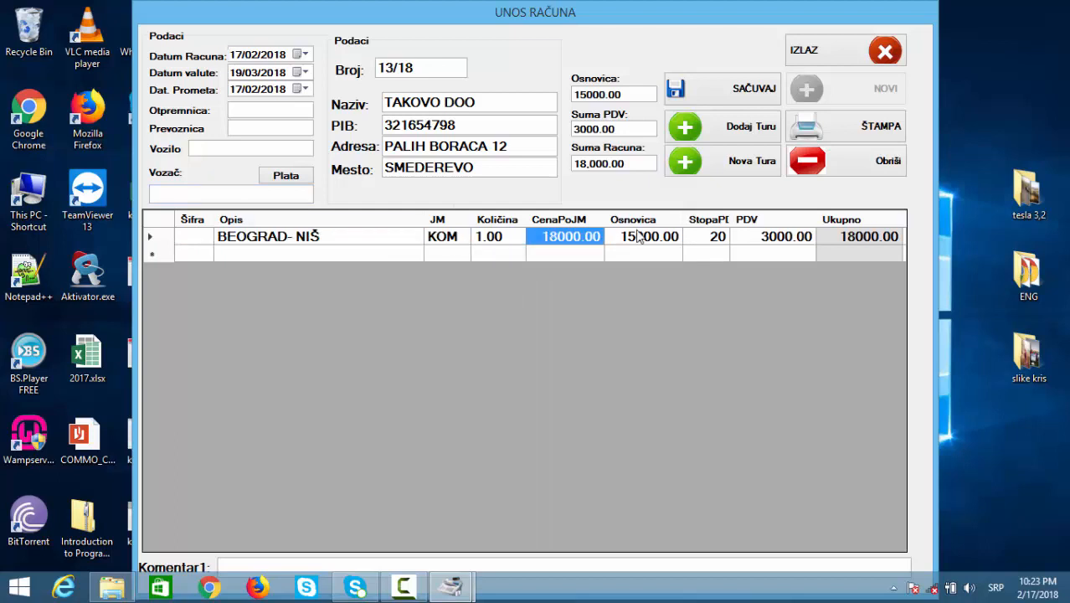
pyautogui.click(717, 238)
pyautogui.click(774, 238)
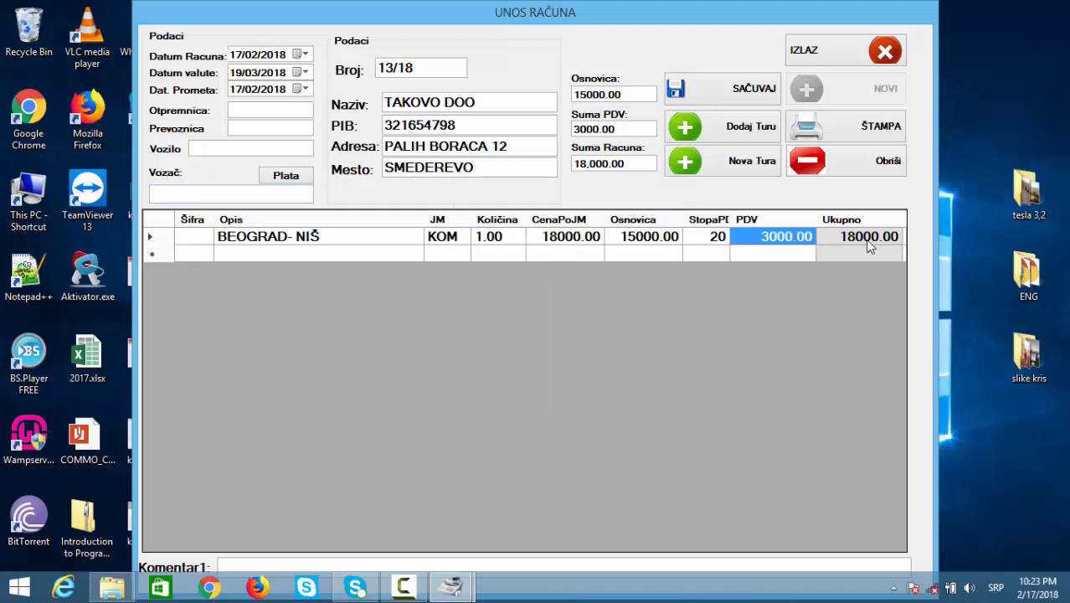
pyautogui.click(867, 241)
pyautogui.click(241, 245)
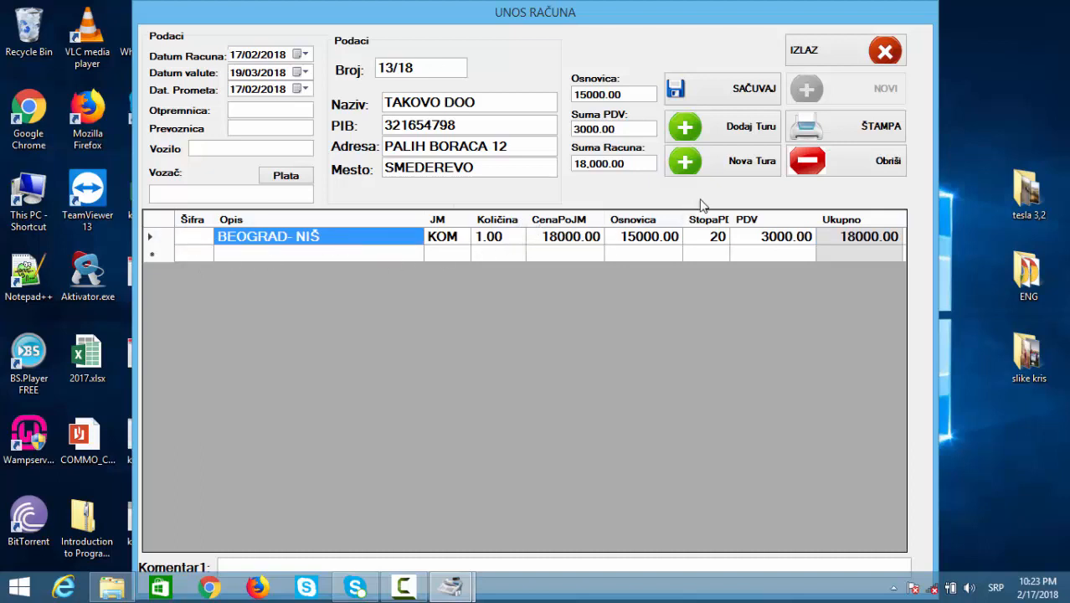
pyautogui.click(549, 237)
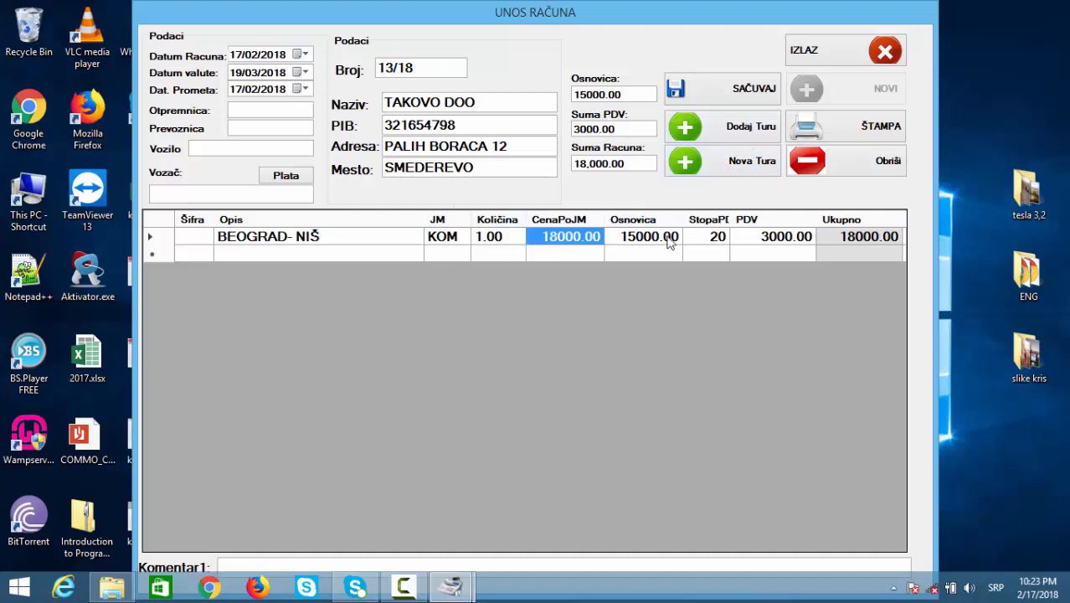
pyautogui.click(856, 164)
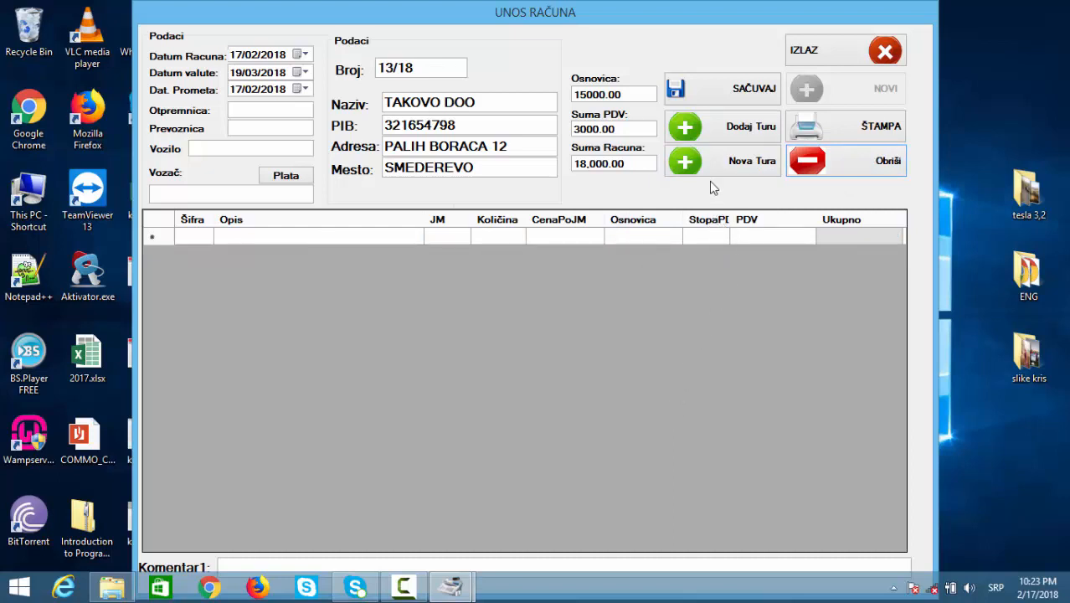
# Open the list of saved tours for the invoice and look through their codes, names and prices.
pyautogui.click(737, 132)
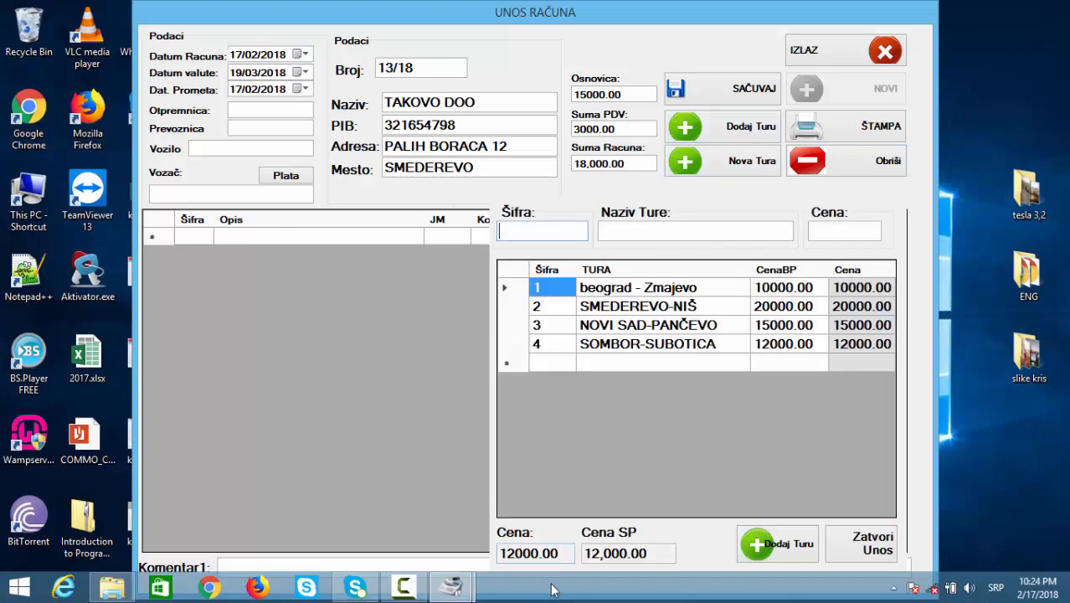
pyautogui.click(639, 292)
pyautogui.click(633, 311)
pyautogui.click(636, 328)
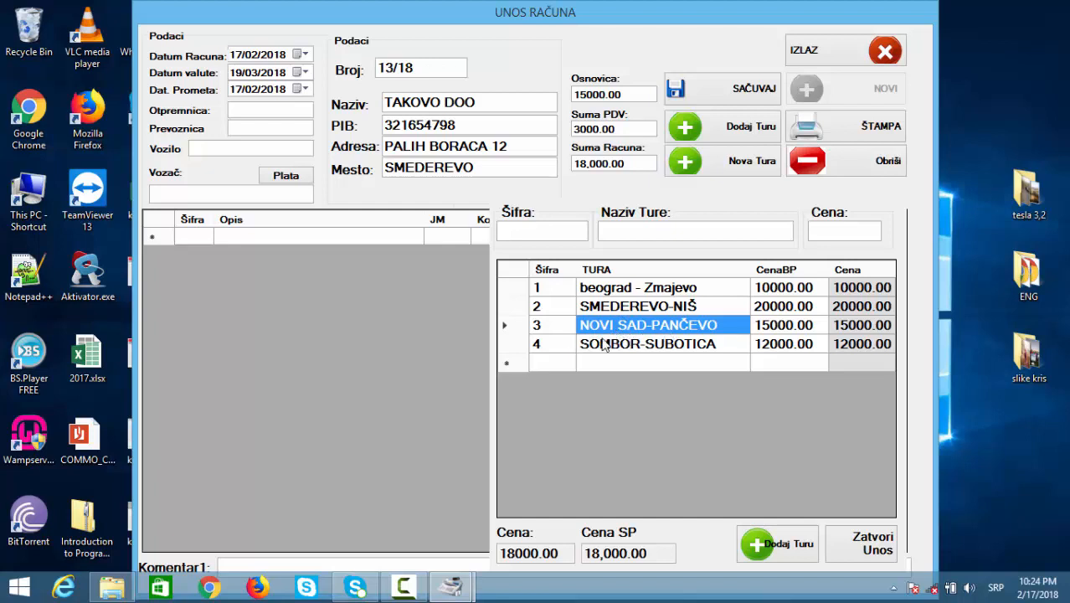
pyautogui.click(561, 325)
pyautogui.click(779, 328)
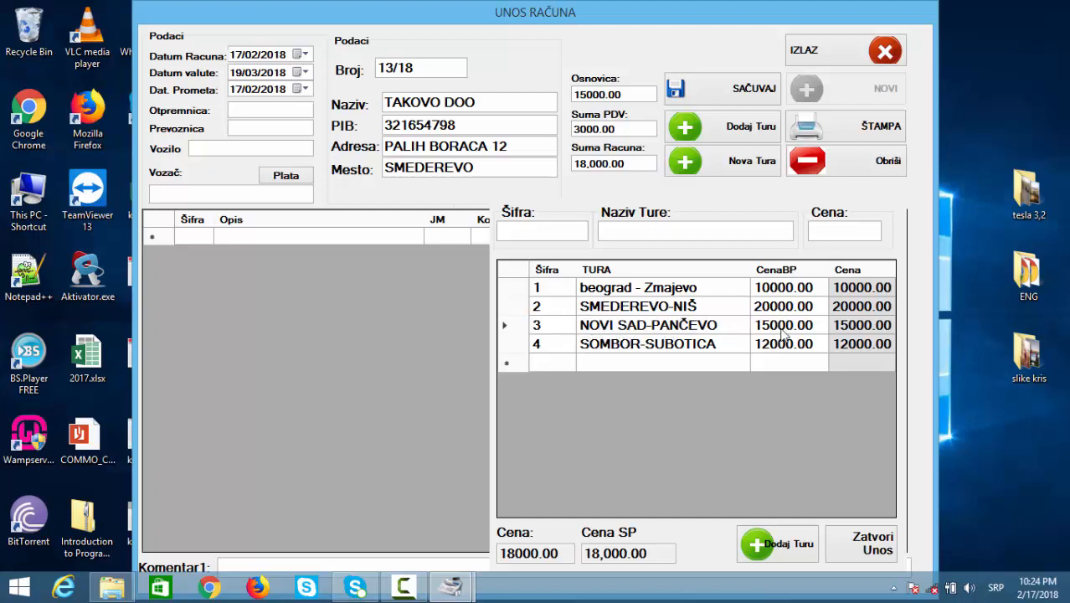
pyautogui.click(680, 343)
pyautogui.click(622, 326)
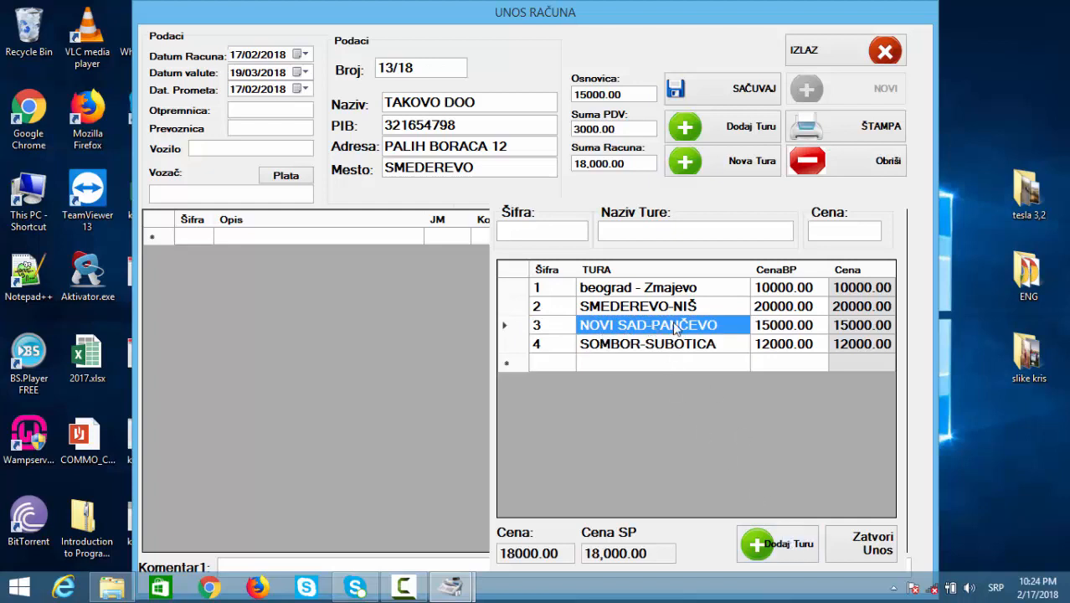
# Filter the saved tours by the name "n" and add NOVI SAD-PANČEVO to the invoice.
pyautogui.click(628, 231)
pyautogui.write('n')
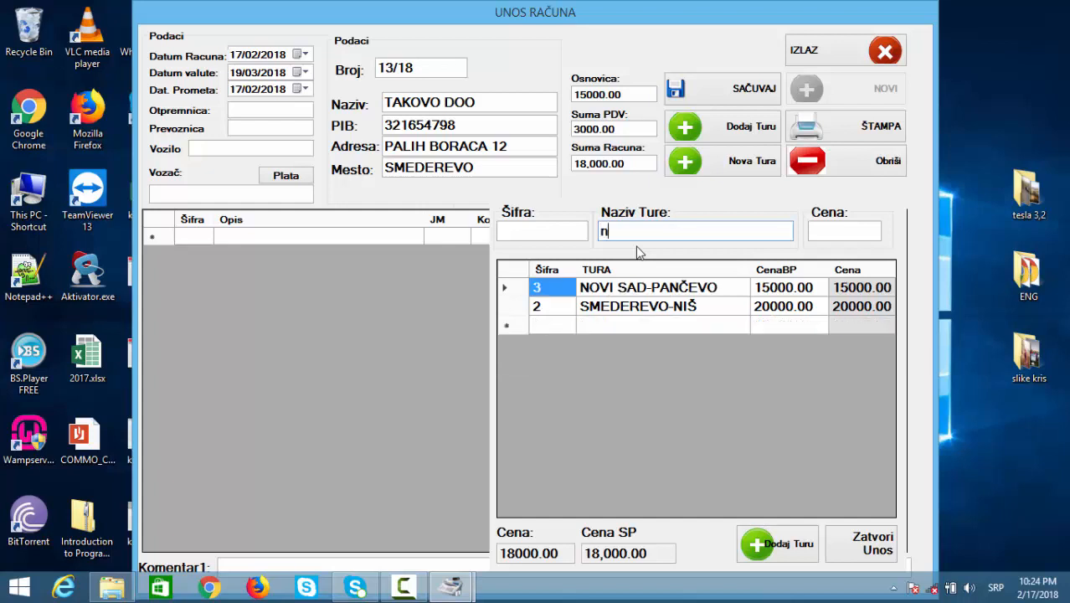
pyautogui.click(656, 291)
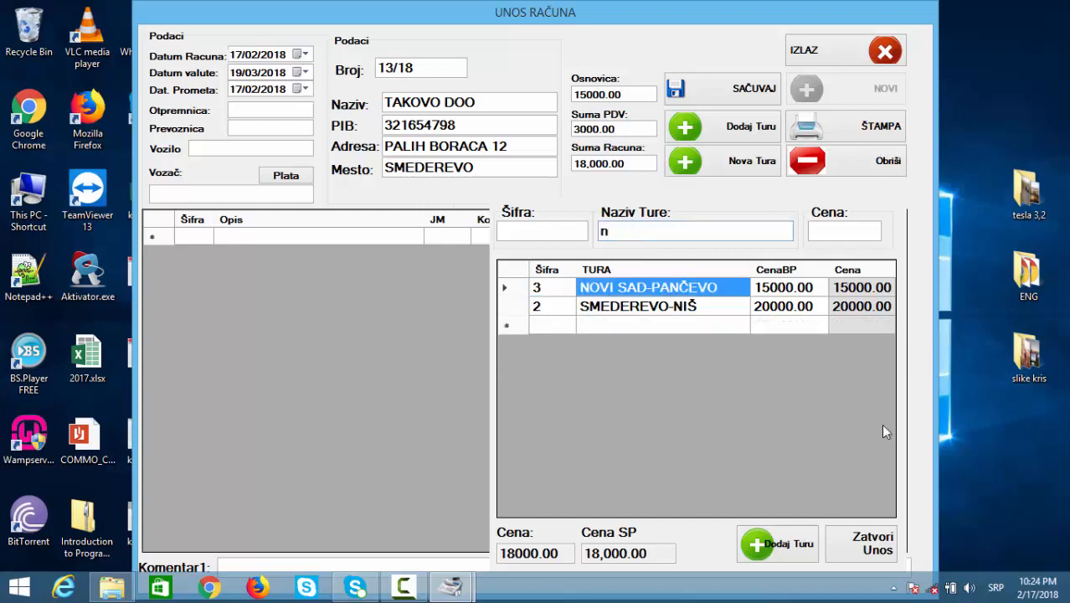
pyautogui.click(777, 538)
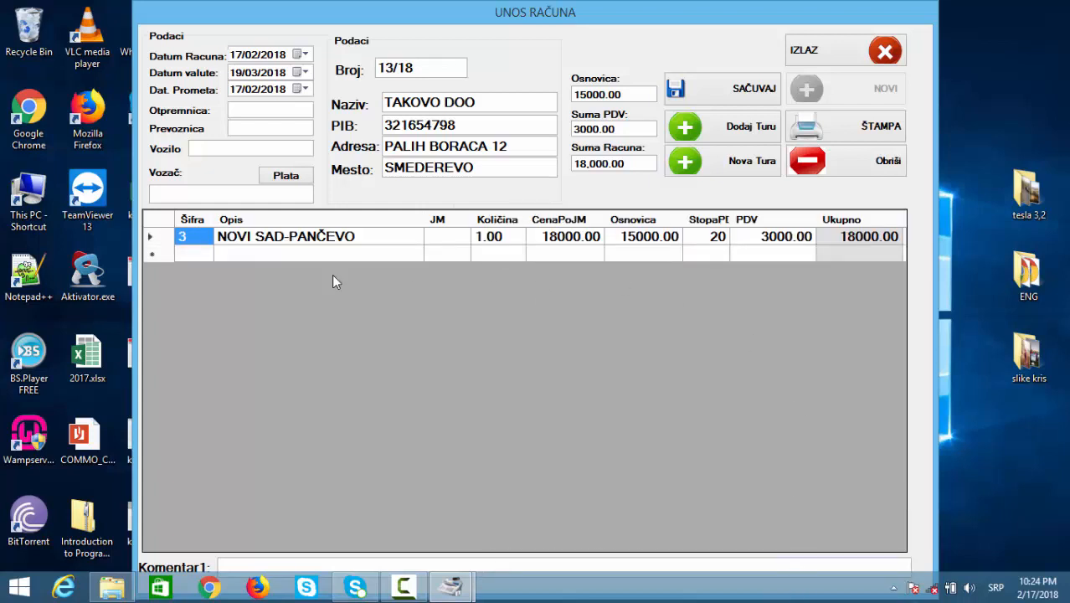
# Review the added tour line, the invoice, due and supply dates, and the delivery note and carrier fields.
pyautogui.moveTo(205, 242); pyautogui.dragTo(887, 240)
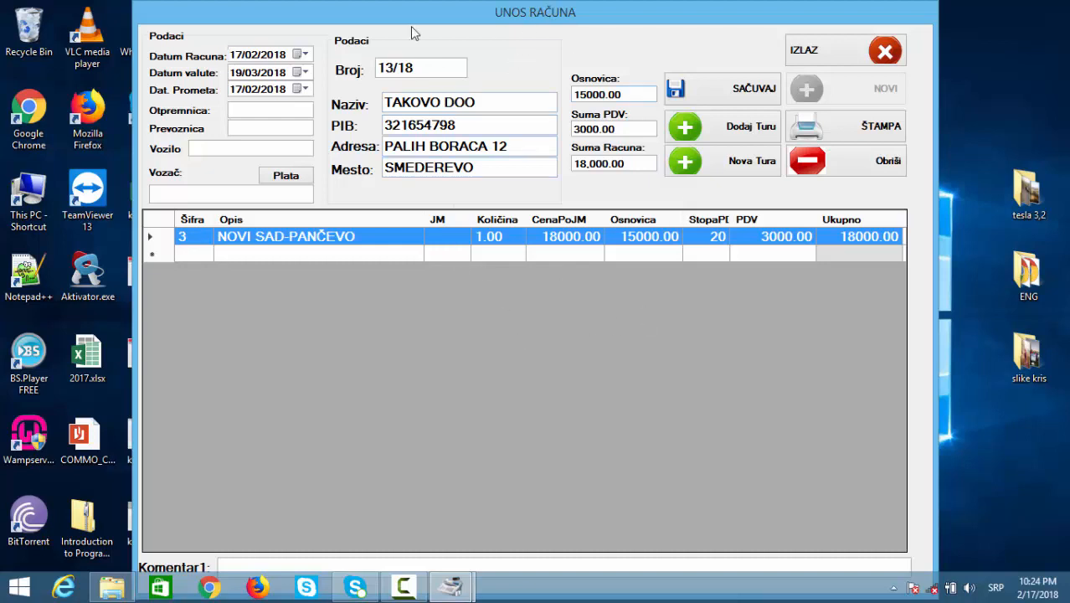
pyautogui.click(238, 90)
pyautogui.click(275, 90)
pyautogui.click(237, 55)
pyautogui.click(238, 73)
pyautogui.click(249, 73)
pyautogui.click(238, 90)
pyautogui.click(252, 110)
pyautogui.click(244, 126)
# Look up vehicles by "s" and assign the vehicle so 255 mh to the invoice.
pyautogui.click(204, 149)
pyautogui.write('s')
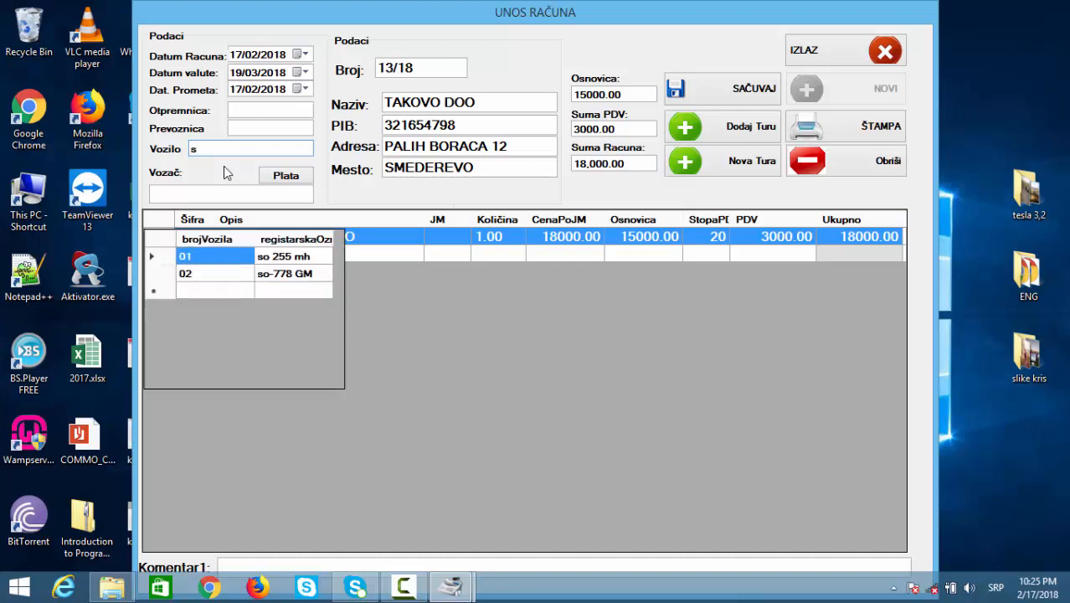
pyautogui.doubleClick(285, 259)
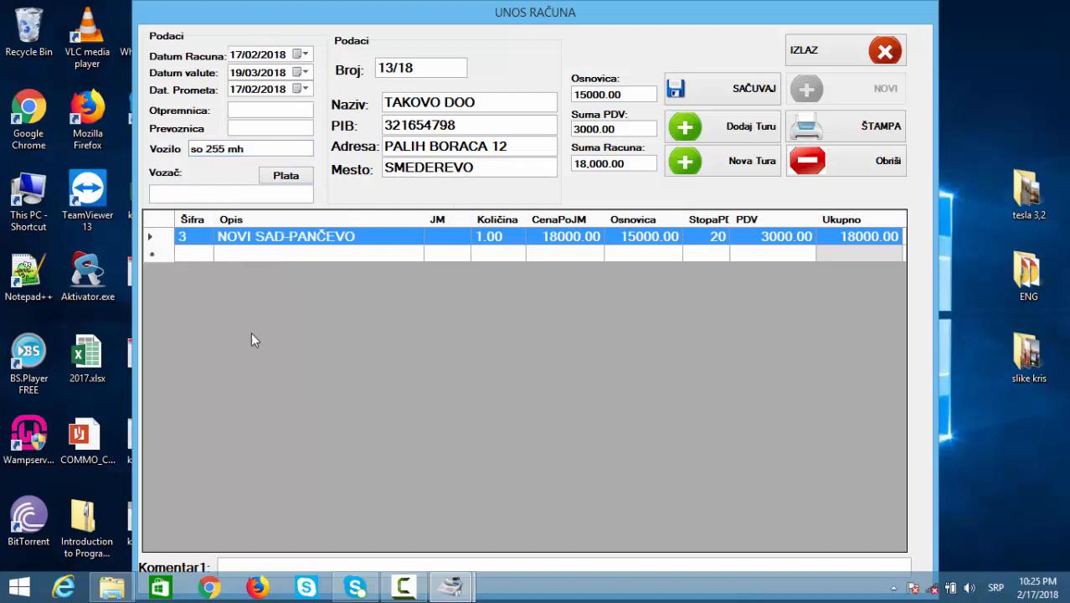
# Check the invoice's assigned vehicle and its total amount.
pyautogui.moveTo(260, 148); pyautogui.dragTo(104, 163)
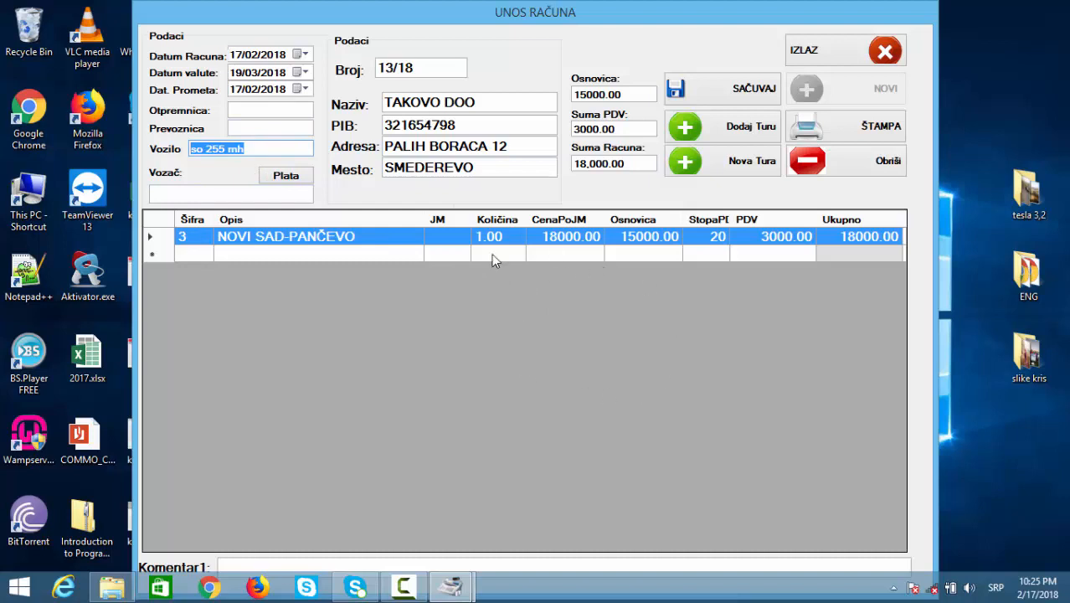
pyautogui.click(239, 148)
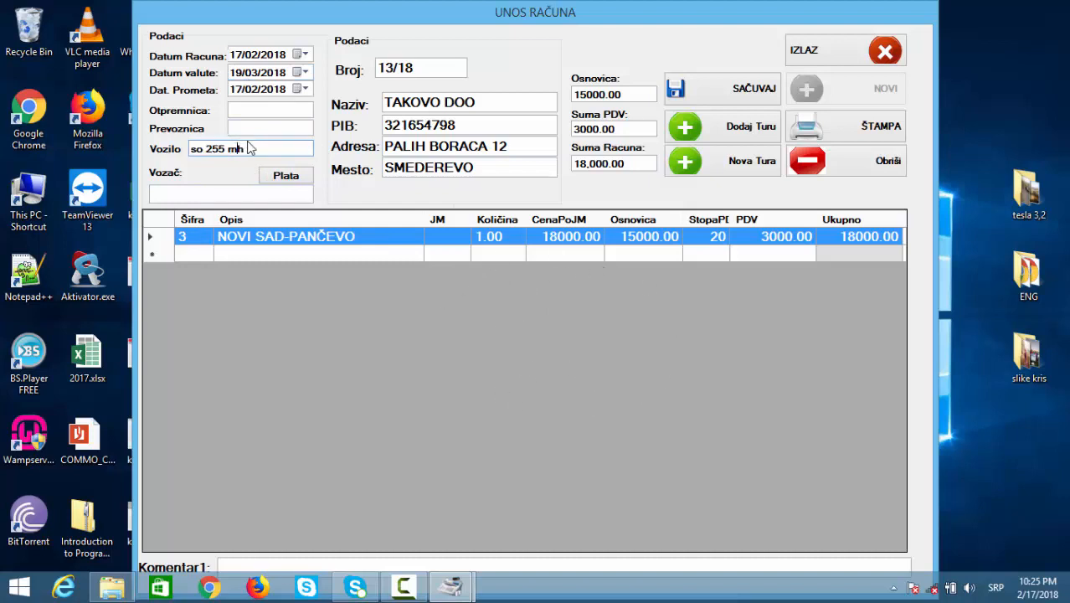
pyautogui.moveTo(249, 148); pyautogui.dragTo(182, 151)
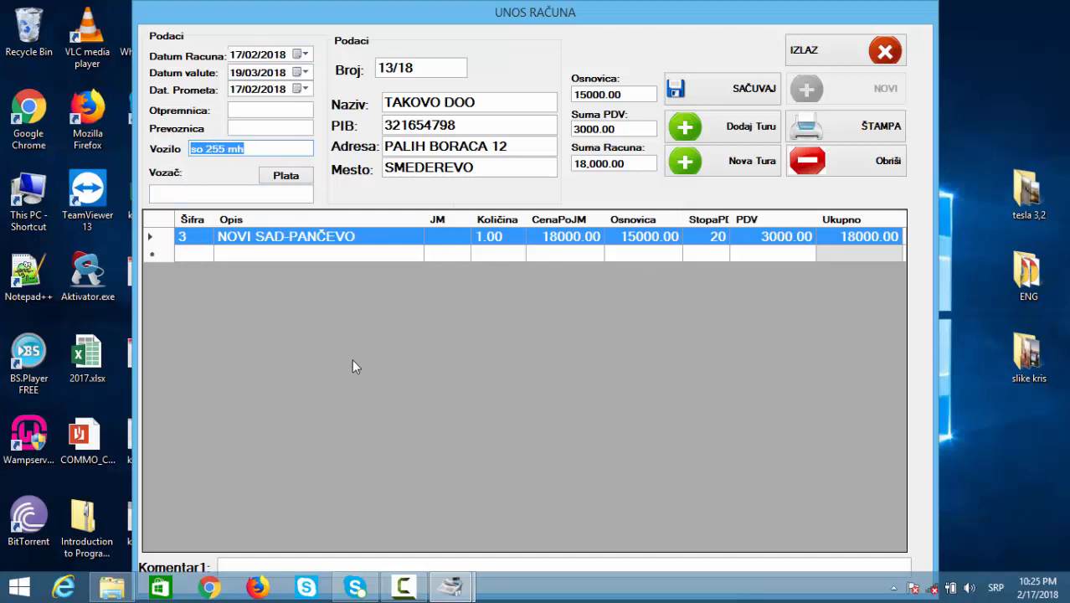
pyautogui.moveTo(640, 163); pyautogui.dragTo(571, 165)
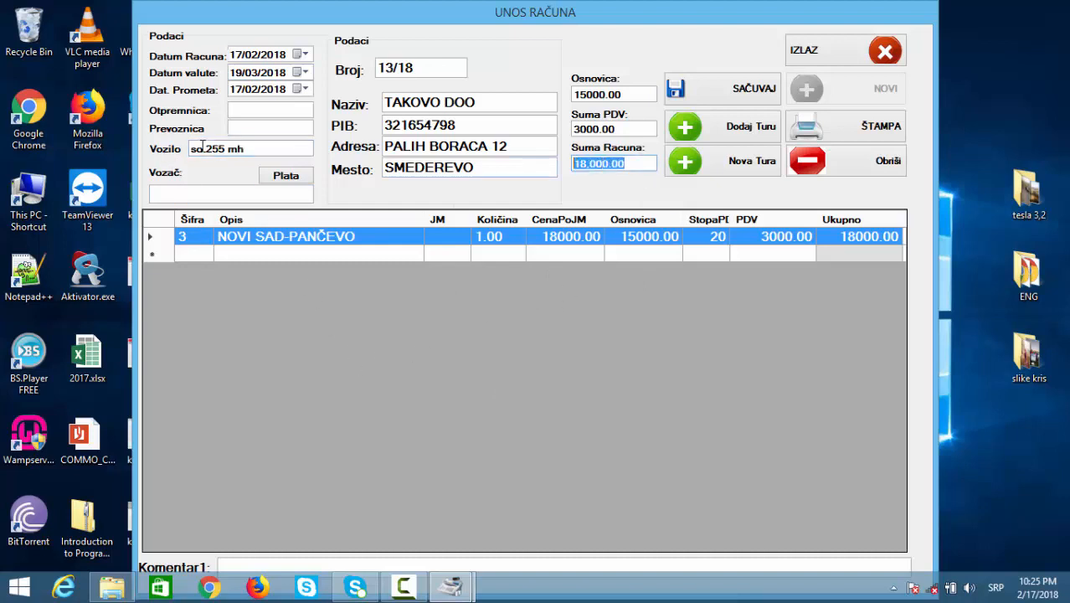
# Look up drivers by "d", clear the filter, and assign the first listed driver to the invoice.
pyautogui.click(249, 150)
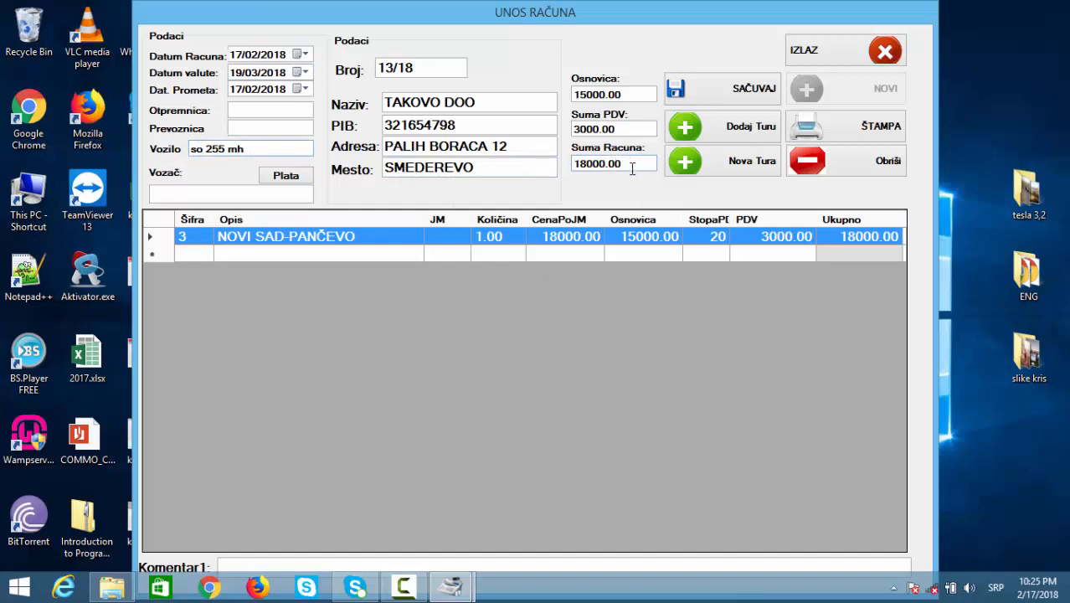
pyautogui.click(195, 194)
pyautogui.write('d')
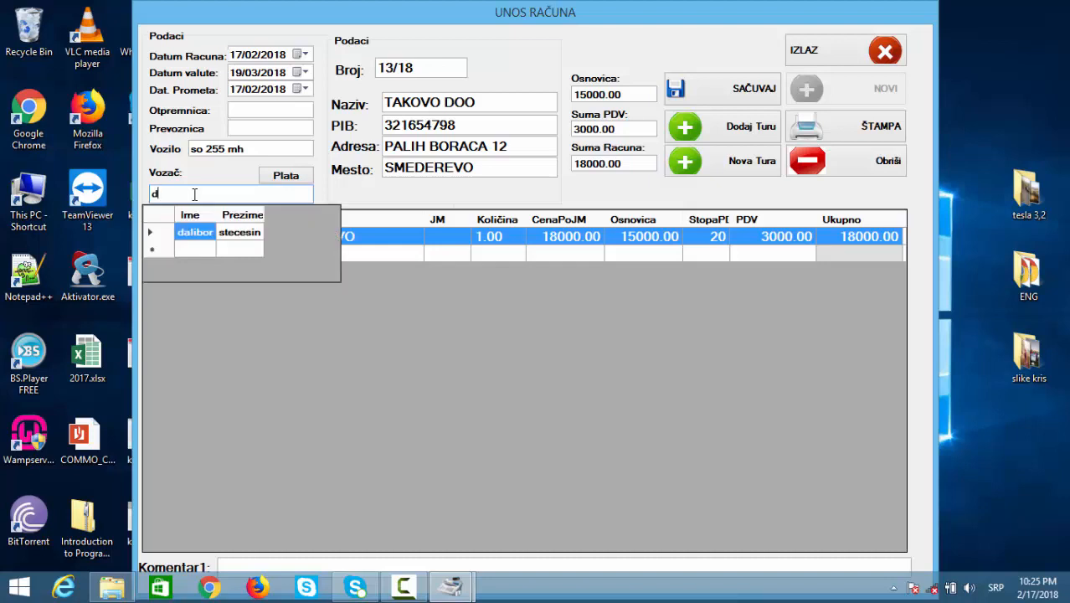
pyautogui.press('BackSpace')
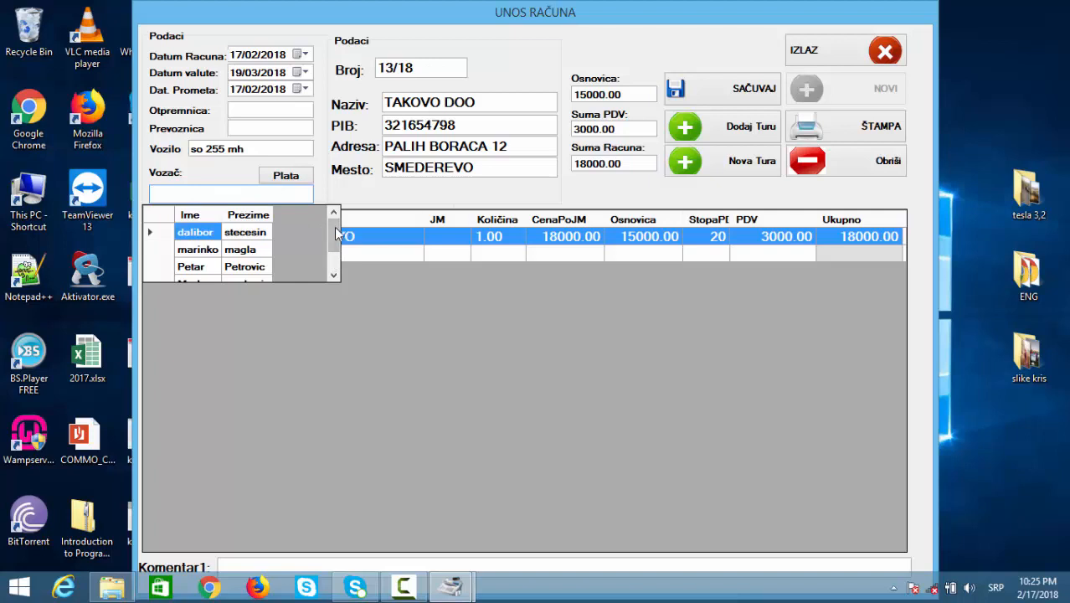
pyautogui.moveTo(330, 239)
pyautogui.mouseDown()
pyautogui.moveTo(334, 266)
pyautogui.moveTo(338, 232)
pyautogui.mouseUp()
pyautogui.click(241, 235)
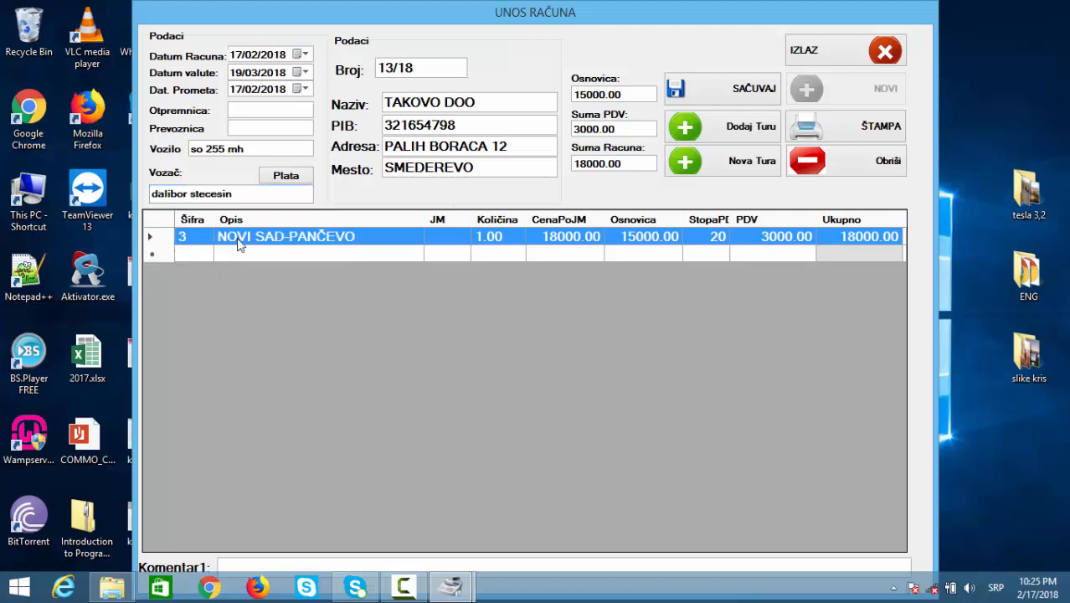
# Check the invoice's assigned driver against its total amount.
pyautogui.moveTo(249, 196); pyautogui.dragTo(156, 194)
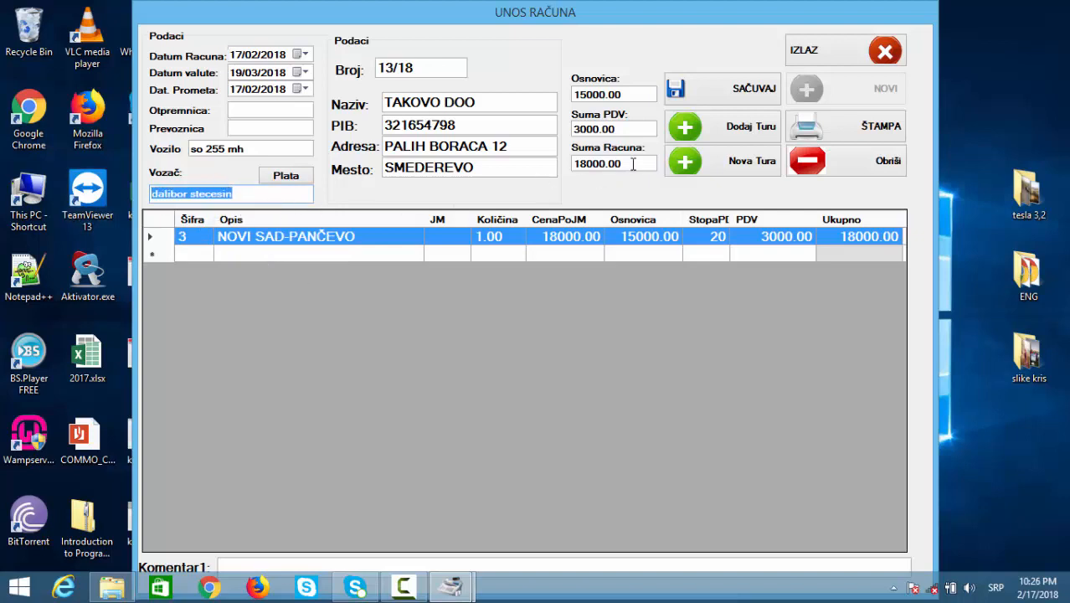
pyautogui.moveTo(633, 163); pyautogui.dragTo(537, 184)
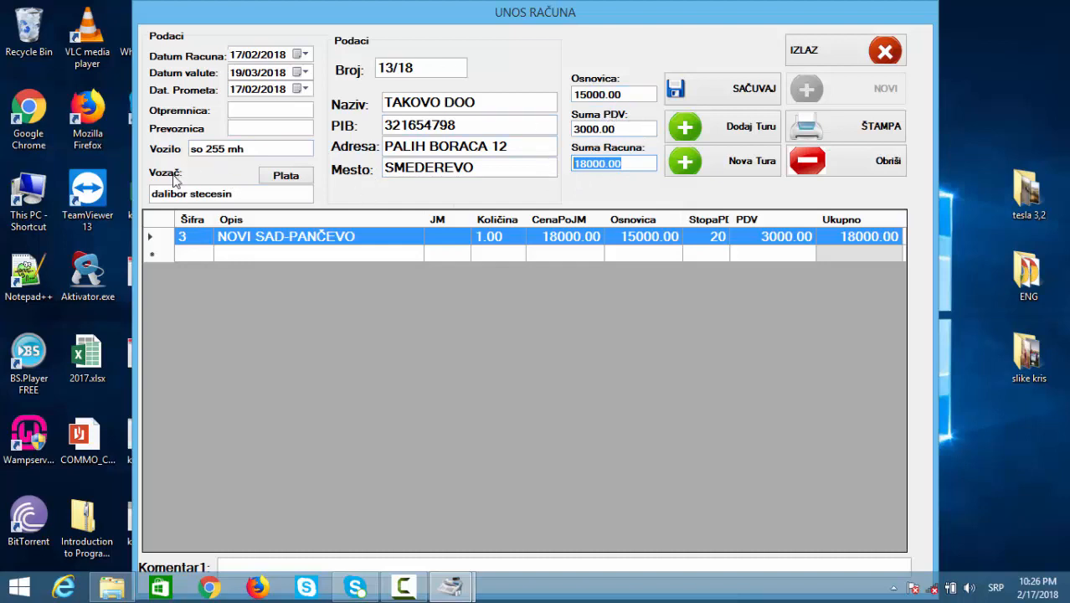
pyautogui.moveTo(242, 195); pyautogui.dragTo(149, 199)
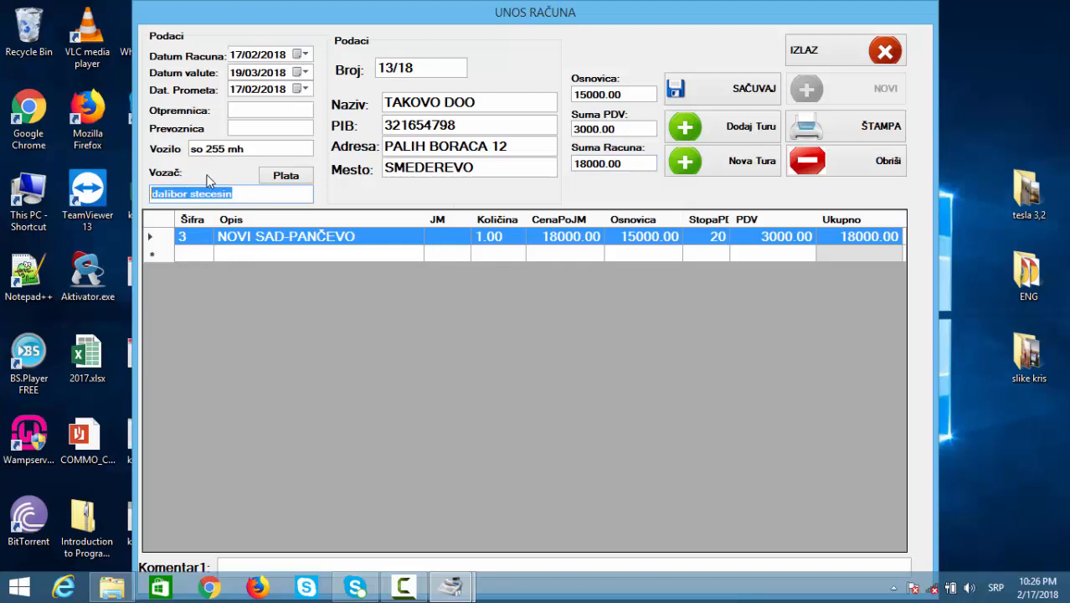
# Open the driver's pay entry for the NOVI SAD-PANČEVO tour, review its value, percentage and pay amount, and save it.
pyautogui.click(285, 177)
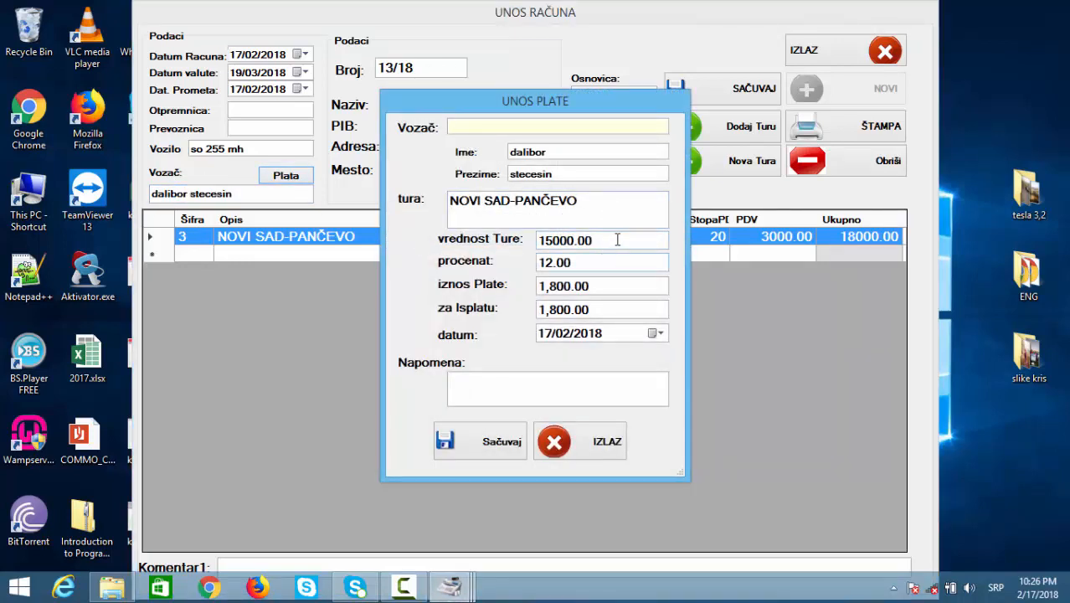
pyautogui.click(575, 244)
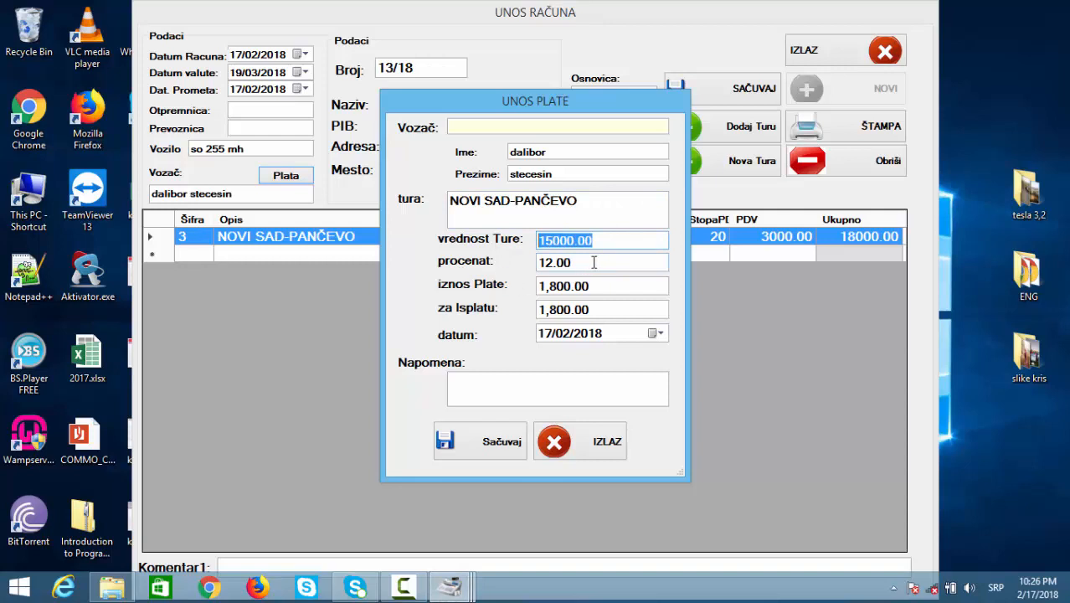
pyautogui.click(614, 289)
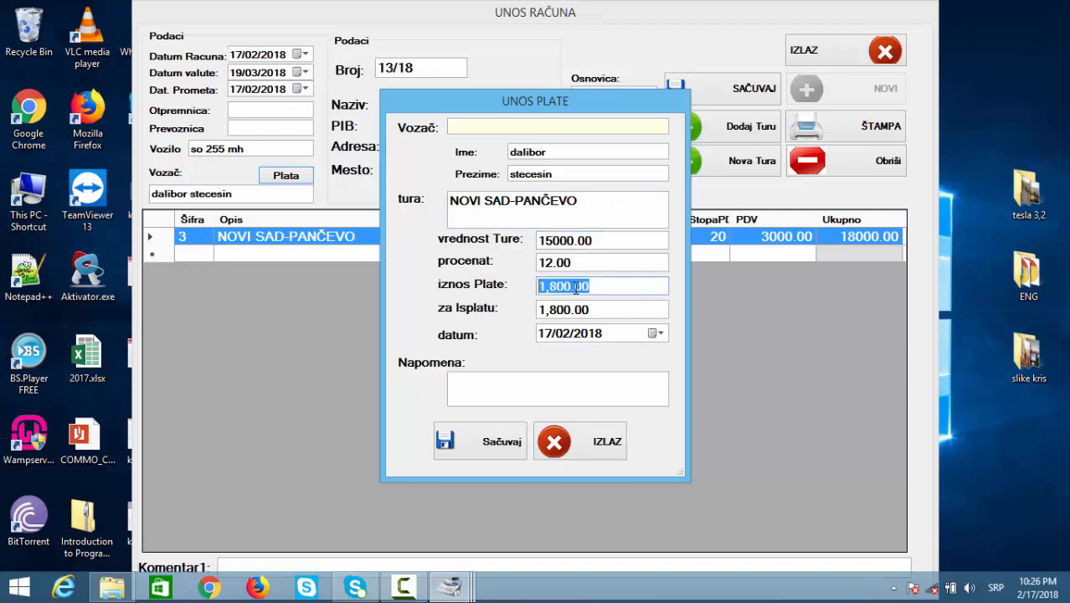
pyautogui.click(606, 288)
pyautogui.moveTo(624, 287); pyautogui.dragTo(523, 271)
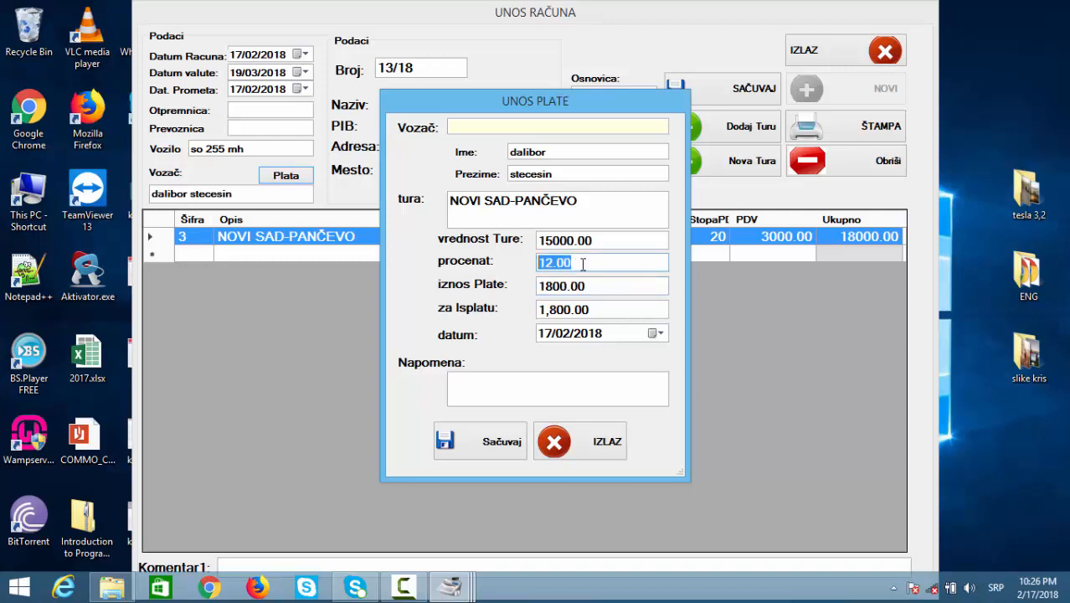
pyautogui.click(590, 262)
pyautogui.moveTo(597, 260); pyautogui.dragTo(533, 278)
pyautogui.click(594, 285)
pyautogui.doubleClick(546, 285)
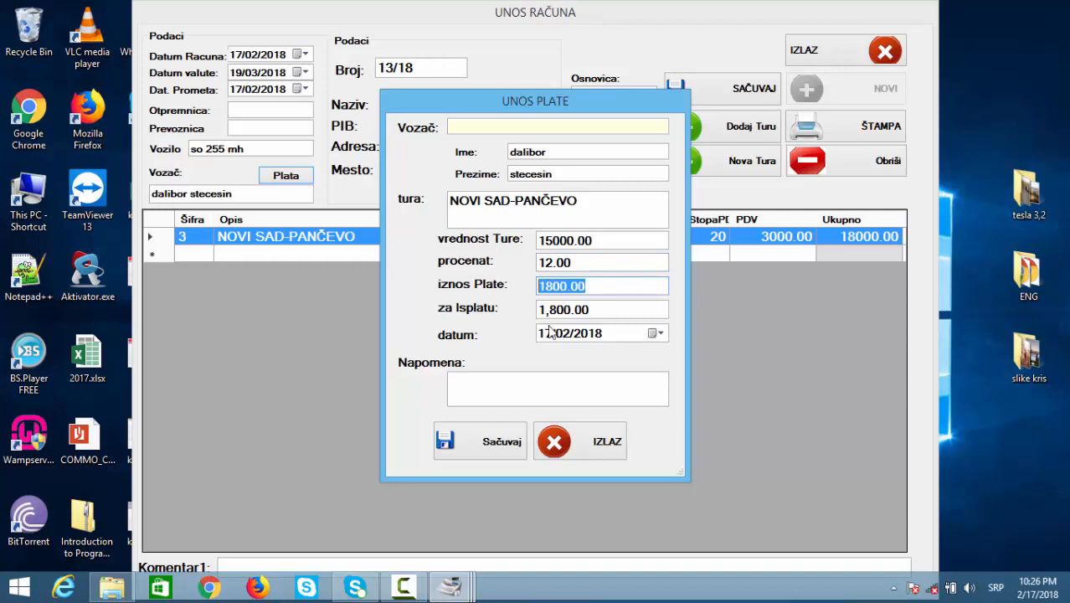
pyautogui.click(471, 448)
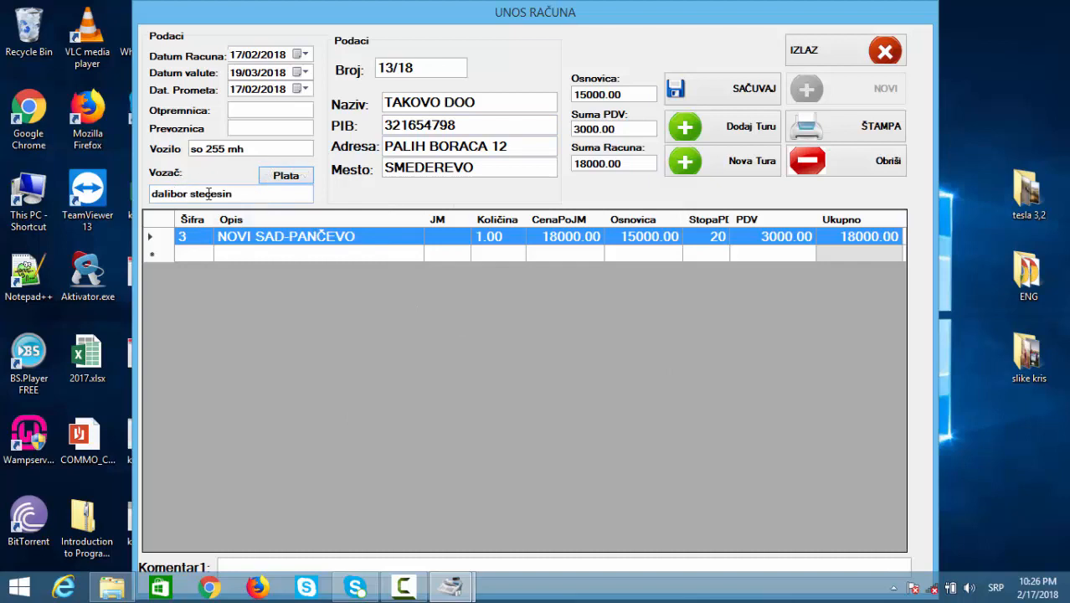
# Save the invoice for TAKOVO DOO and close the invoice entry after viewing its print preview.
pyautogui.click(740, 99)
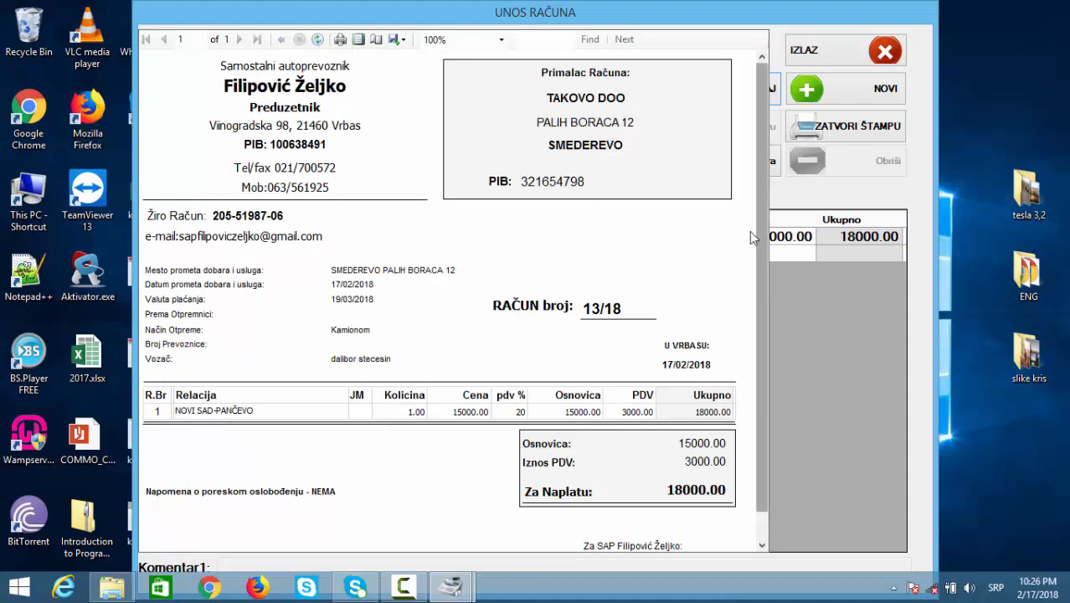
pyautogui.scroll(-1, 758, 239)
pyautogui.scroll(2, 766, 240)
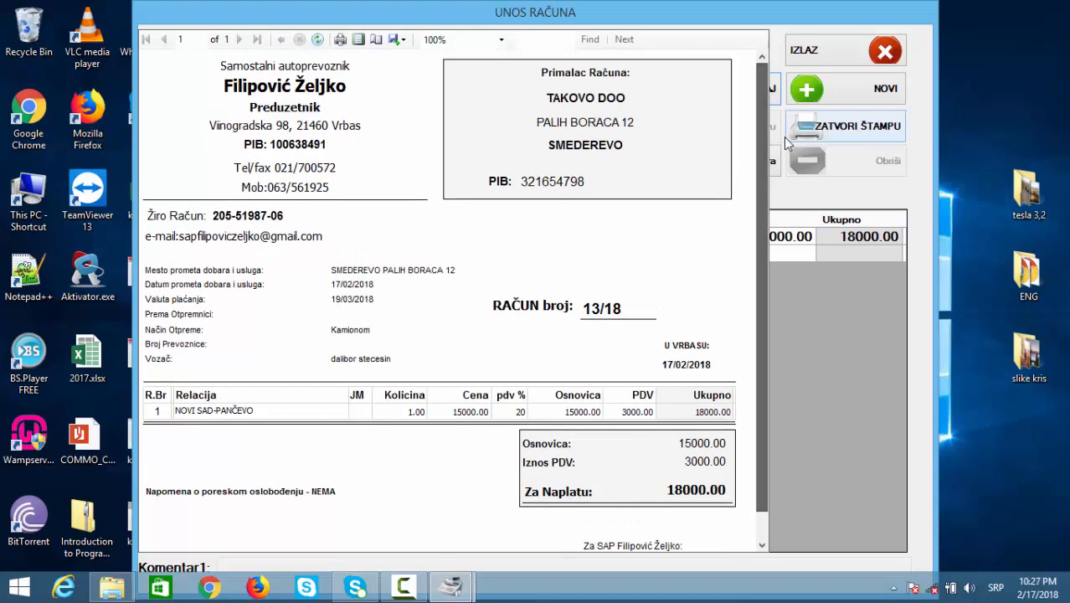
pyautogui.click(850, 48)
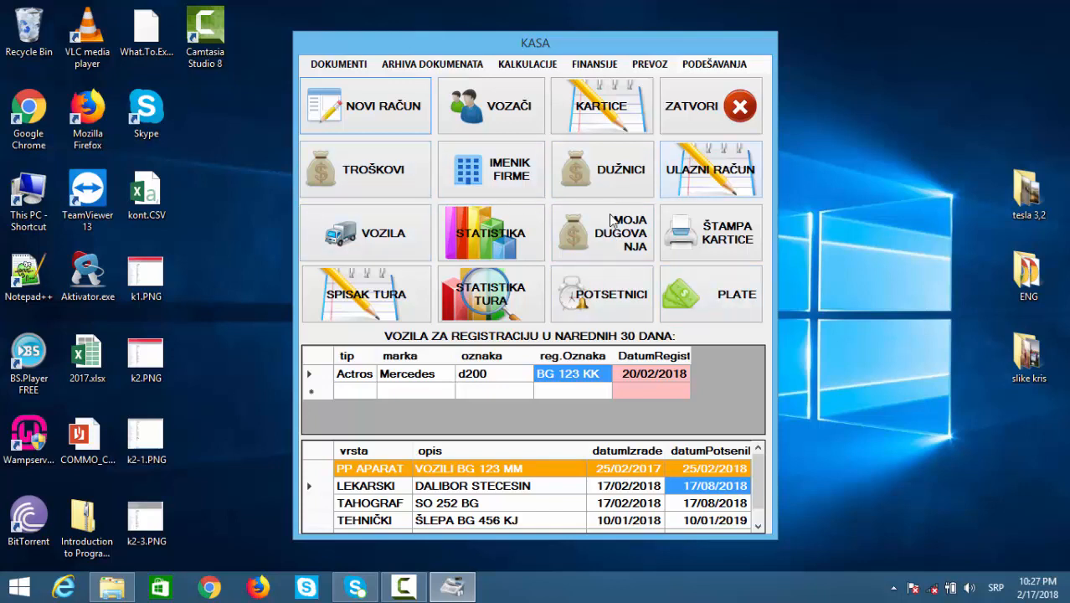
# Look over the company's own debts, then examine the partners and remaining amounts in the debtors list.
pyautogui.click(621, 245)
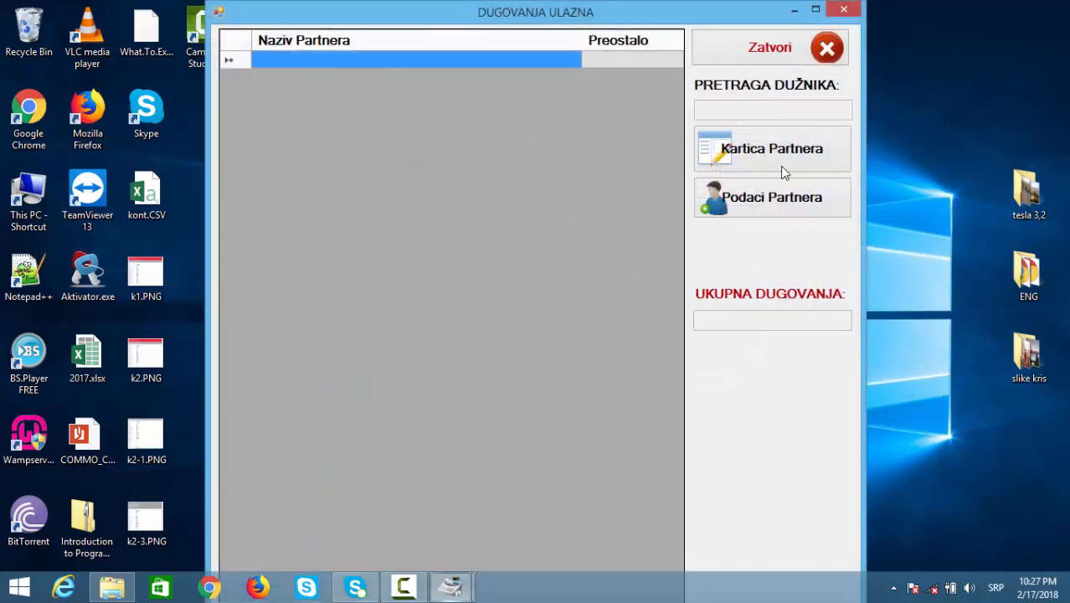
pyautogui.click(797, 52)
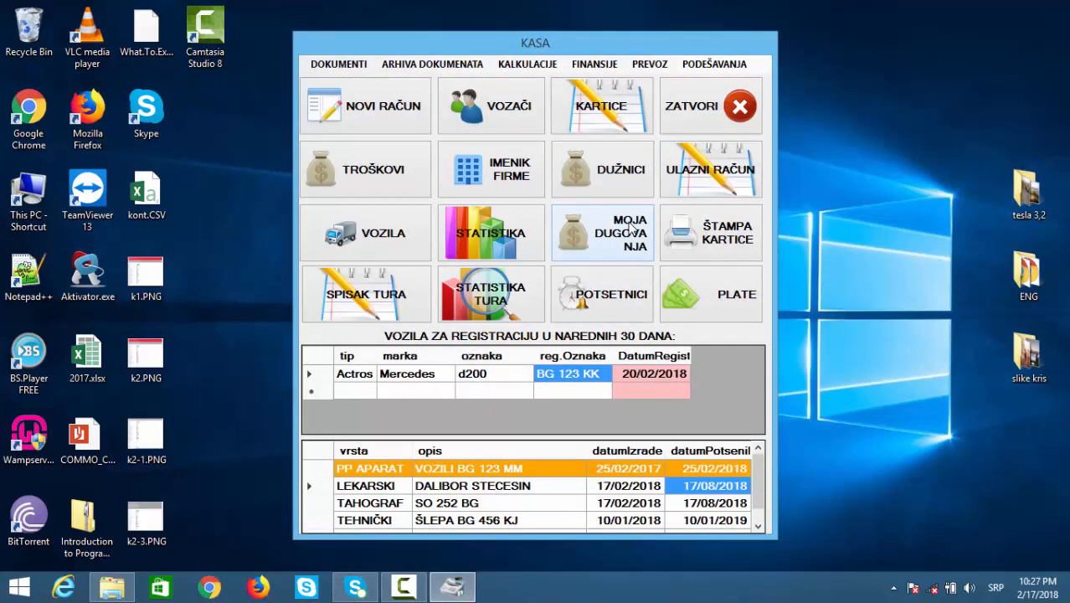
pyautogui.click(591, 170)
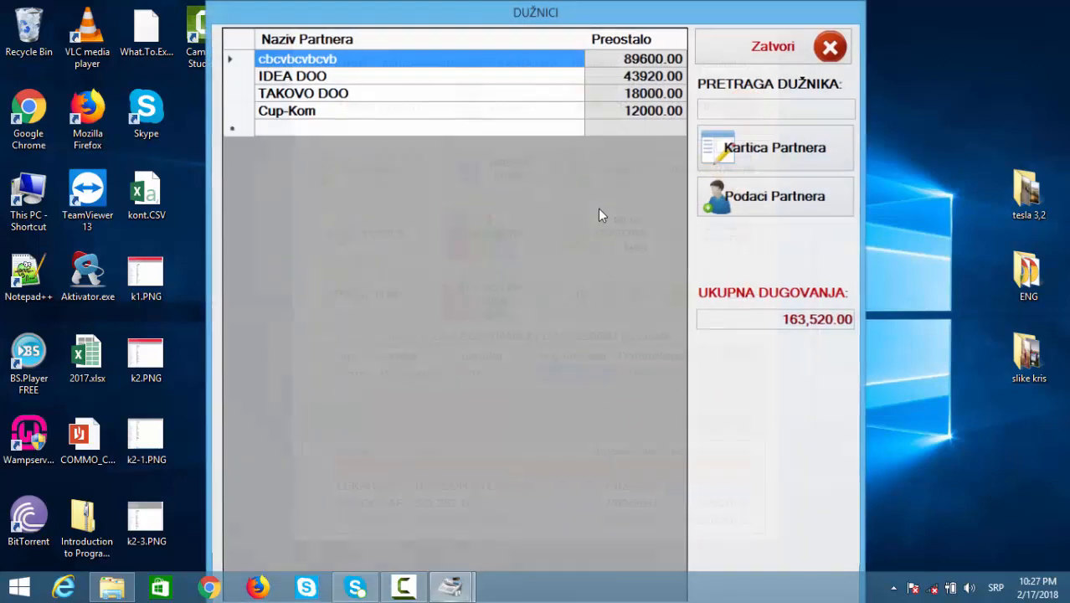
pyautogui.click(337, 80)
pyautogui.click(332, 92)
pyautogui.click(324, 110)
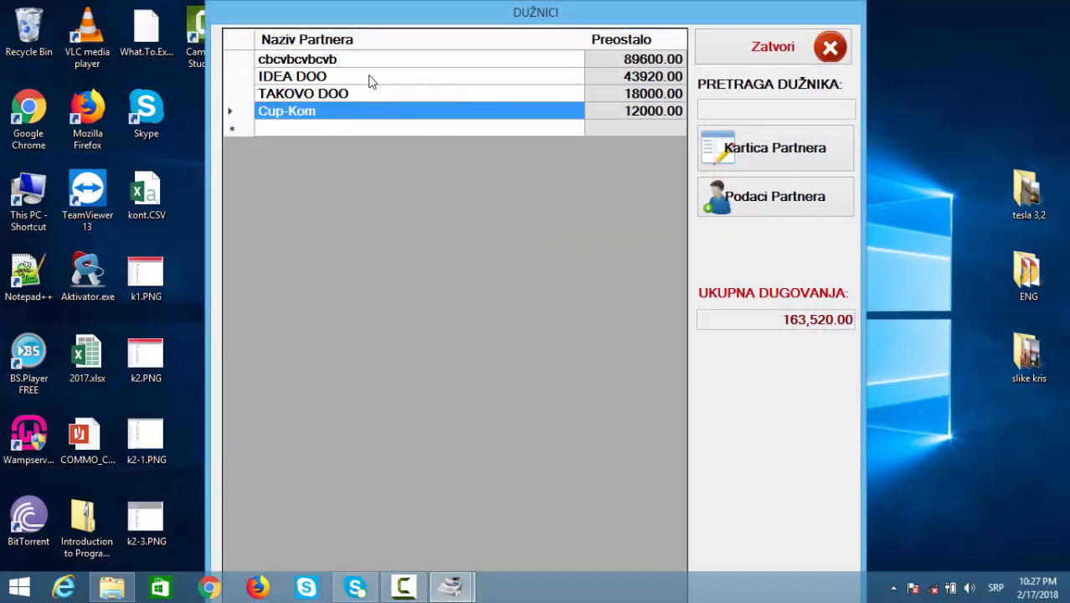
pyautogui.click(368, 79)
pyautogui.click(361, 95)
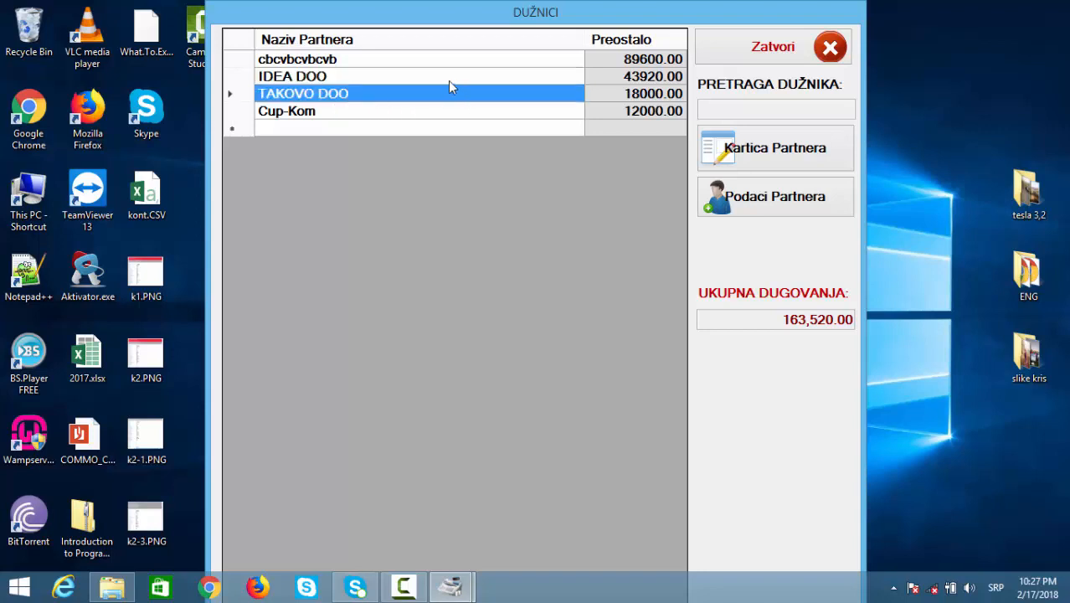
pyautogui.click(283, 75)
pyautogui.click(305, 112)
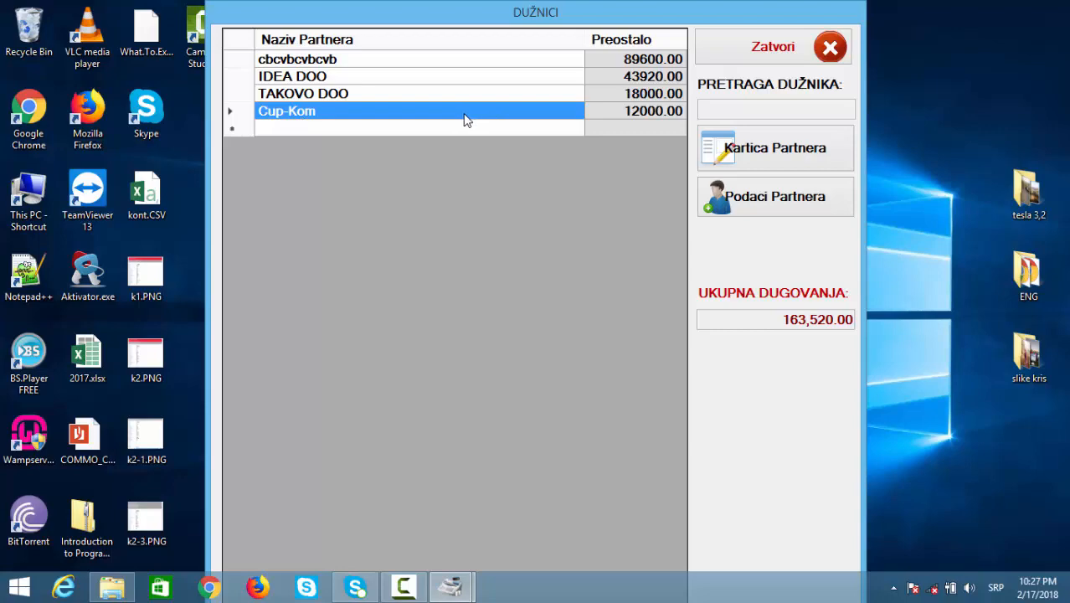
# Open the partner card of IDEA DOO from the debtors list and review its outstanding invoices.
pyautogui.click(300, 76)
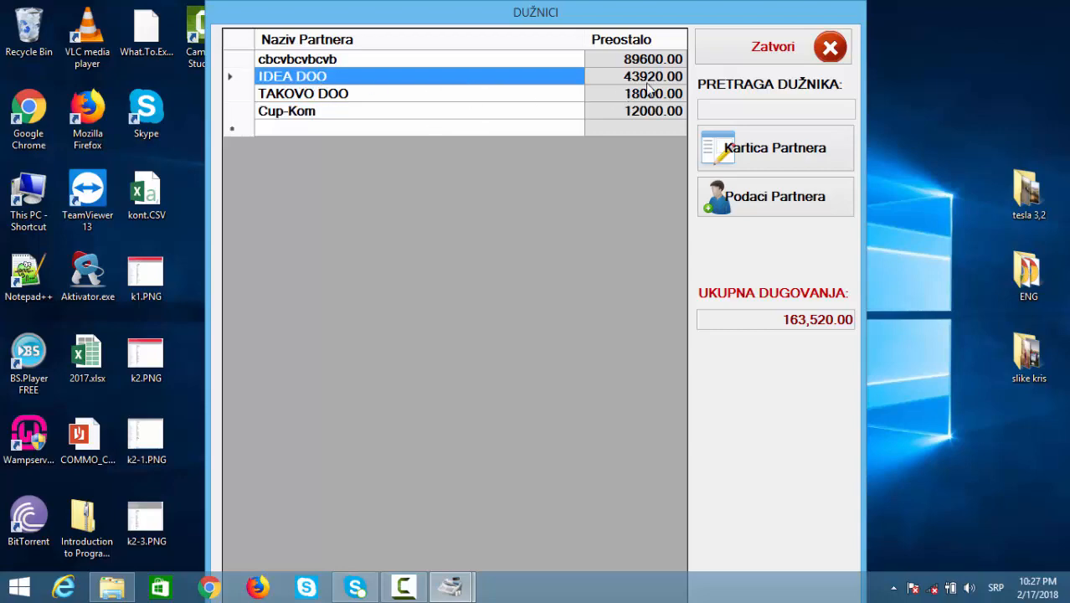
pyautogui.click(751, 157)
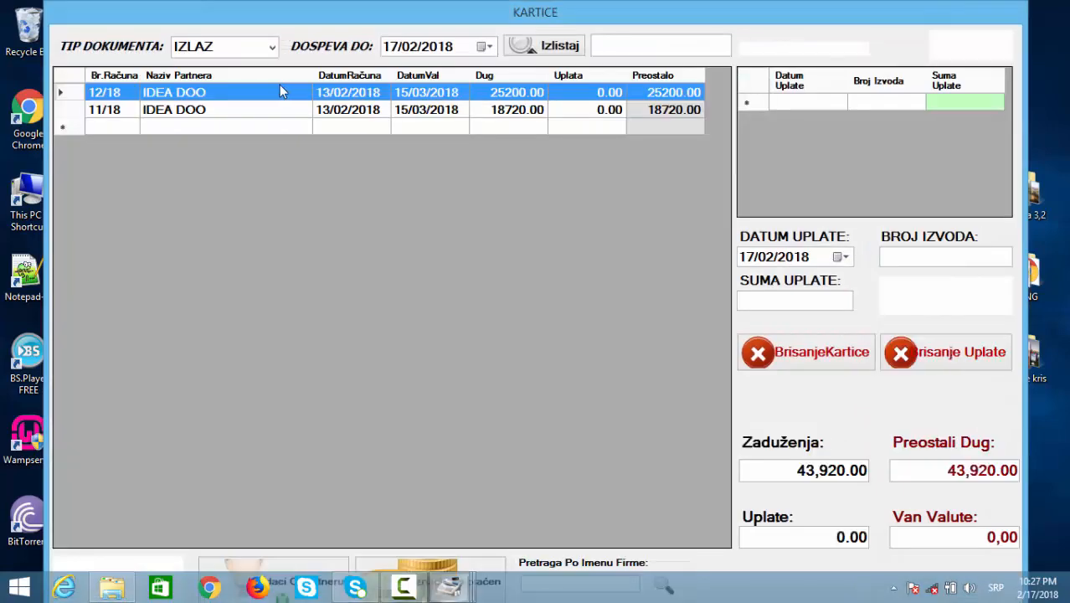
pyautogui.click(239, 113)
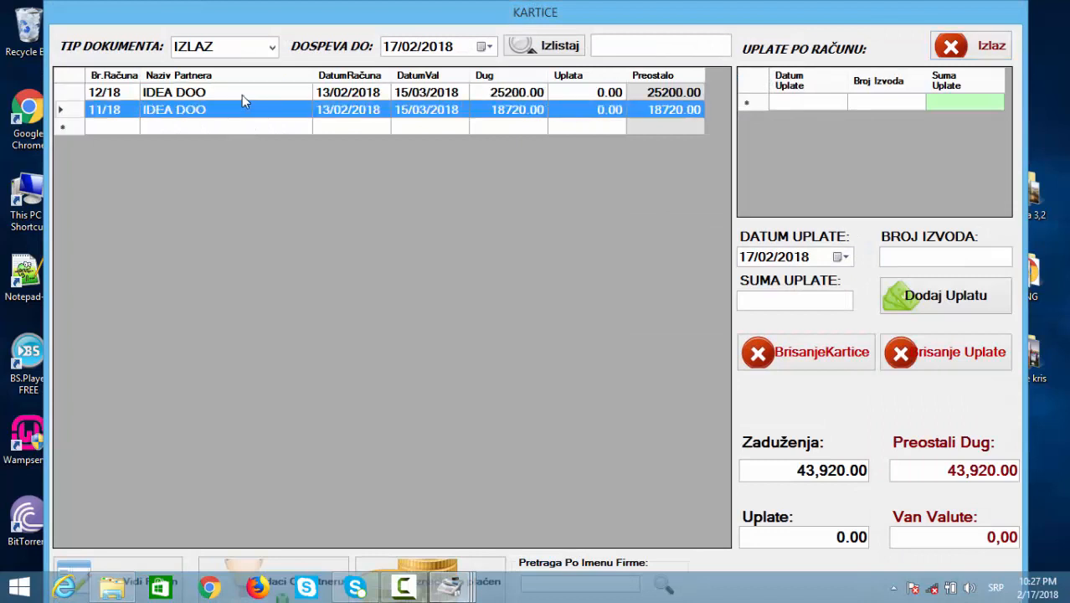
pyautogui.click(242, 95)
pyautogui.click(230, 115)
pyautogui.click(240, 96)
pyautogui.click(240, 109)
# Add a payment of 10000 with statement number 123 to IDEA DOO's invoice 12/18.
pyautogui.click(496, 95)
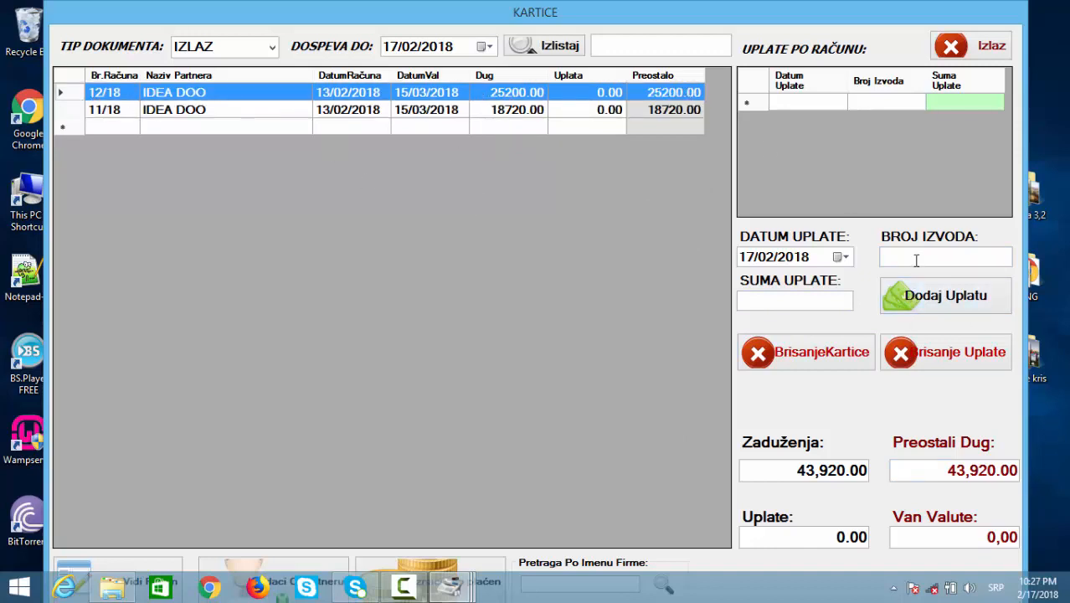
pyautogui.write('123')
pyautogui.click(788, 305)
pyautogui.write('10000')
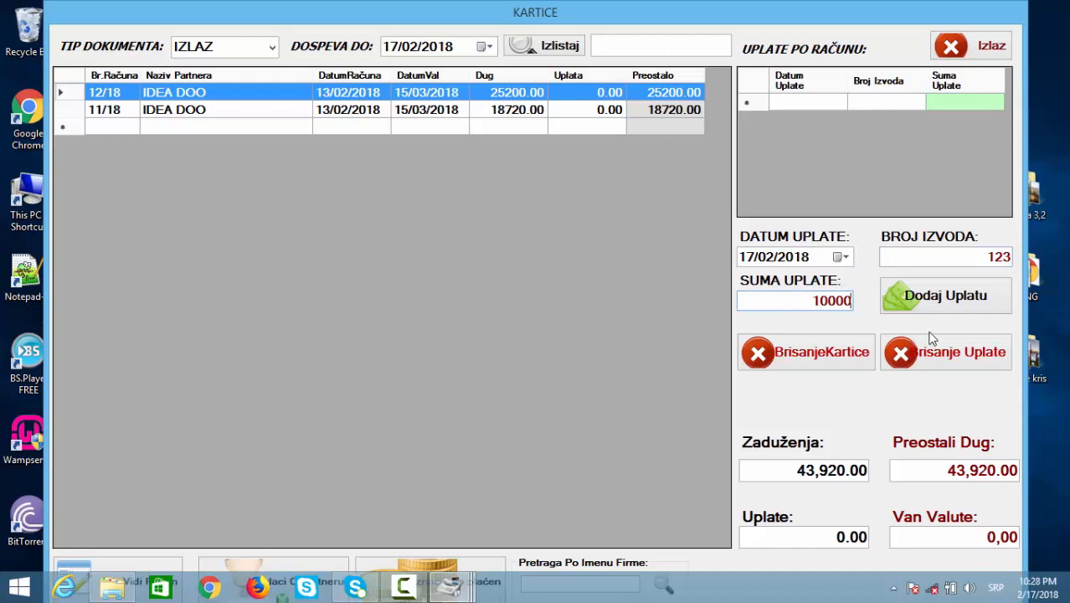
pyautogui.click(975, 302)
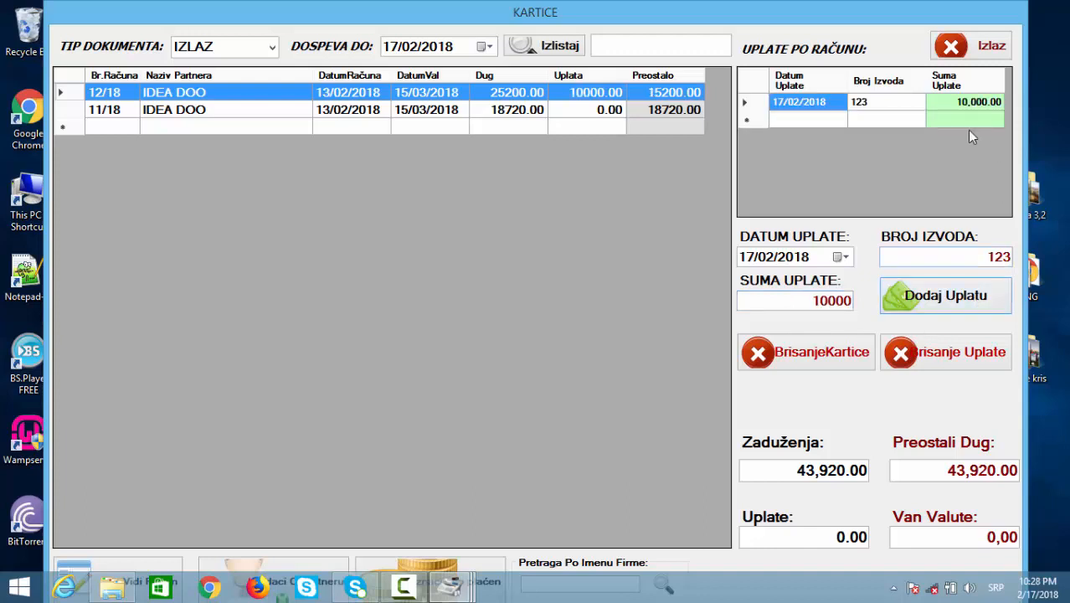
# Check the recorded payments of both IDEA DOO invoices, and close the partner card and the debtors list.
pyautogui.click(628, 110)
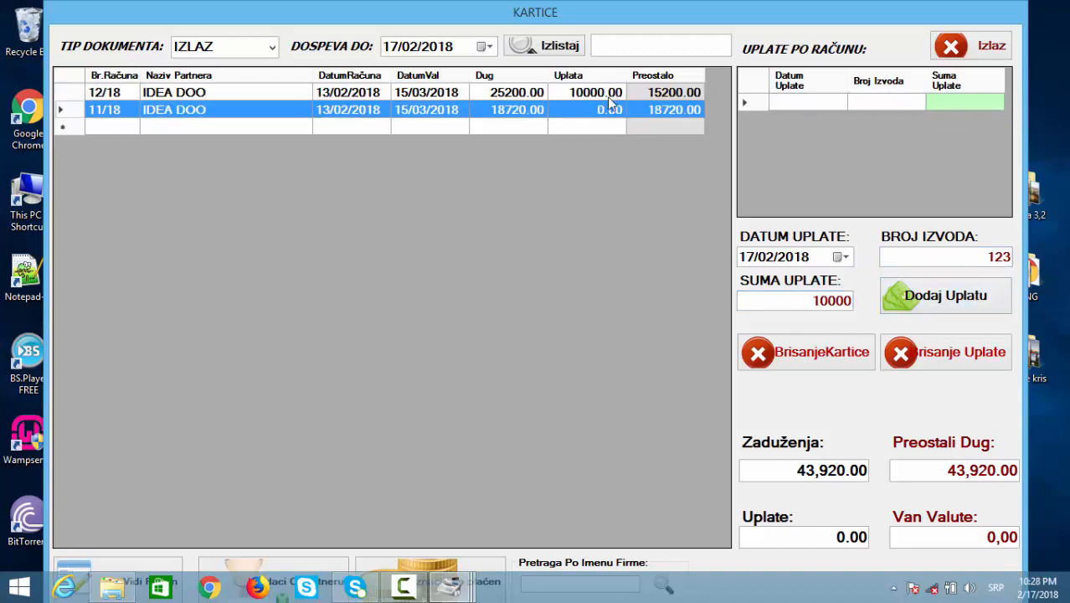
pyautogui.click(608, 97)
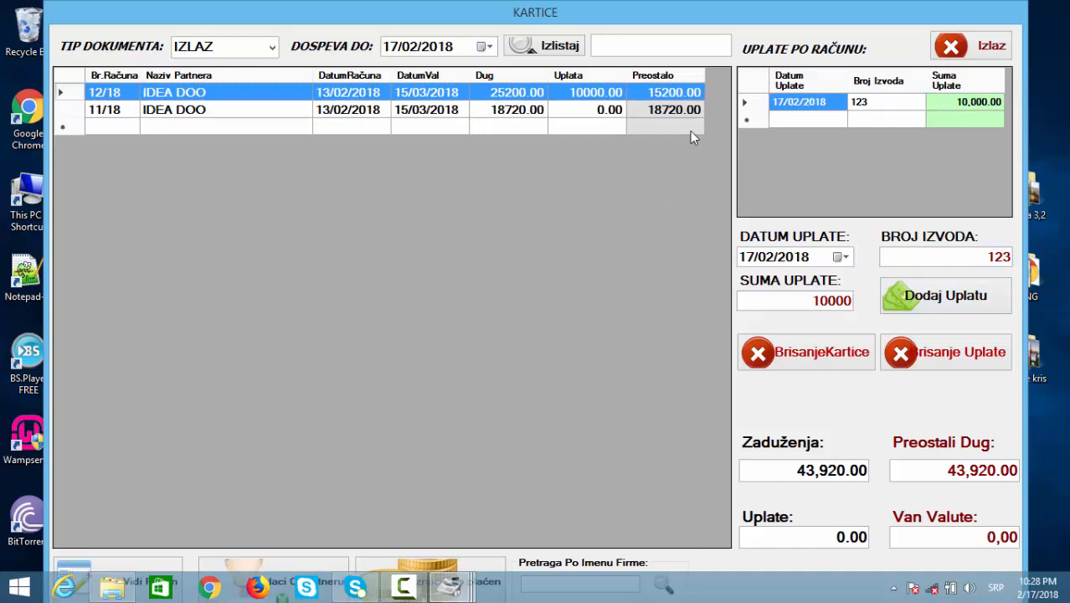
pyautogui.click(941, 106)
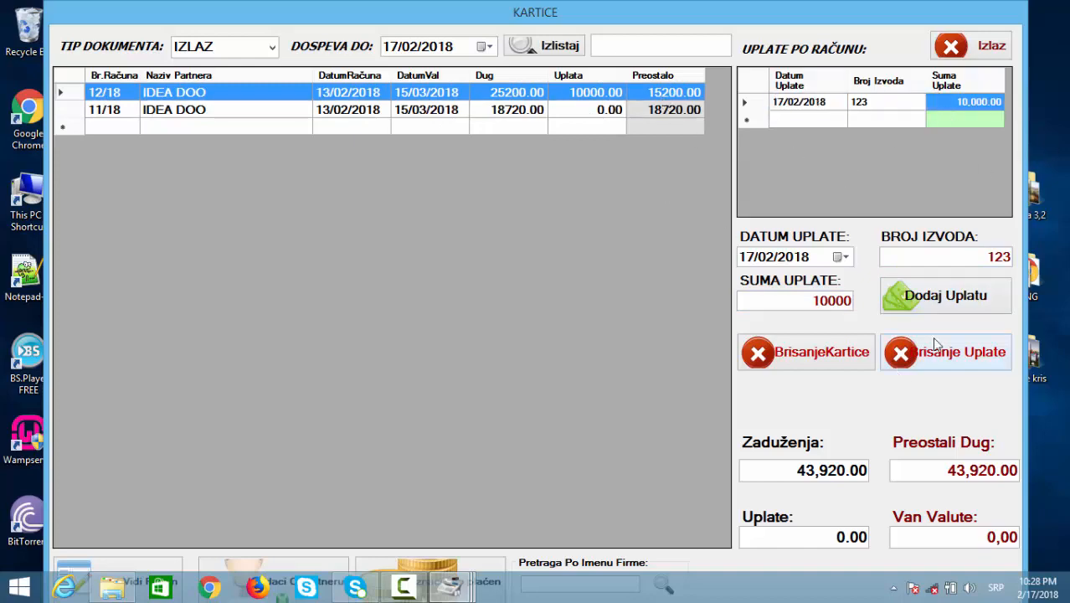
pyautogui.click(977, 51)
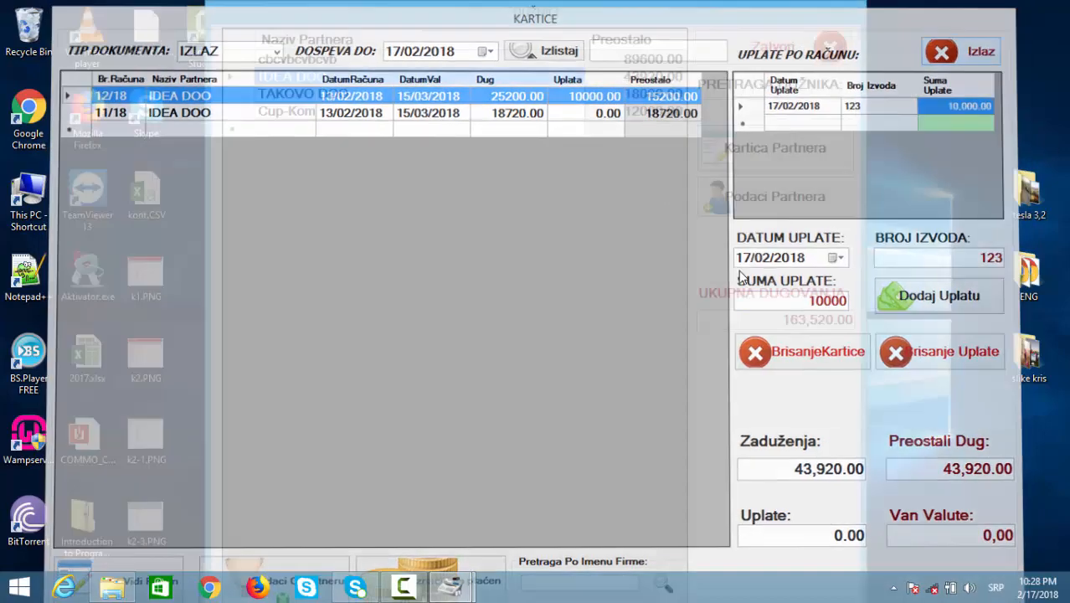
pyautogui.click(789, 53)
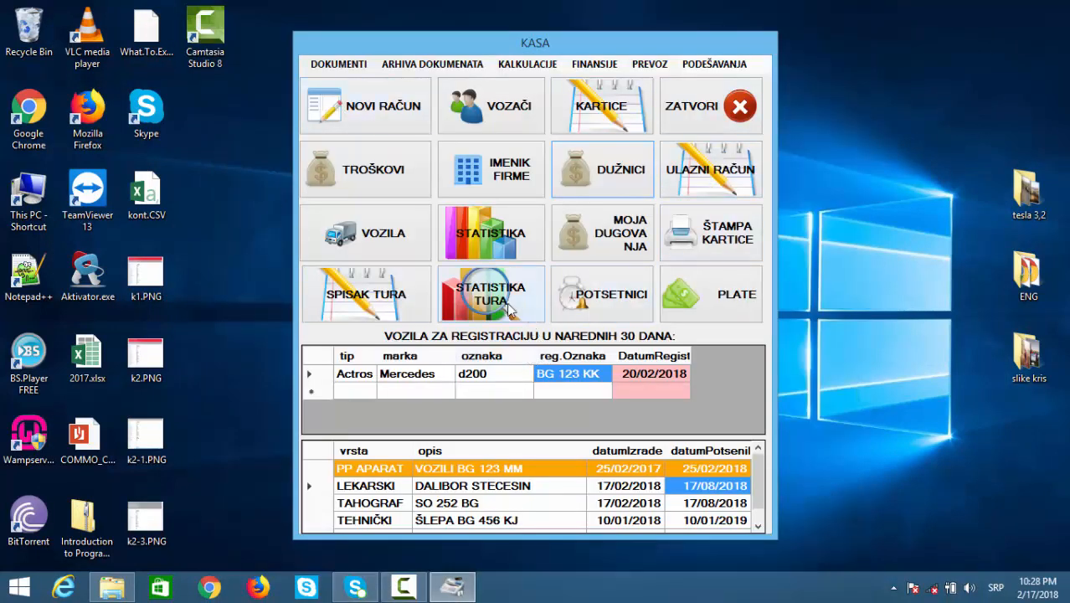
# Enter and save an incoming invoice from TAKOVO DOO with number 123 and a debt of 15000, and close the entry form.
pyautogui.click(712, 186)
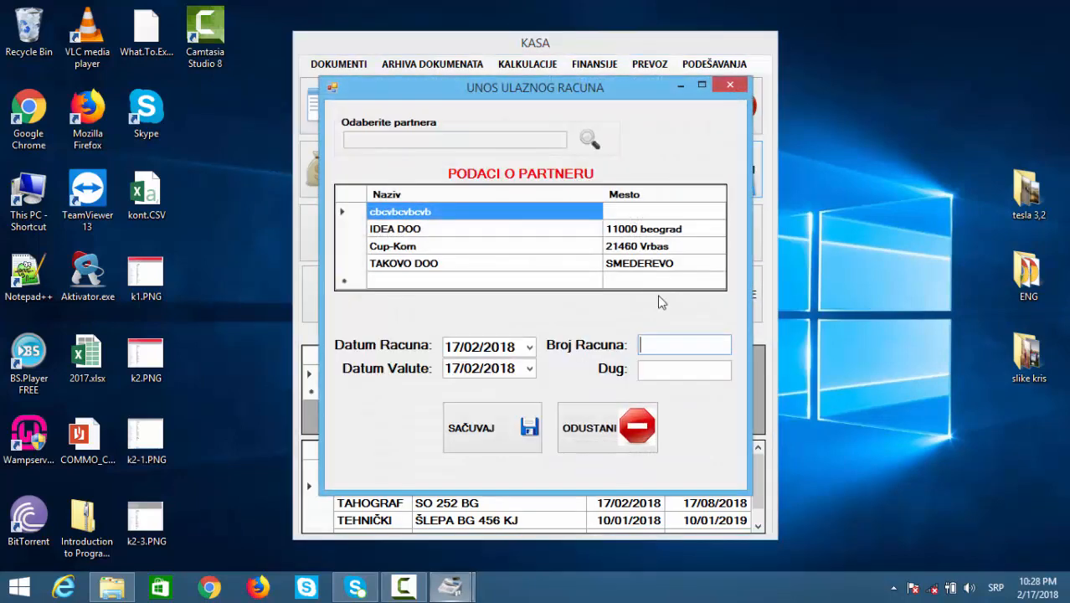
pyautogui.doubleClick(416, 263)
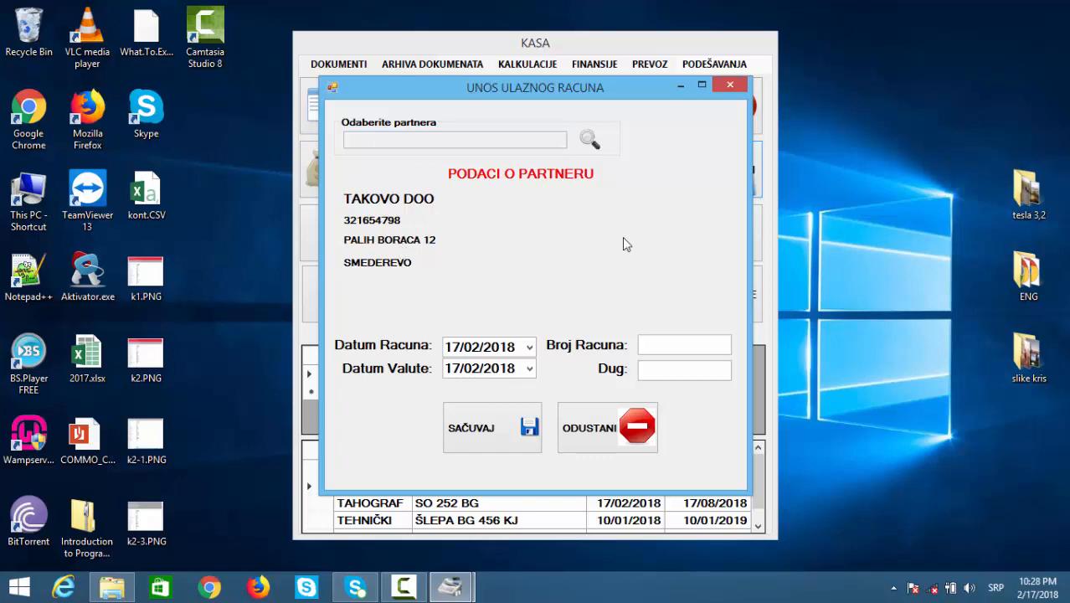
pyautogui.click(468, 352)
pyautogui.click(472, 370)
pyautogui.click(693, 345)
pyautogui.write('123')
pyautogui.click(678, 370)
pyautogui.write('15000')
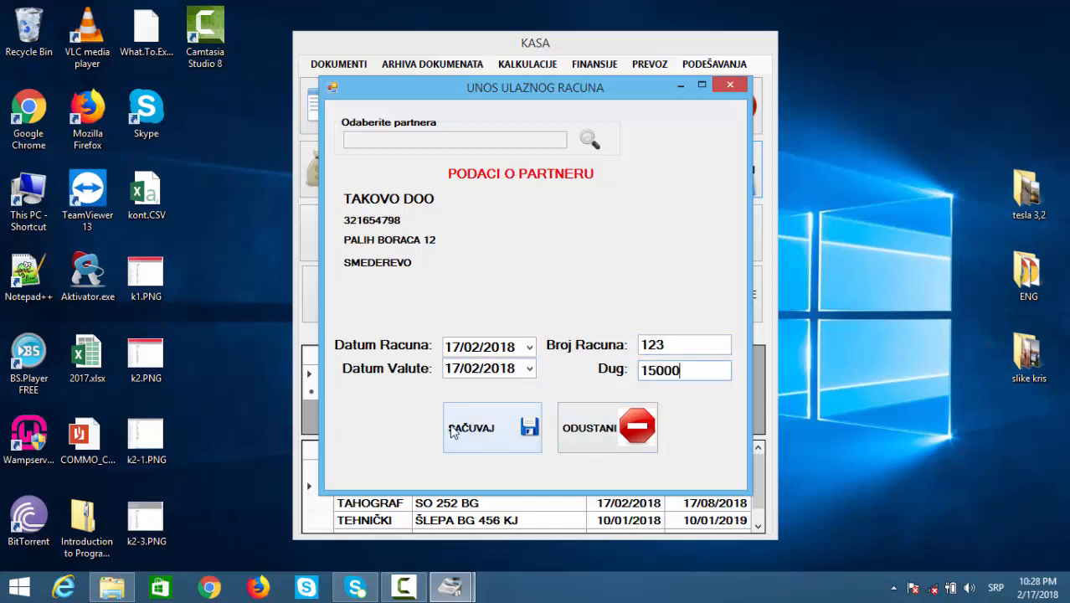
pyautogui.click(500, 429)
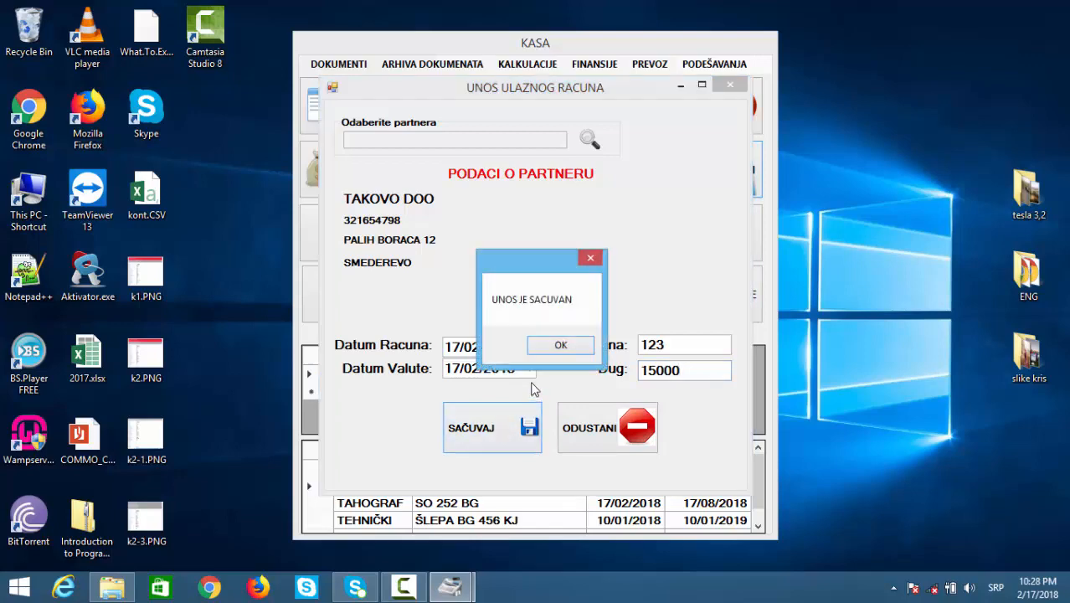
pyautogui.click(559, 345)
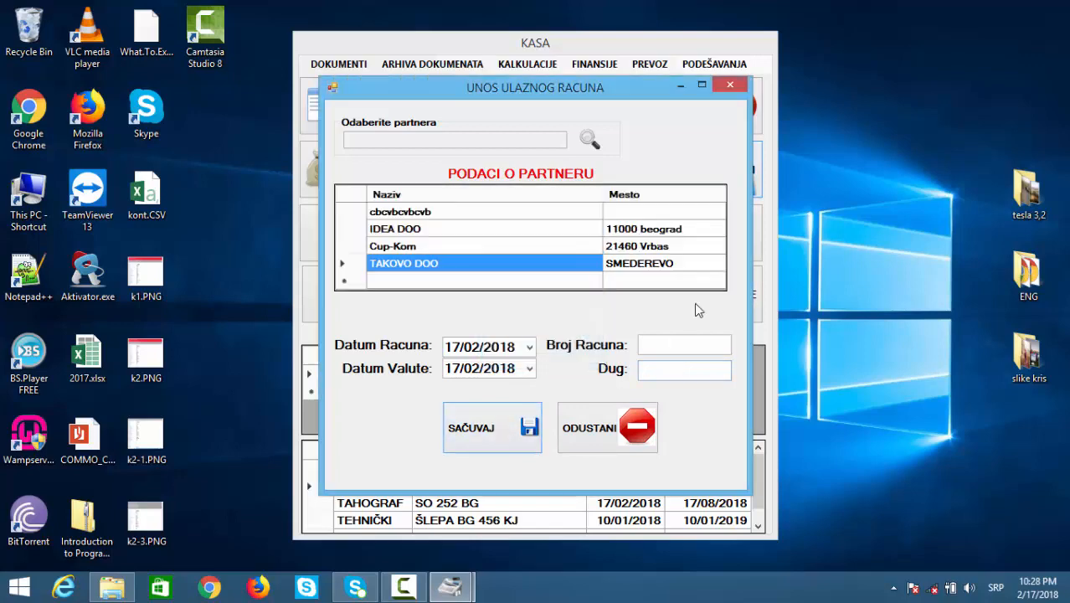
pyautogui.click(614, 427)
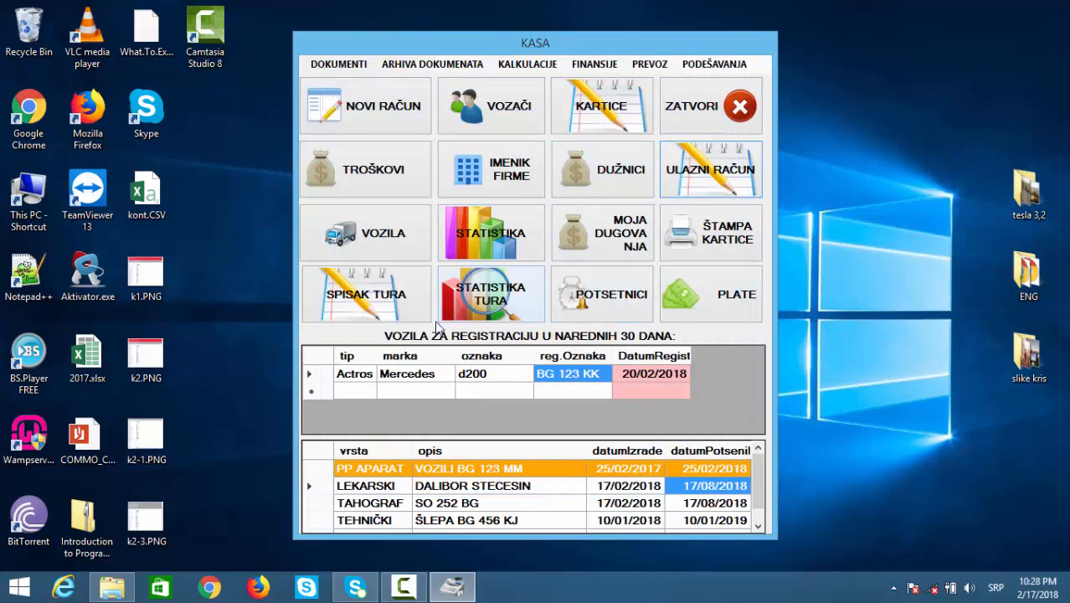
# Check TAKOVO DOO in the list of the company's own debts and open its partner card.
pyautogui.click(634, 241)
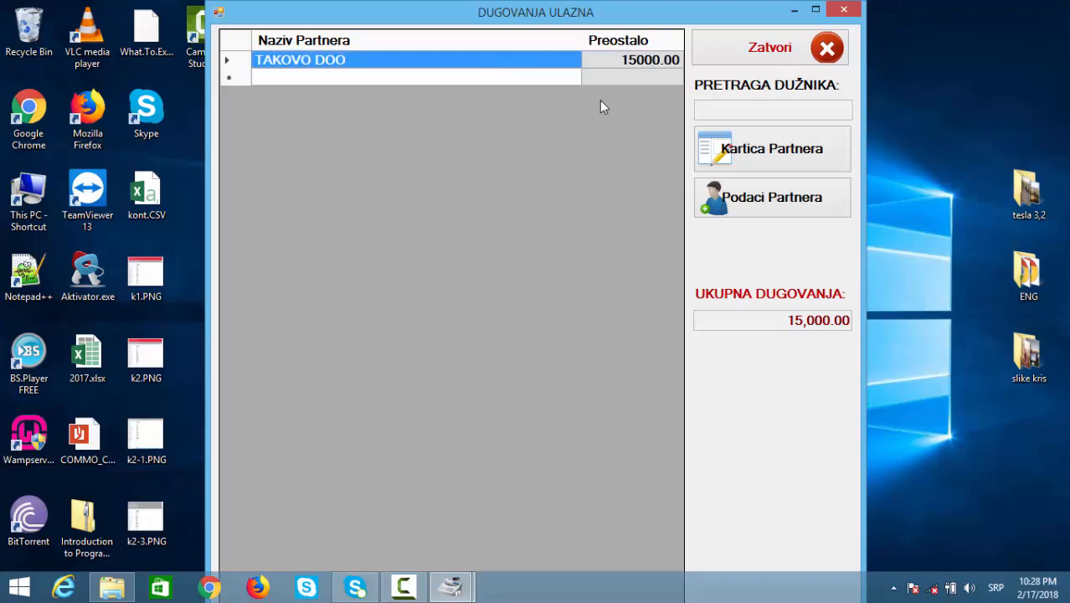
pyautogui.click(622, 63)
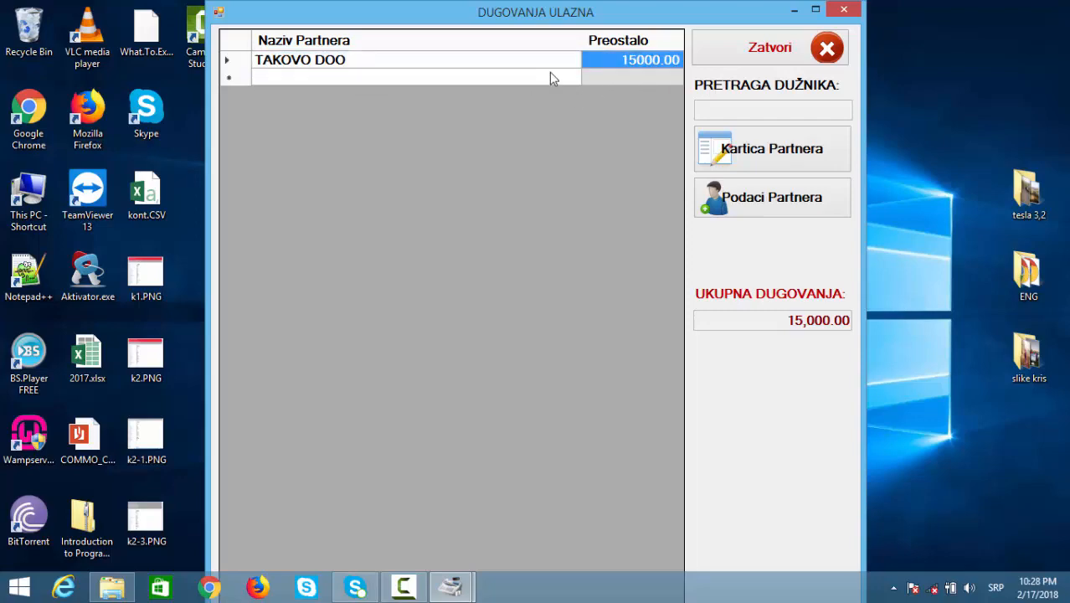
pyautogui.click(516, 64)
pyautogui.click(748, 151)
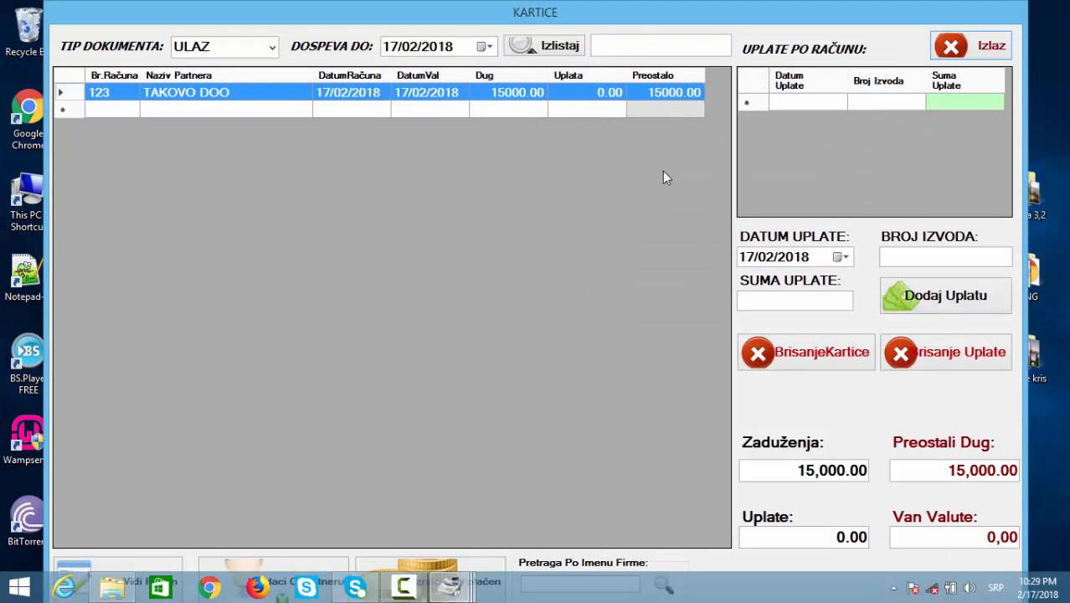
# Add a payment of 10000 with statement number 1 to TAKOVO DOO's invoice 123, and close the card and the debts list.
pyautogui.click(897, 259)
pyautogui.write('1')
pyautogui.click(803, 298)
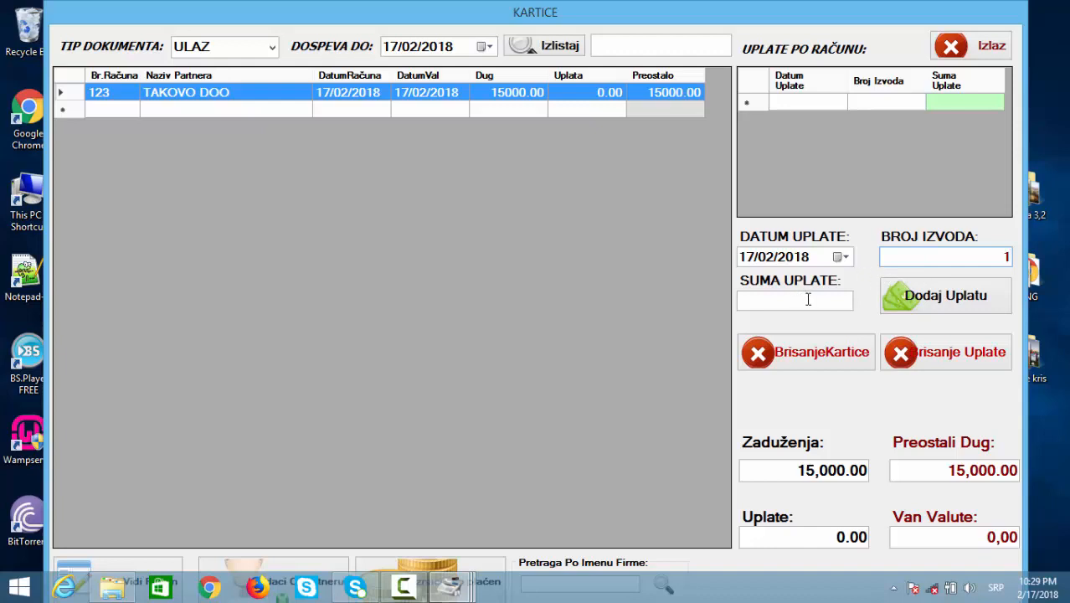
pyautogui.write('1')
pyautogui.write('0000')
pyautogui.click(957, 300)
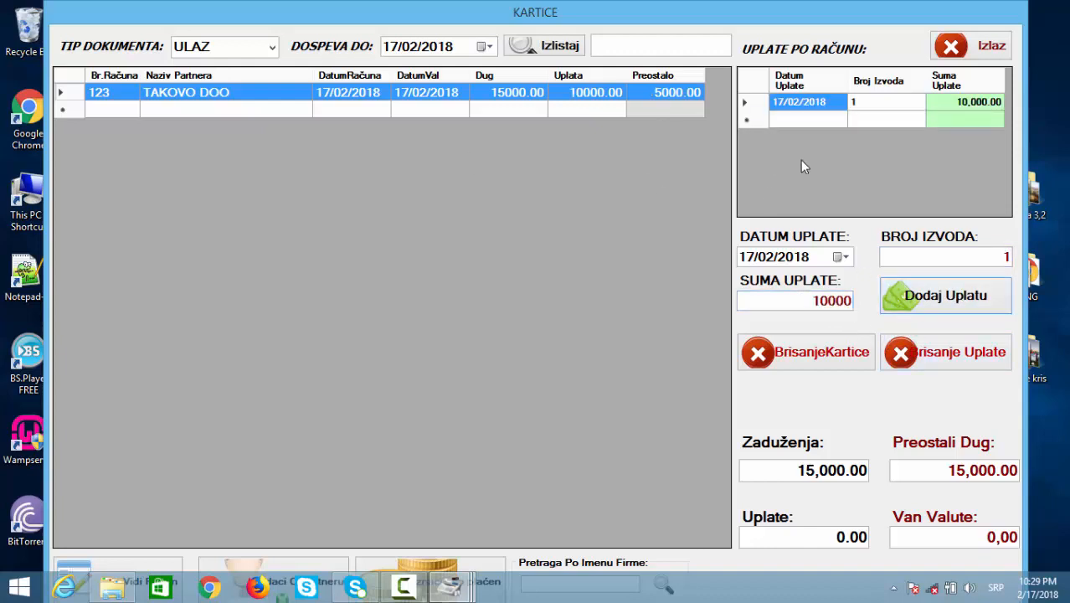
pyautogui.click(869, 109)
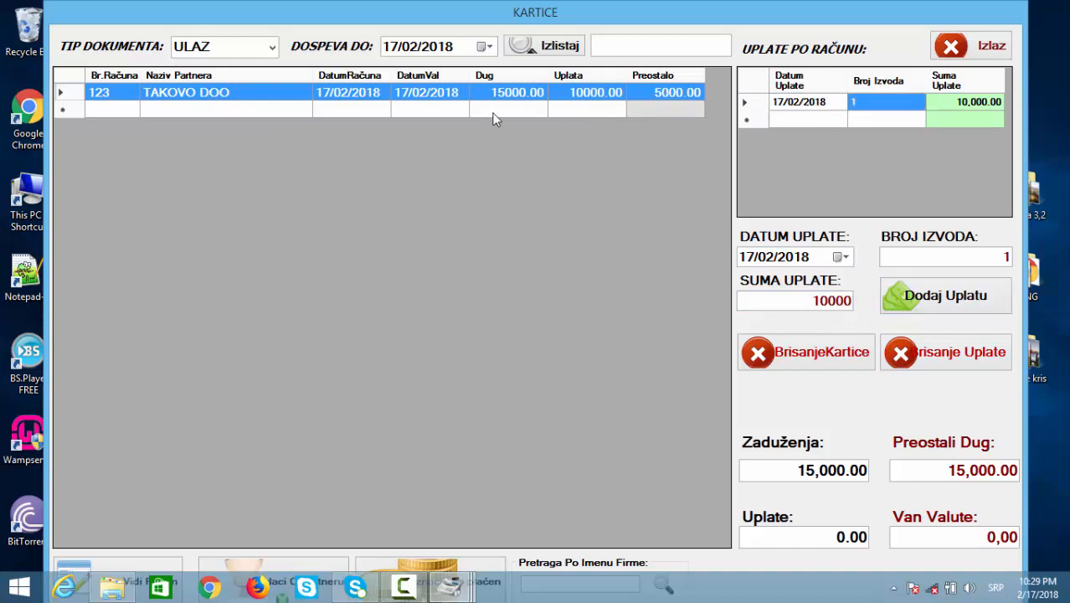
pyautogui.click(955, 52)
pyautogui.click(771, 55)
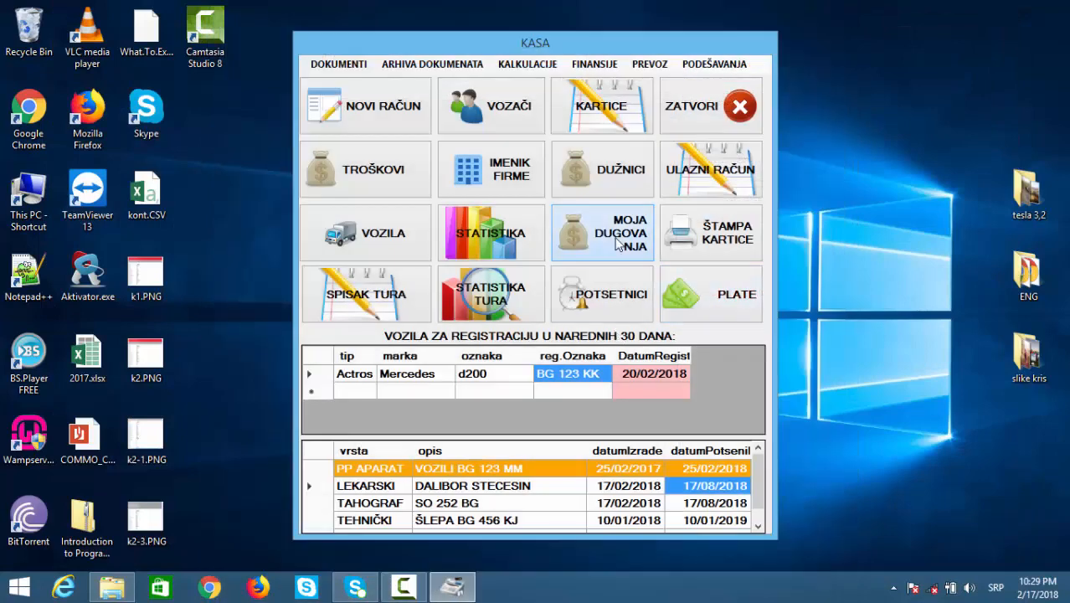
# Reopen the company's own debts and check the remaining amount owed to TAKOVO DOO.
pyautogui.click(613, 238)
pyautogui.click(650, 62)
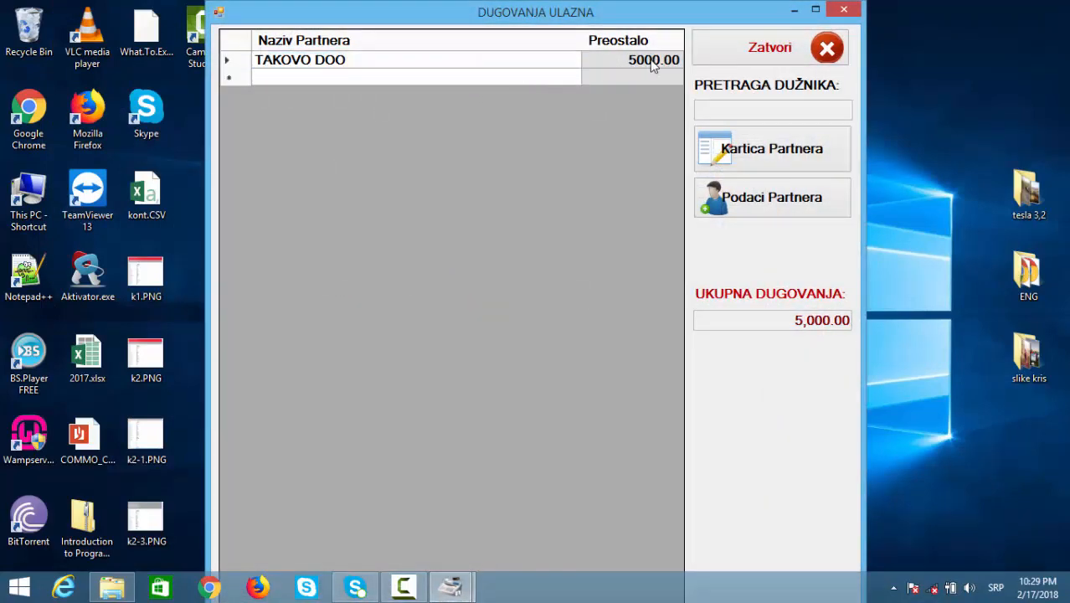
pyautogui.click(440, 63)
pyautogui.click(633, 64)
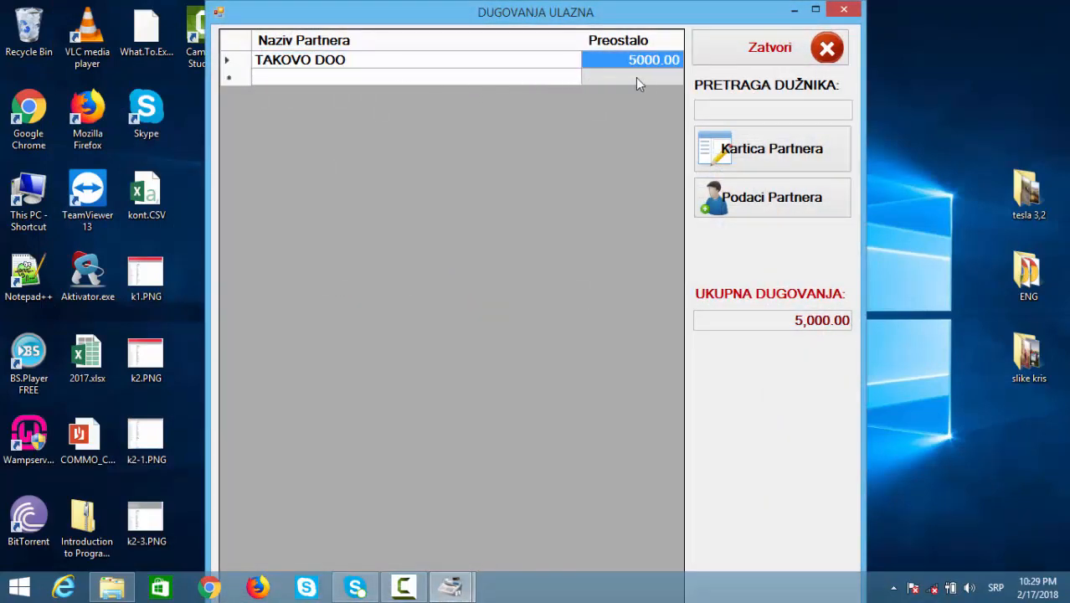
# Review the date, statement number and amount of the payment on TAKOVO DOO's card, and close the card and the debts list.
pyautogui.click(824, 141)
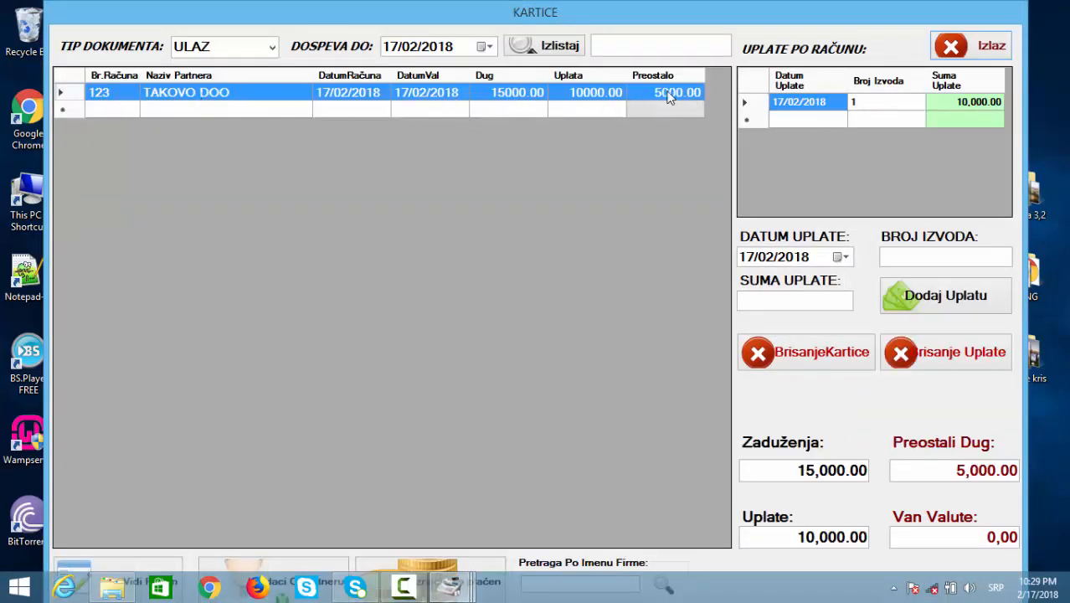
pyautogui.click(877, 105)
pyautogui.click(947, 104)
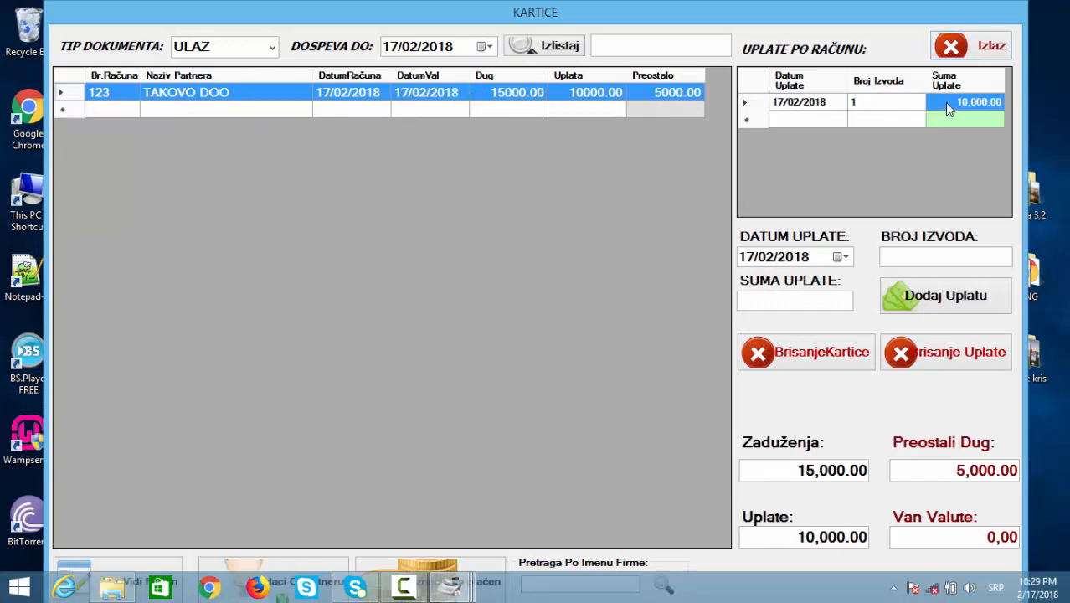
pyautogui.click(813, 104)
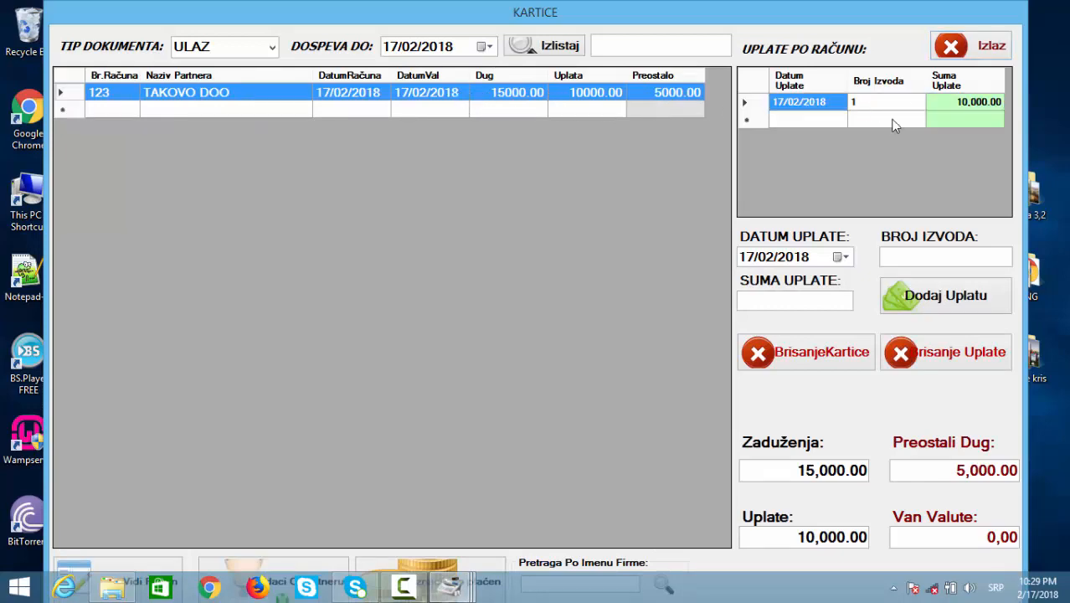
pyautogui.click(981, 47)
pyautogui.click(777, 59)
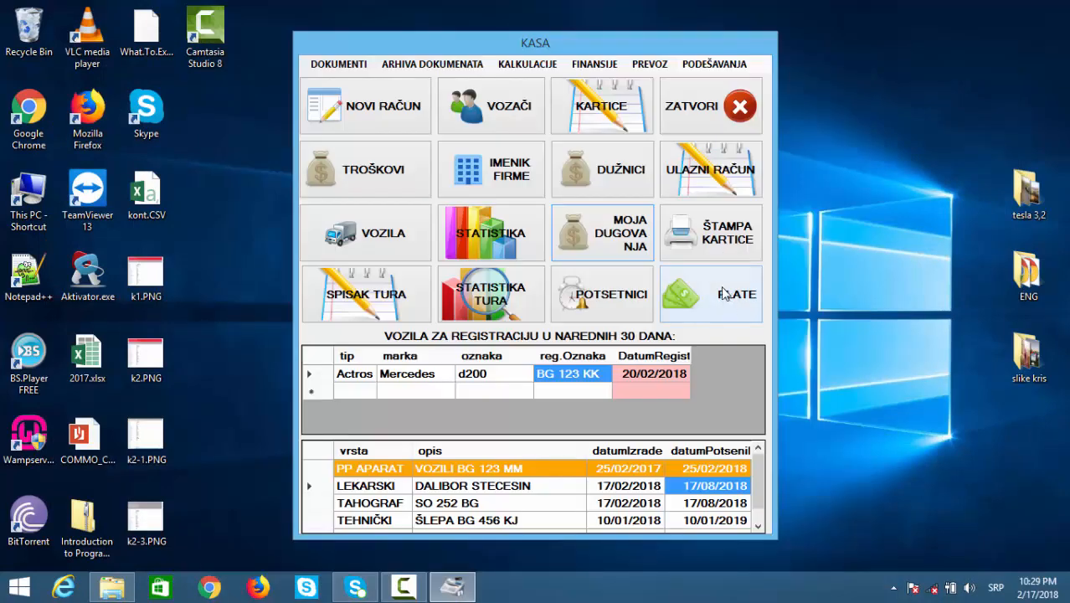
# List the ULAZ financial statistics for the single partner TAKOVO DOO from 01/02/2018 to 17/02/2018 and examine the period value.
pyautogui.click(505, 265)
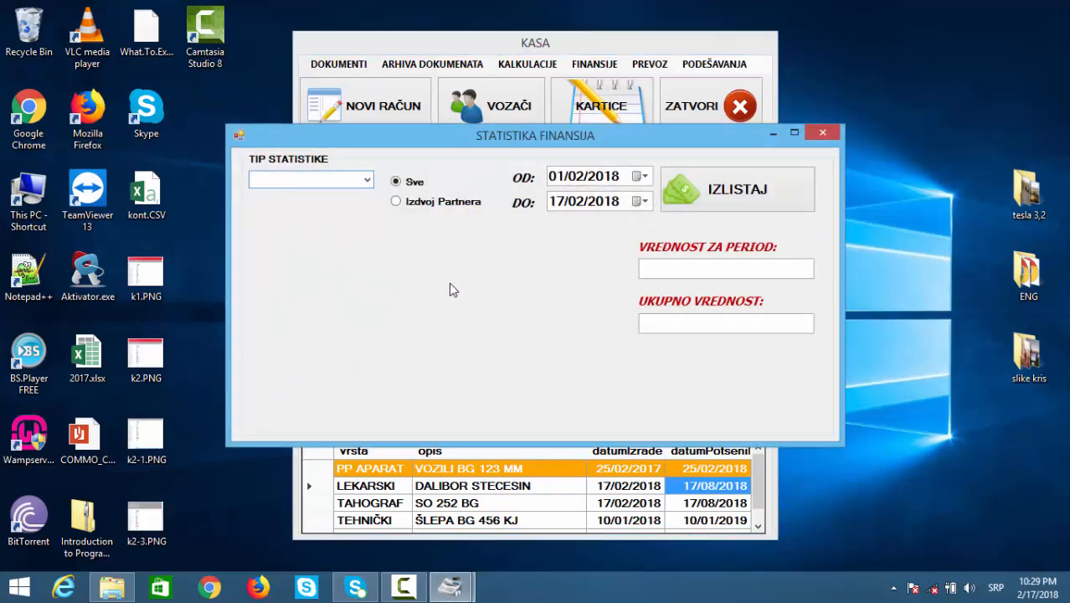
pyautogui.click(366, 179)
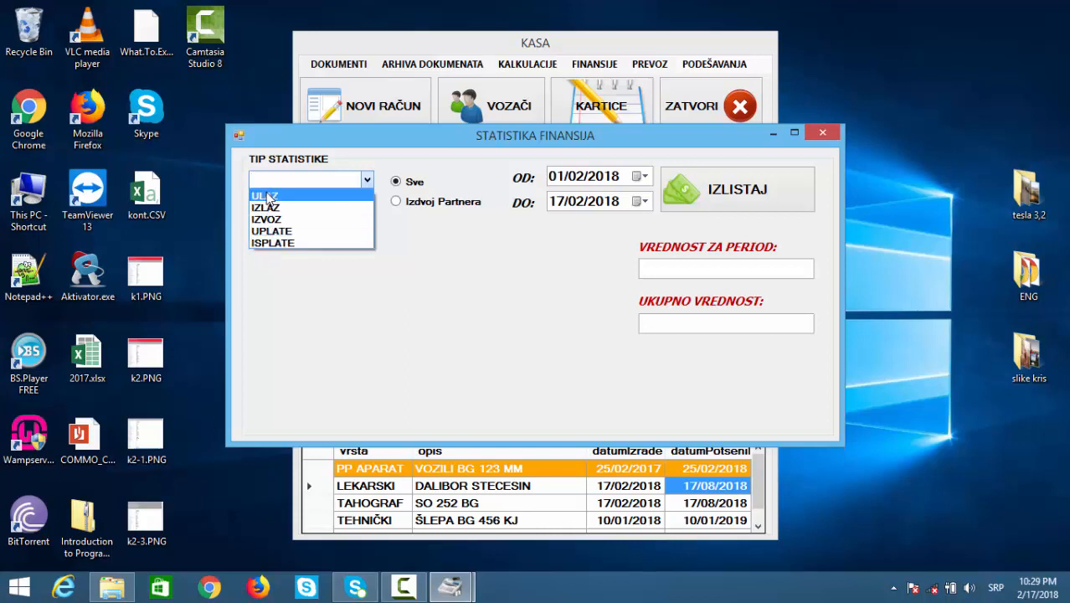
pyautogui.click(266, 197)
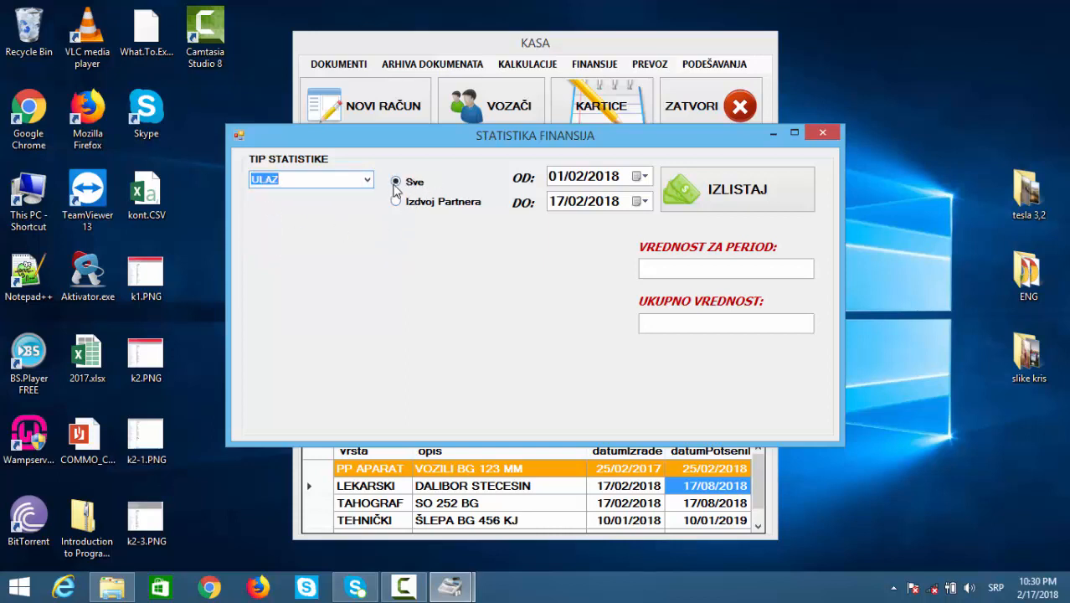
pyautogui.click(396, 202)
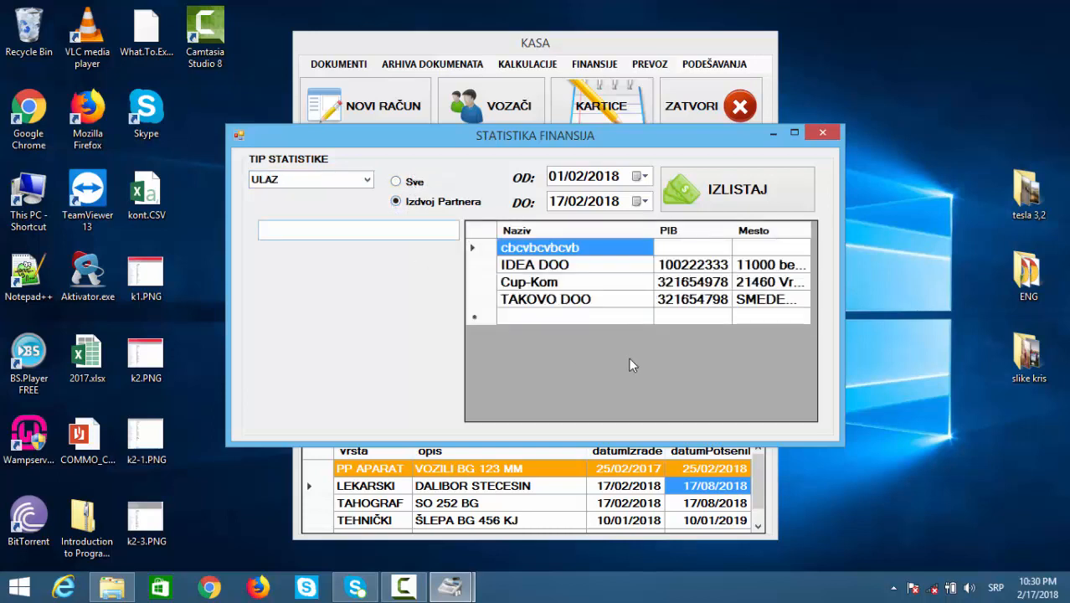
pyautogui.doubleClick(537, 300)
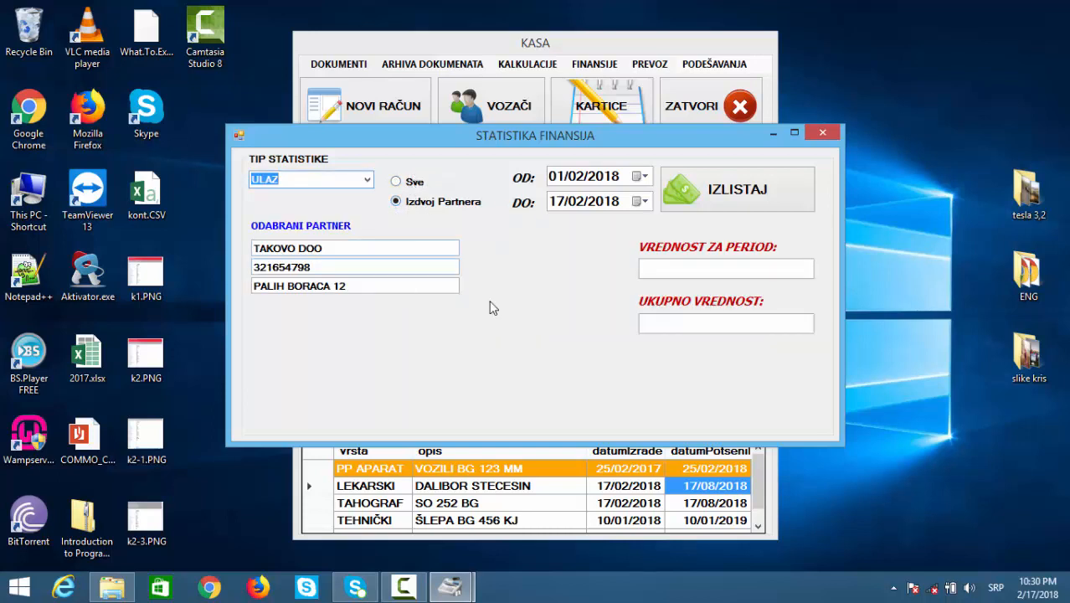
pyautogui.click(564, 183)
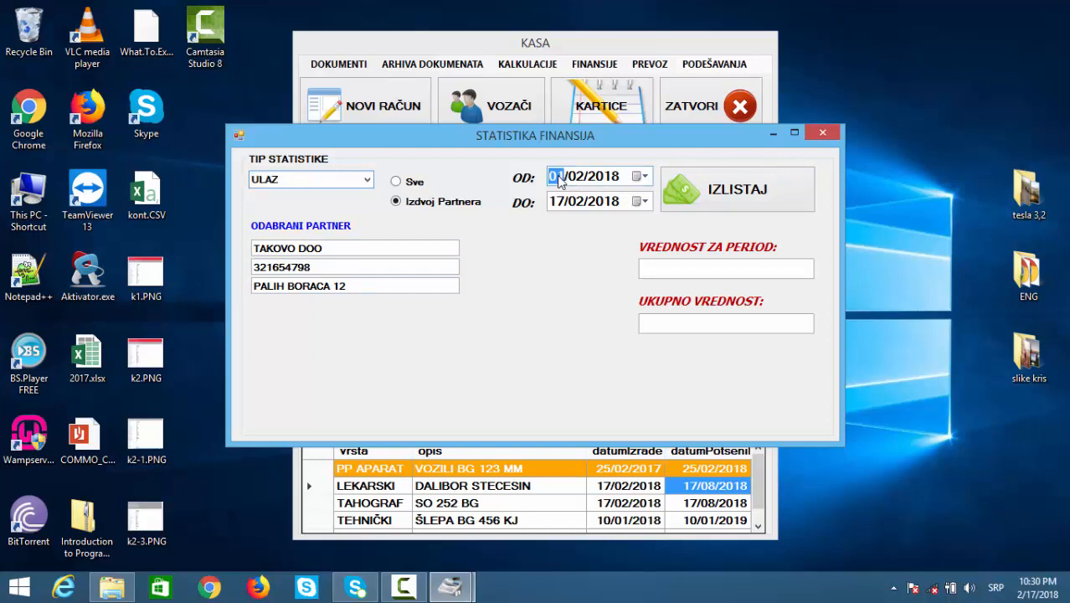
pyautogui.click(760, 196)
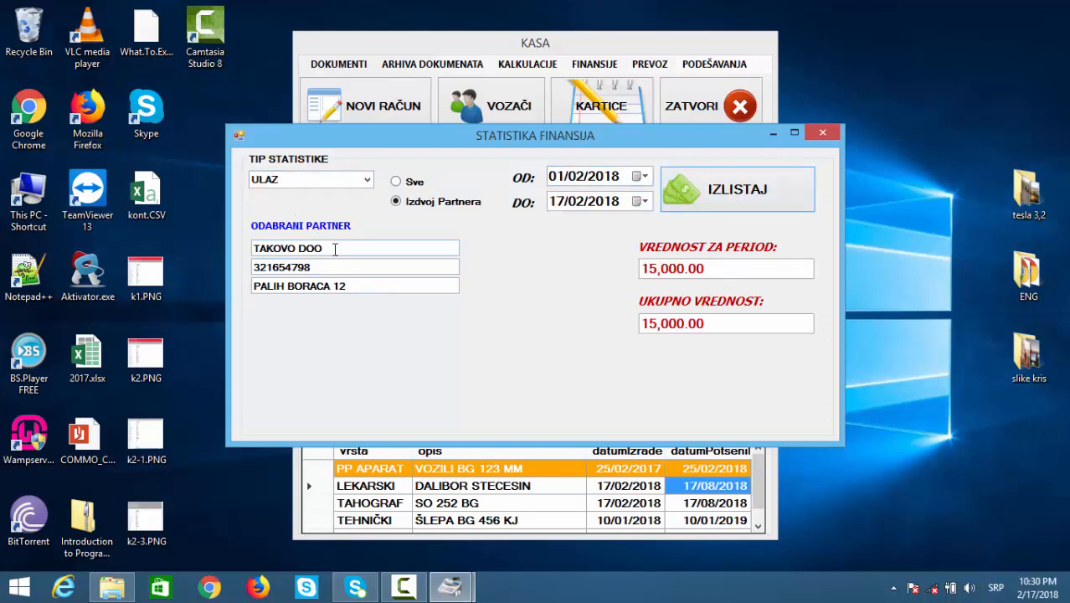
pyautogui.moveTo(335, 249); pyautogui.dragTo(223, 263)
pyautogui.moveTo(730, 268); pyautogui.dragTo(559, 280)
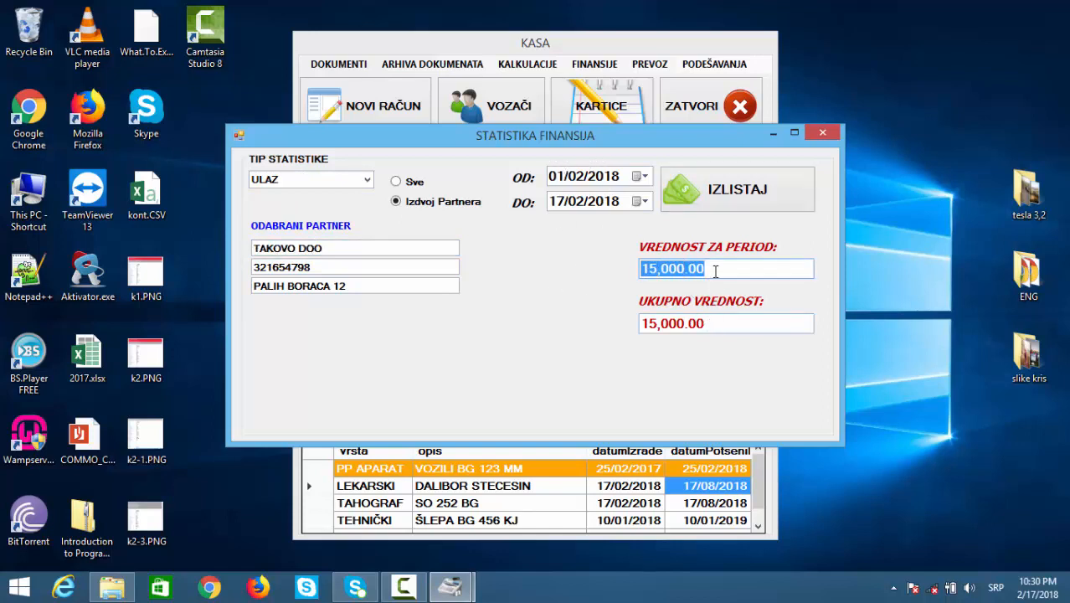
pyautogui.moveTo(717, 262); pyautogui.dragTo(565, 287)
# Switch the statistics type to IZLAZ for TAKOVO DOO, list it, and examine the period and total values.
pyautogui.click(291, 181)
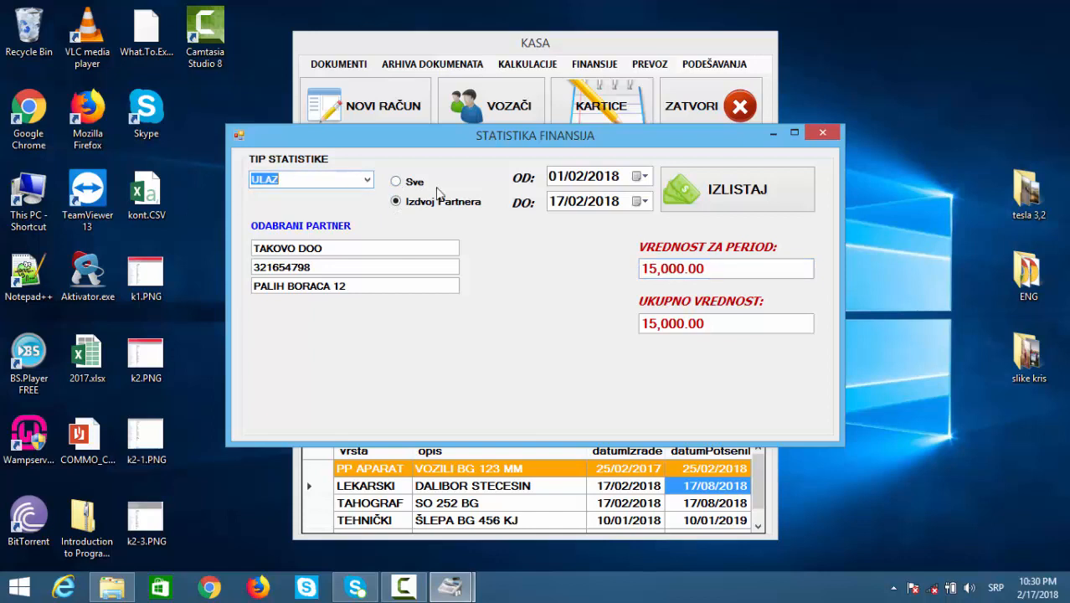
pyautogui.click(367, 179)
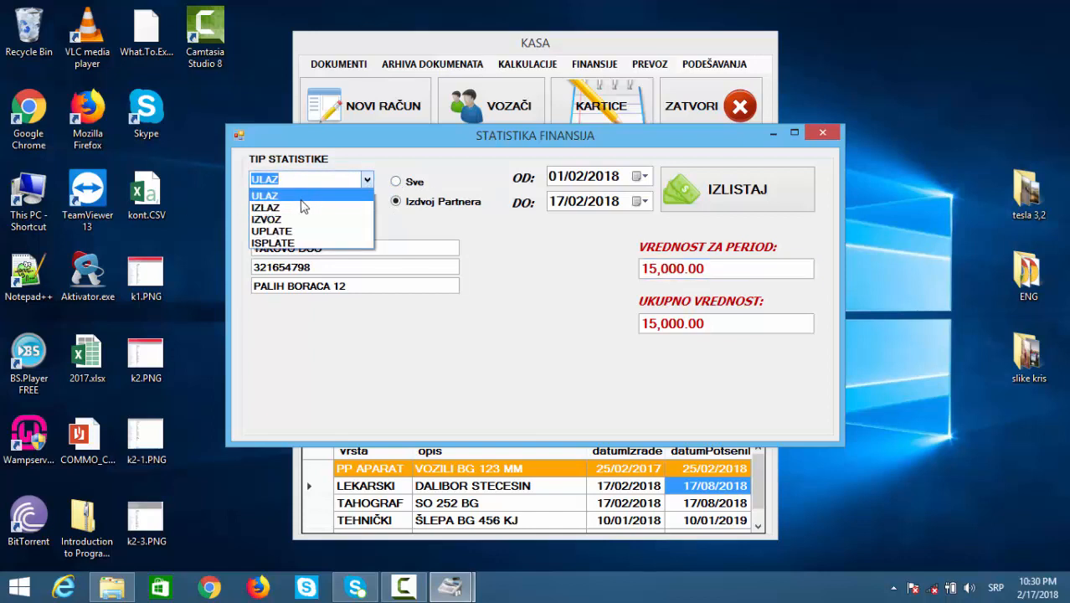
pyautogui.click(303, 207)
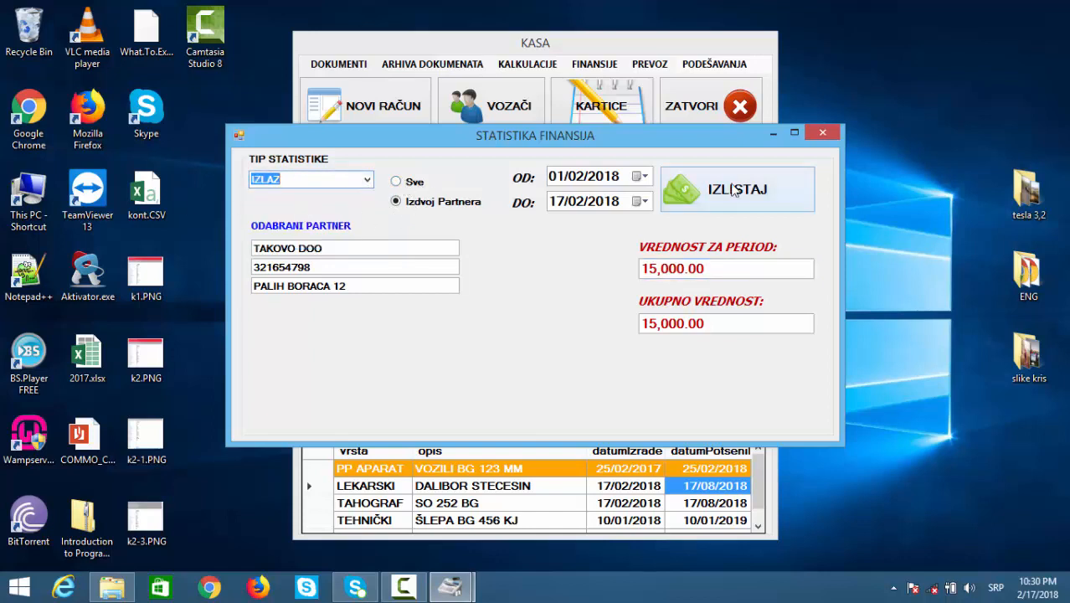
pyautogui.click(733, 191)
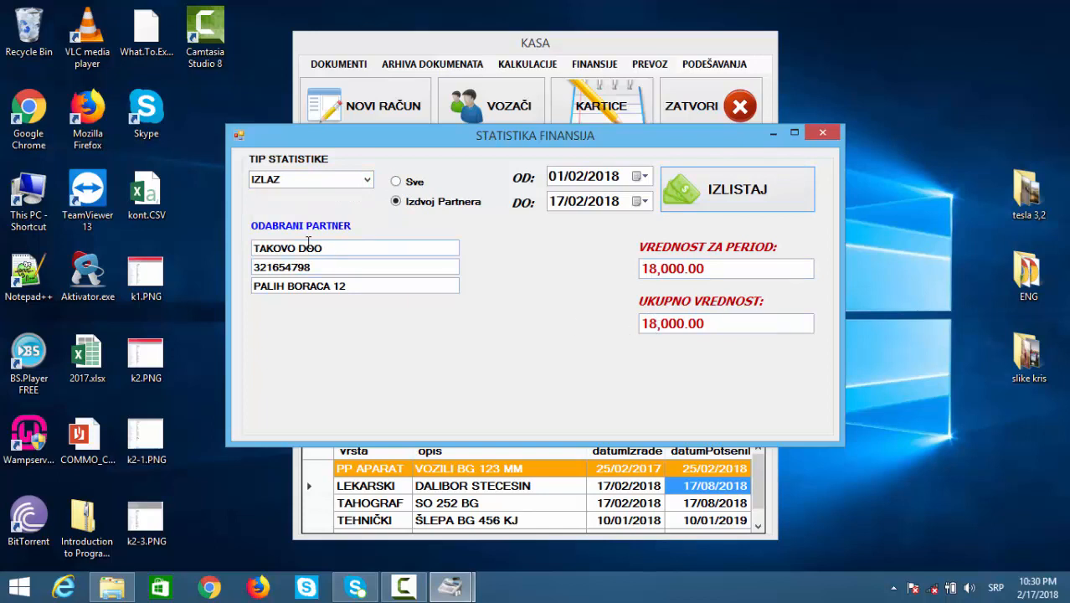
pyautogui.moveTo(737, 271); pyautogui.dragTo(589, 285)
pyautogui.moveTo(701, 325); pyautogui.dragTo(559, 251)
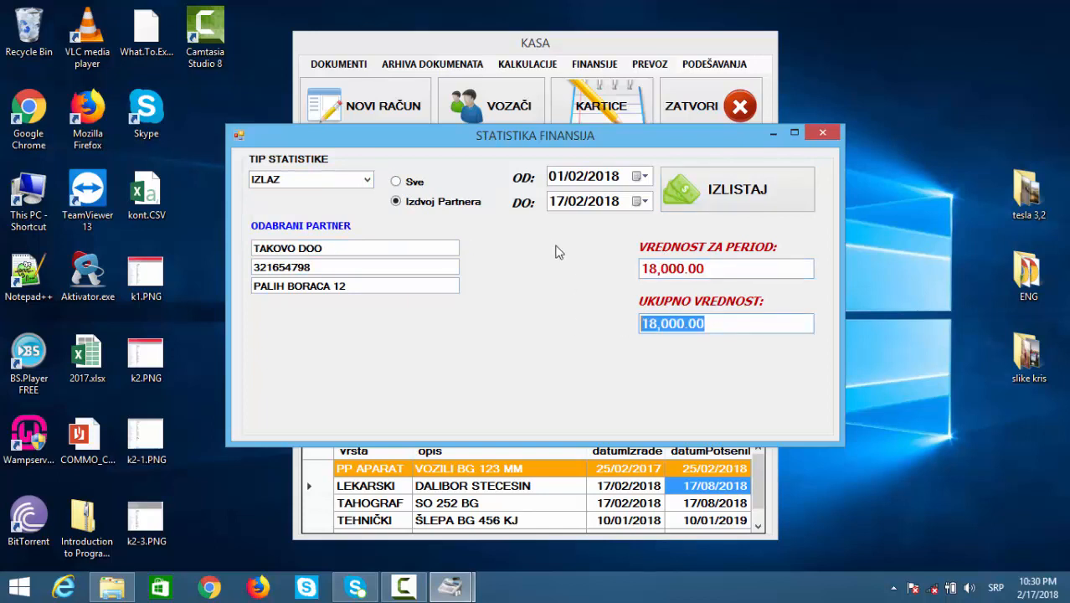
# List the IZLAZ statistics for all partners in the same period and examine the period value.
pyautogui.click(396, 182)
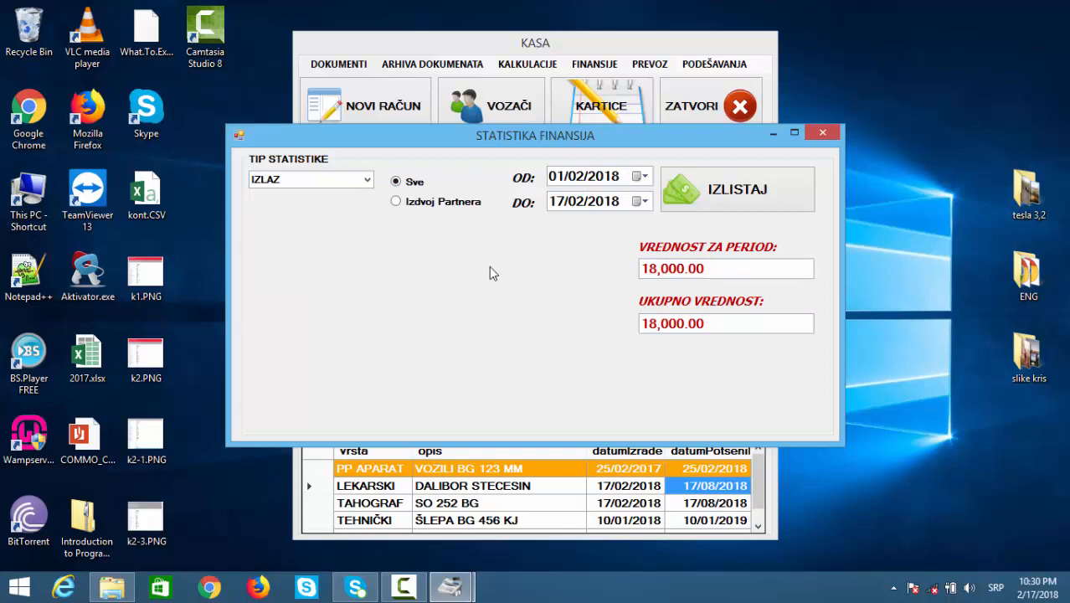
pyautogui.click(758, 205)
pyautogui.moveTo(742, 269); pyautogui.dragTo(519, 290)
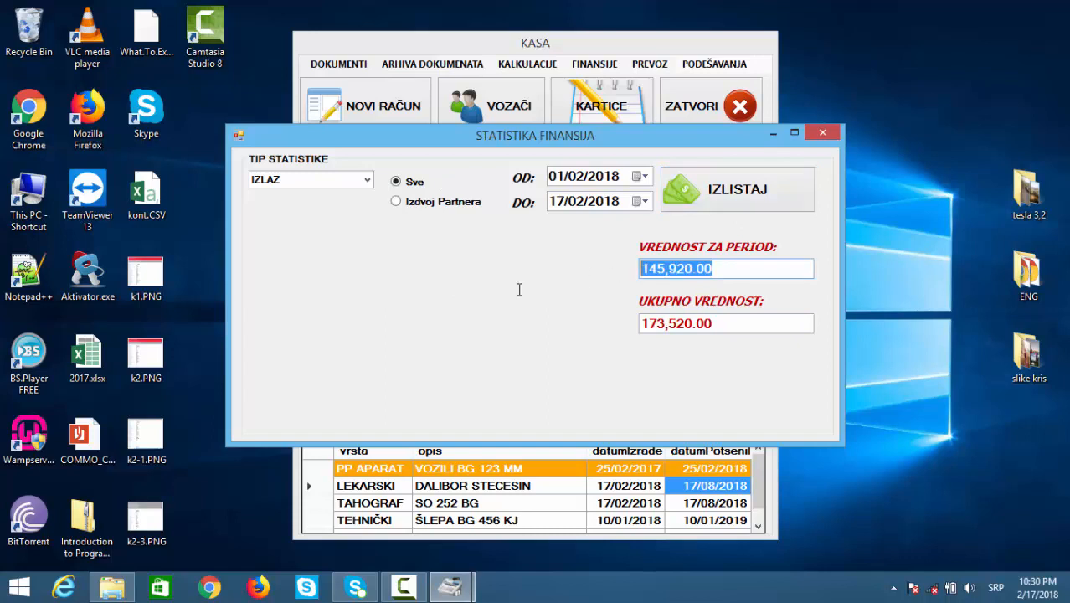
pyautogui.click(658, 270)
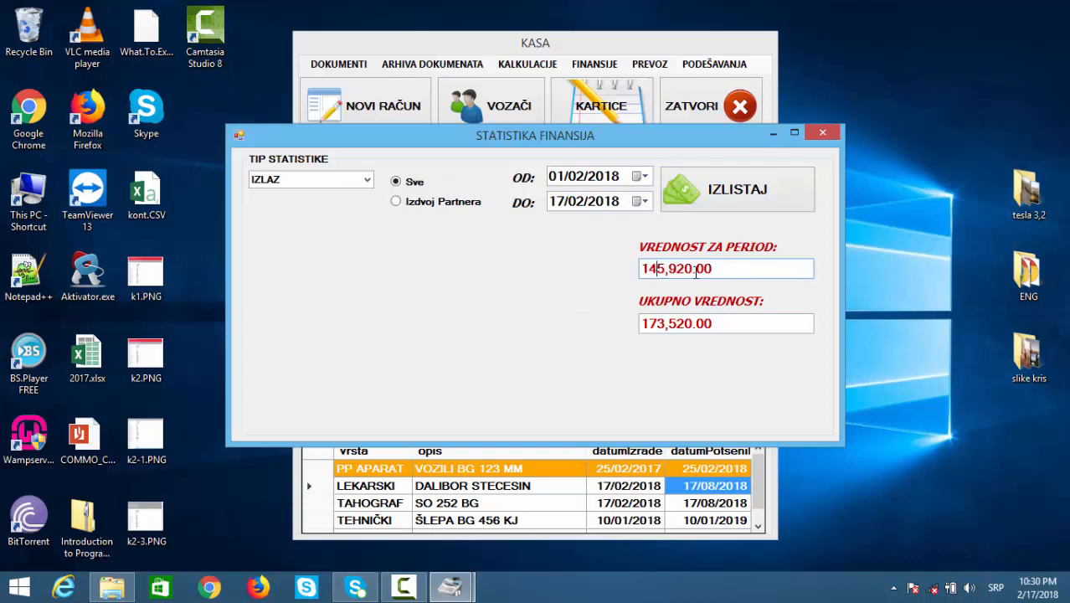
# Examine the period value, total value and start date of the IZLAZ statistics for all partners, and close the financial statistics.
pyautogui.moveTo(729, 270); pyautogui.dragTo(574, 265)
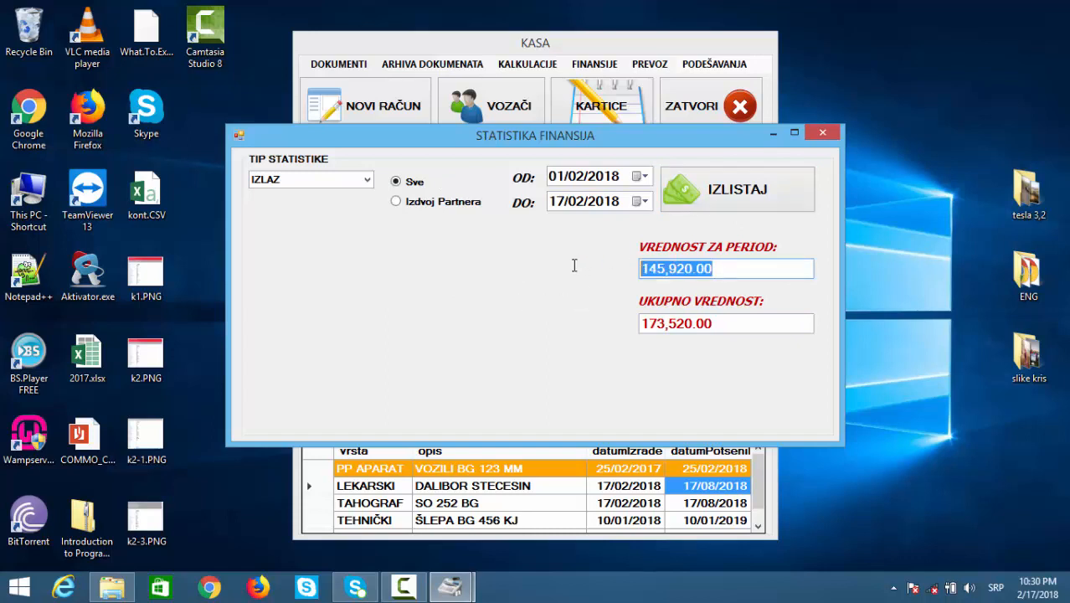
pyautogui.click(729, 271)
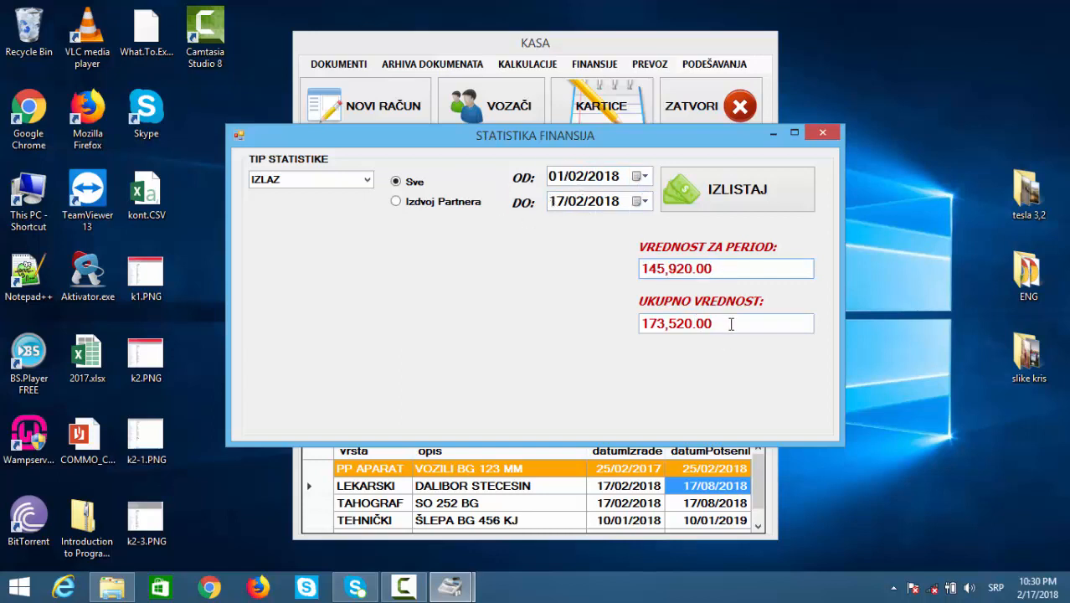
pyautogui.moveTo(731, 323); pyautogui.dragTo(588, 344)
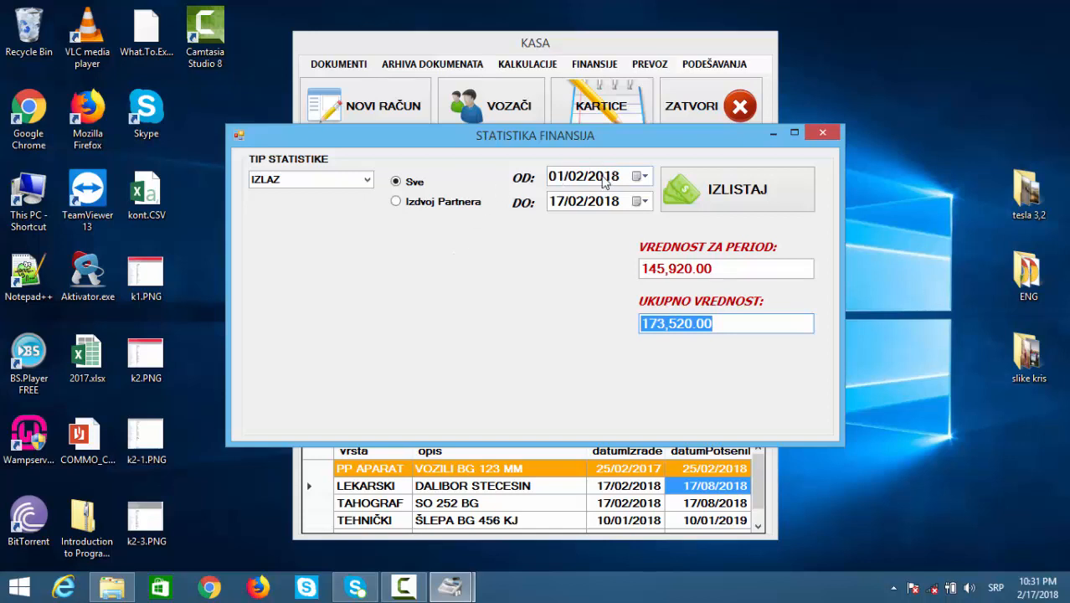
pyautogui.click(576, 178)
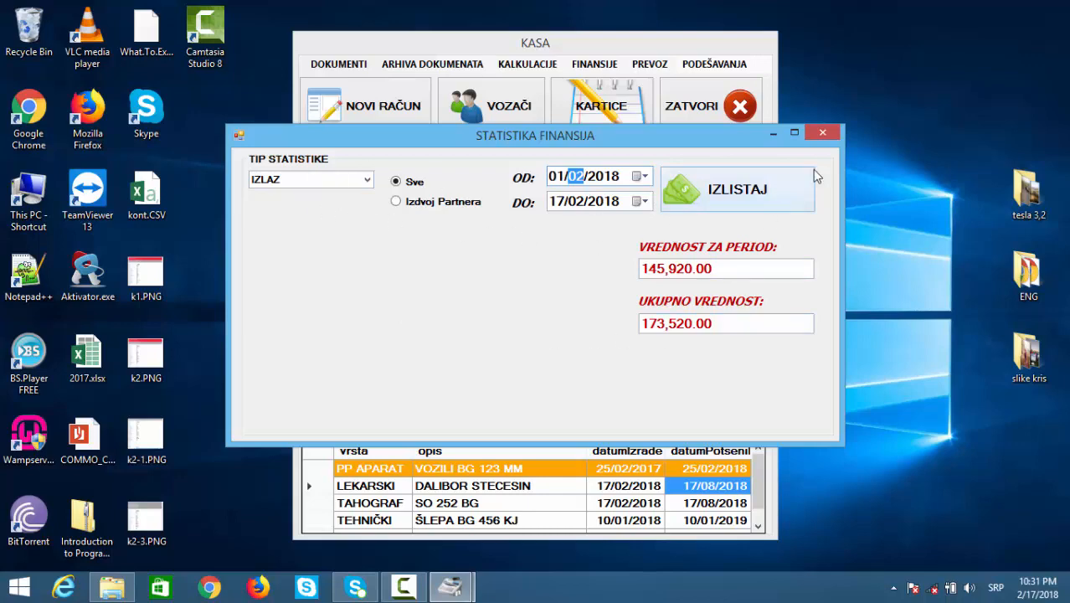
pyautogui.click(830, 134)
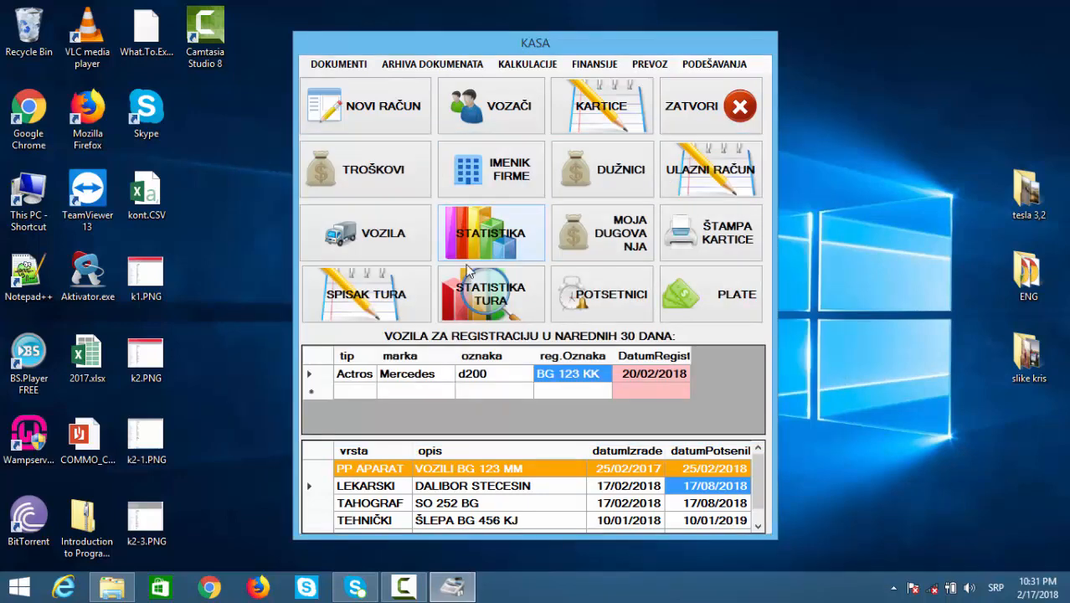
# Open the tour statistics and pick the route of the first listed tour, cvbcvbcb.
pyautogui.click(492, 305)
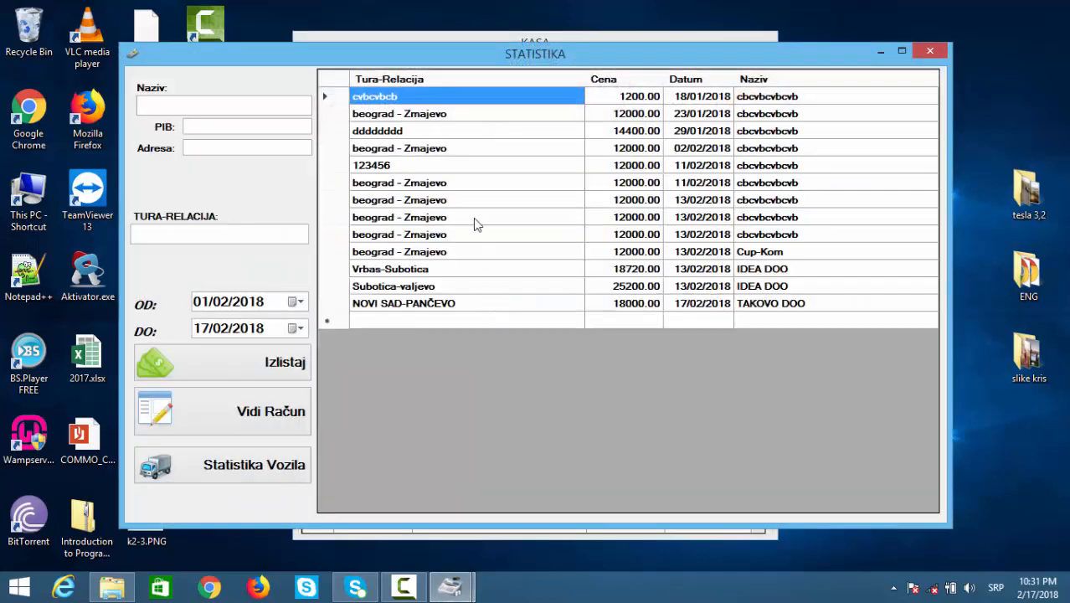
pyautogui.click(751, 99)
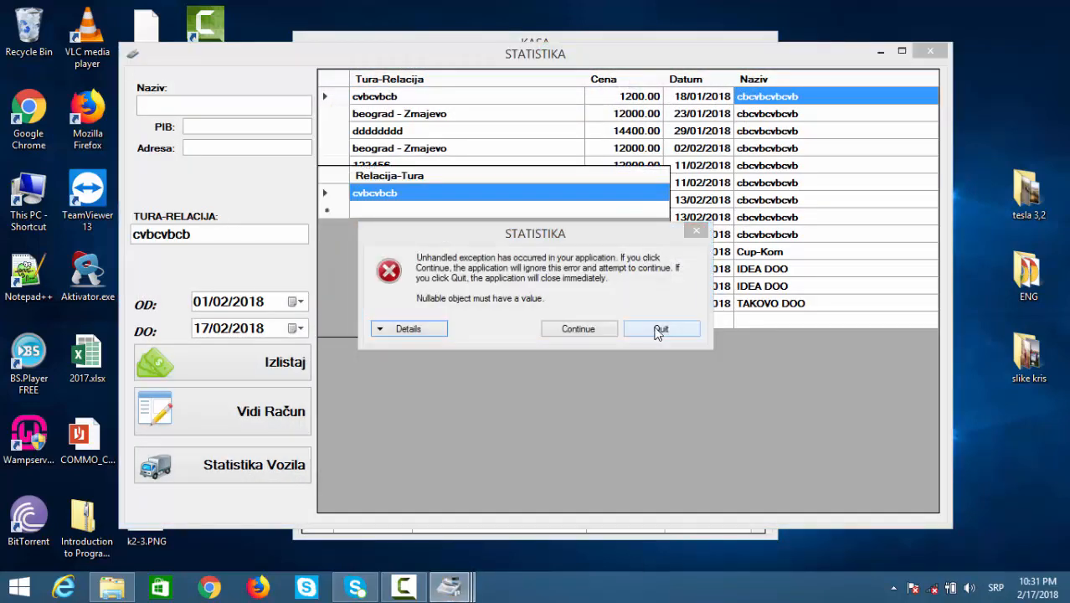
pyautogui.click(598, 329)
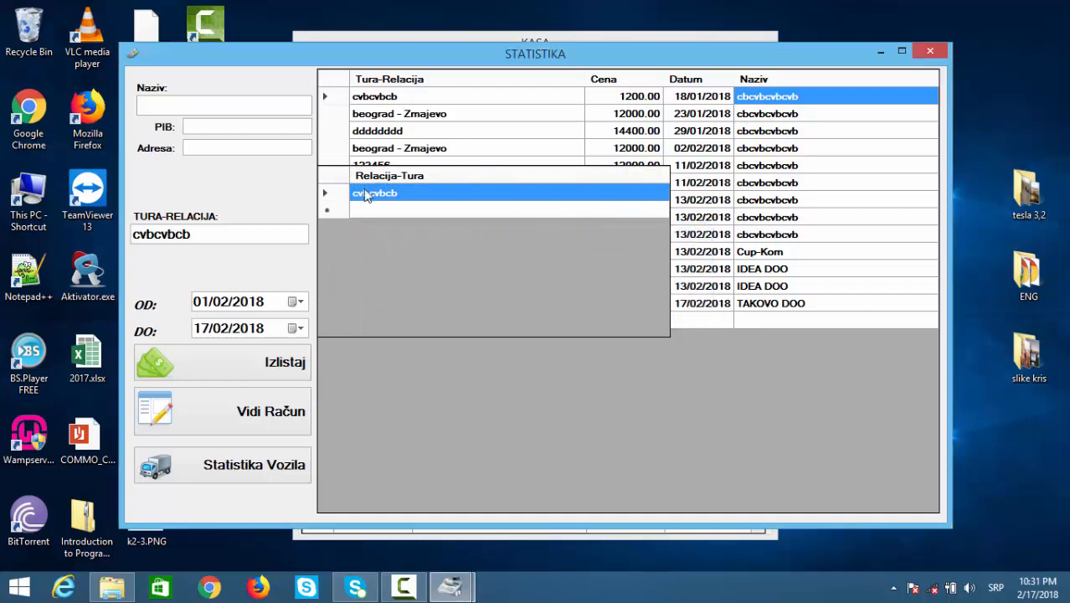
pyautogui.click(390, 187)
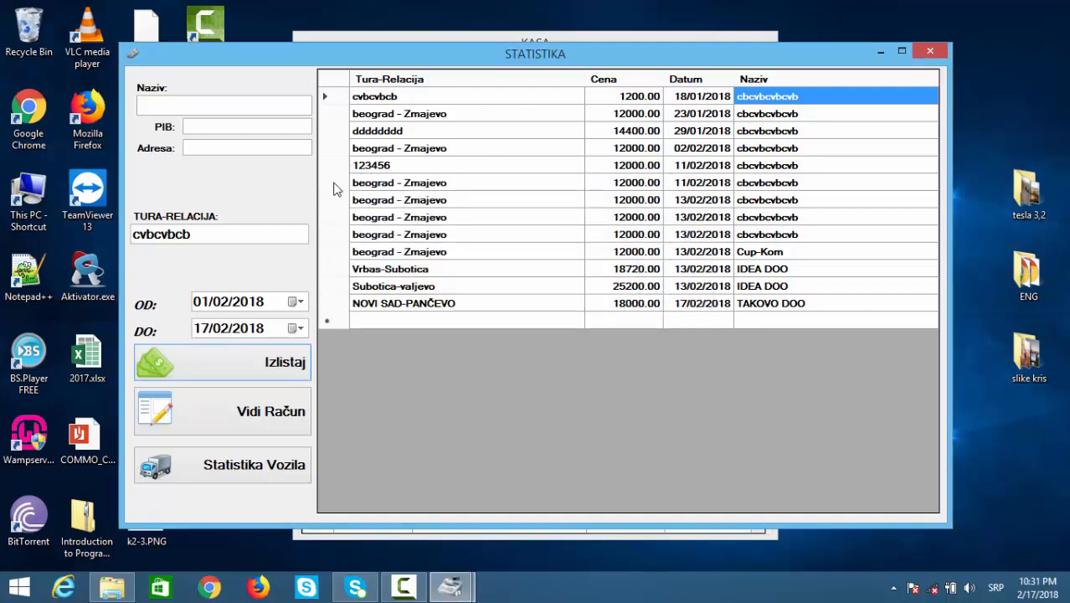
# List the tours of TAKOVO DOO from 01/02/2018 to 17/02/2018 and examine the tour's date, company, route and price.
pyautogui.click(170, 108)
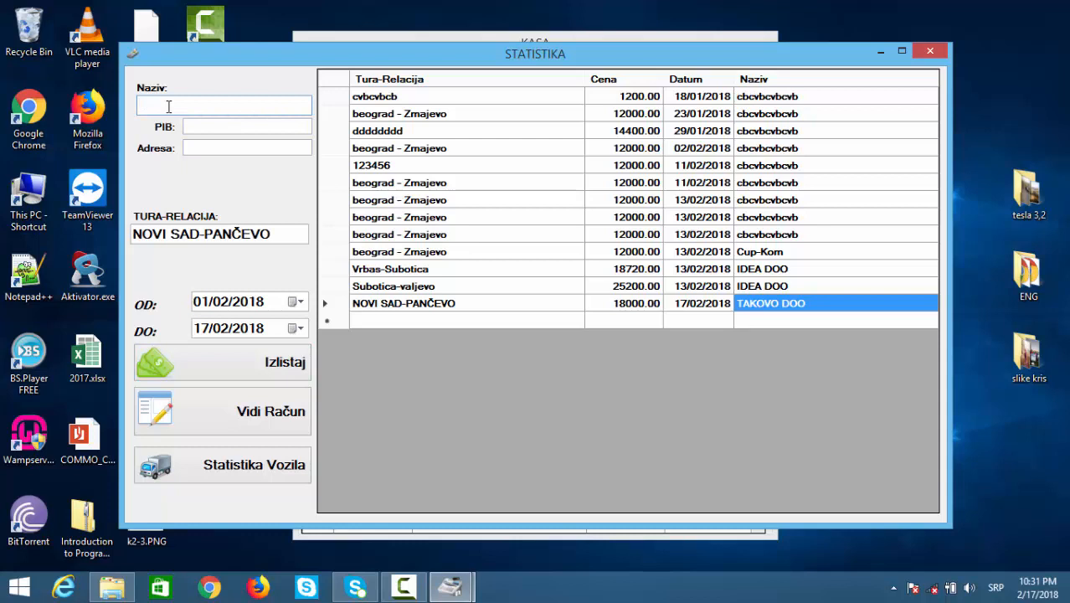
pyautogui.click(417, 106)
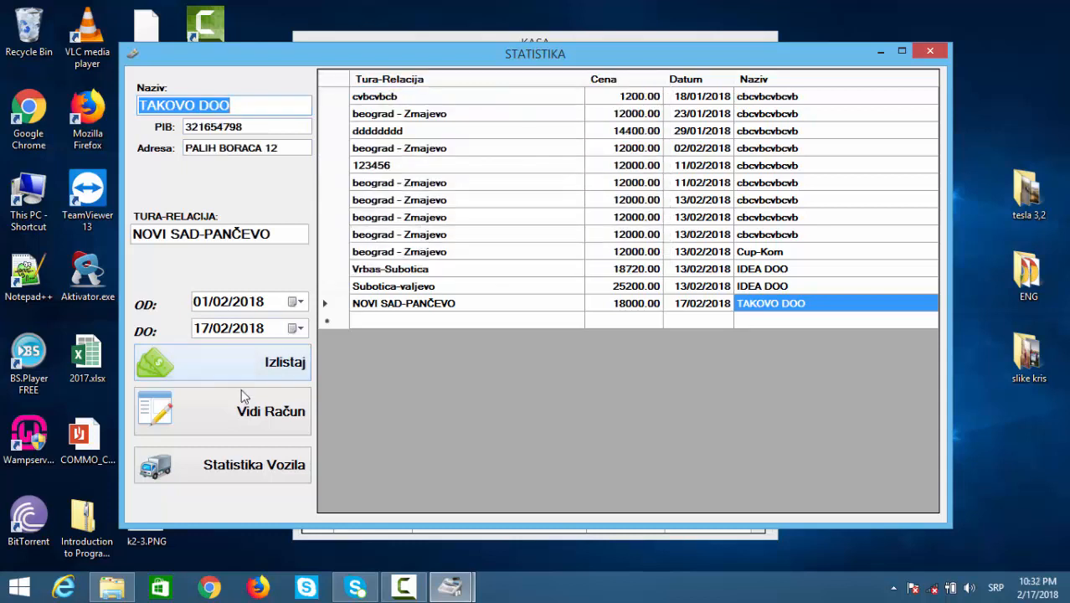
pyautogui.click(256, 367)
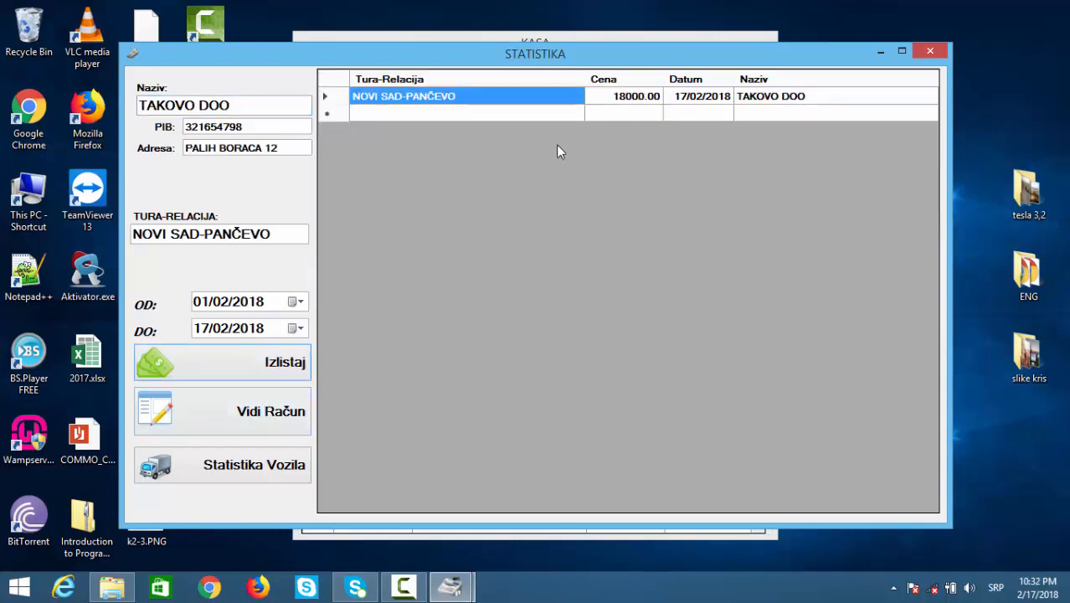
pyautogui.click(725, 98)
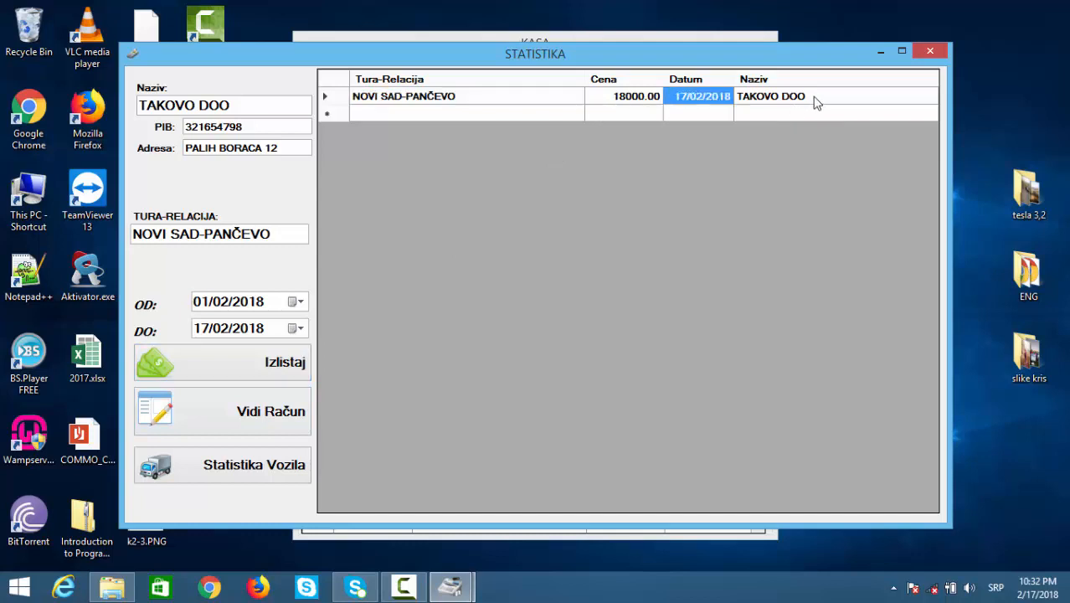
pyautogui.click(815, 98)
pyautogui.click(446, 100)
pyautogui.click(596, 101)
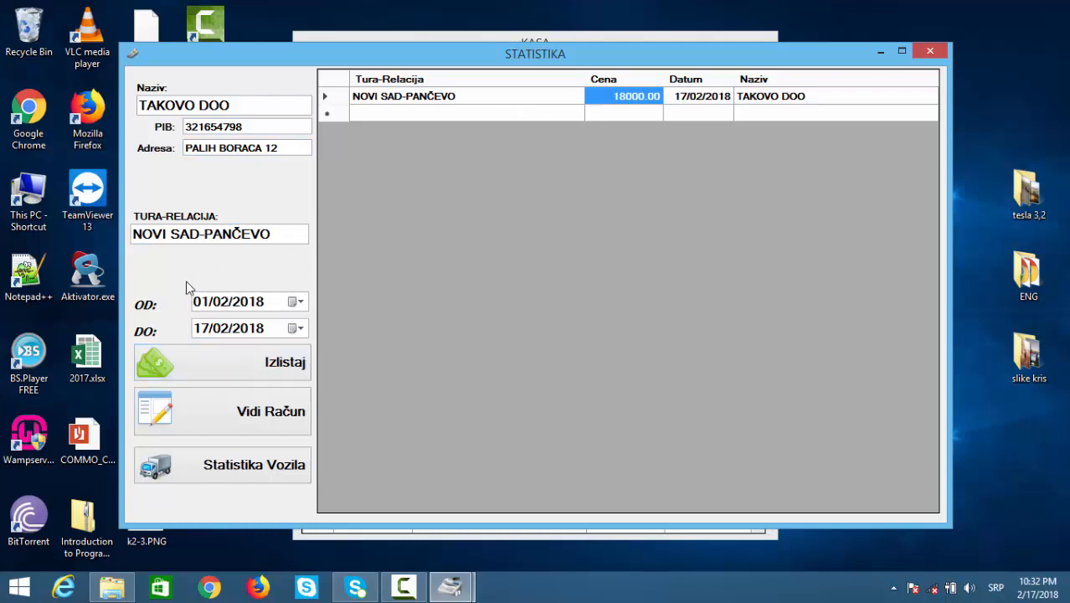
# Change the company to Cup-Kom and list its tours for the same period.
pyautogui.click(263, 106)
pyautogui.hotkey('ctrl', 'a')
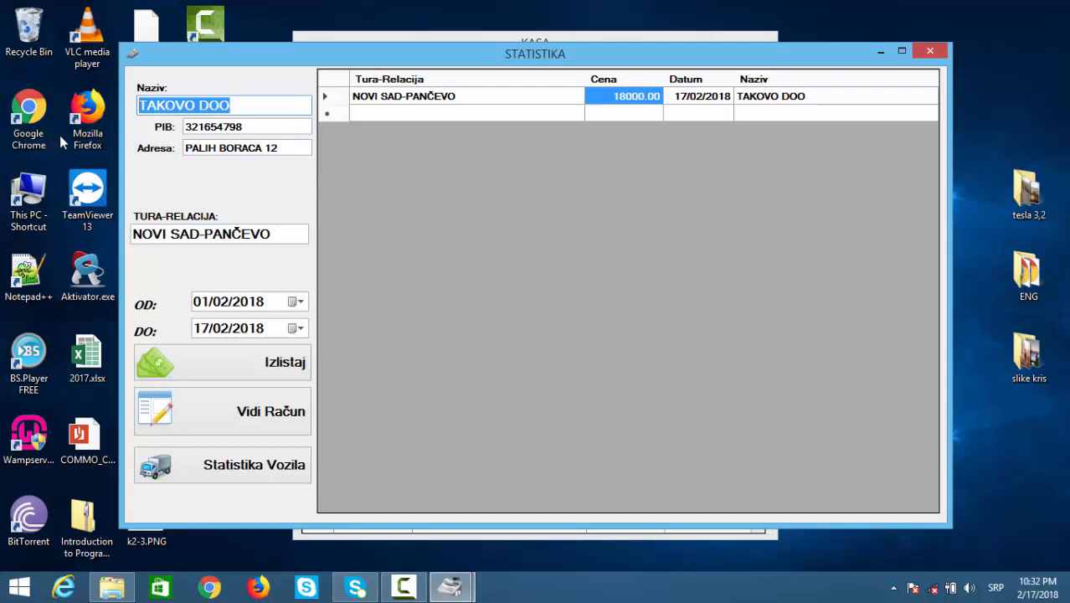
pyautogui.write('c')
pyautogui.click(402, 119)
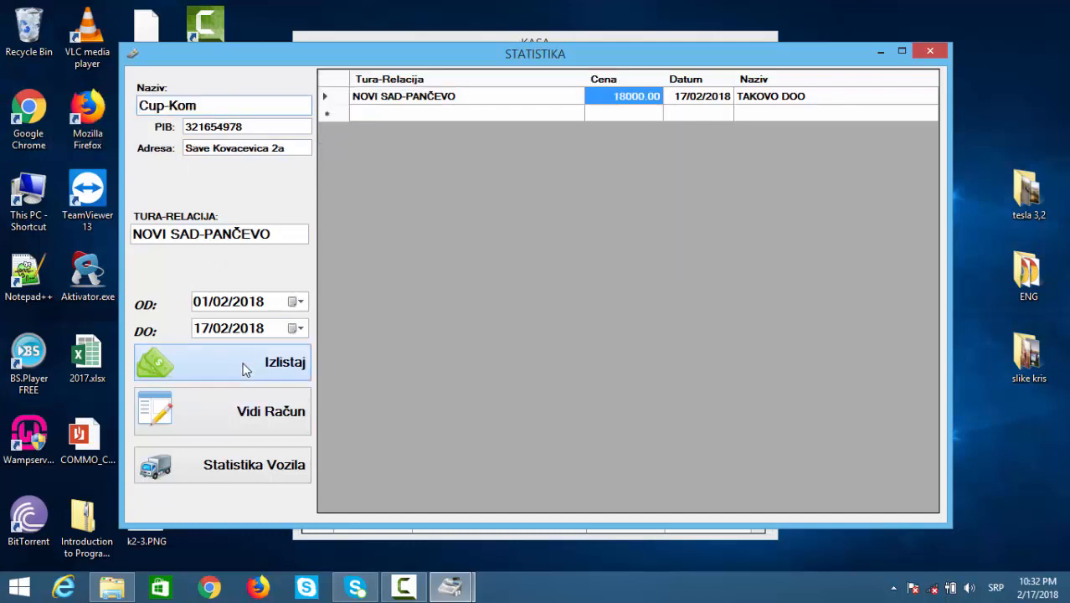
pyautogui.click(245, 367)
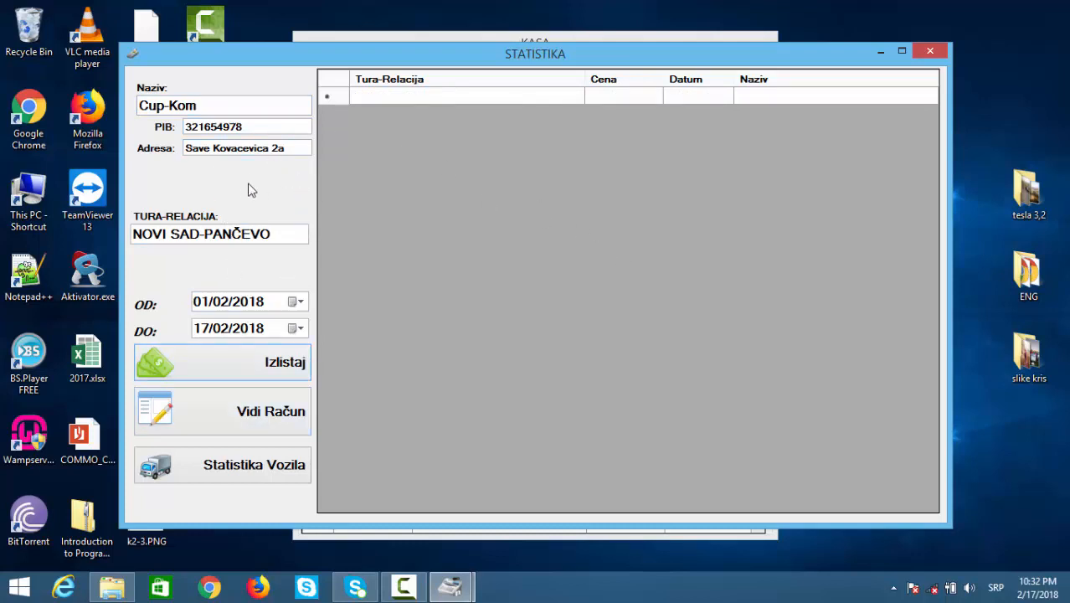
# Open the vehicle statistics and list the invoices of vehicle 01 from 01/02/2018 to 17/02/2018.
pyautogui.click(211, 474)
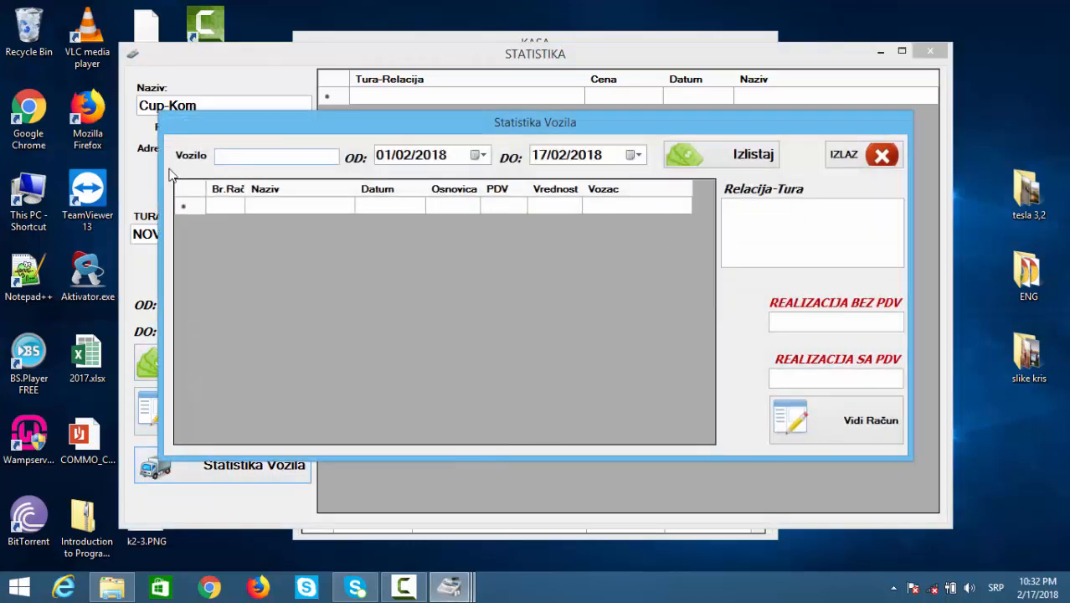
pyautogui.click(332, 157)
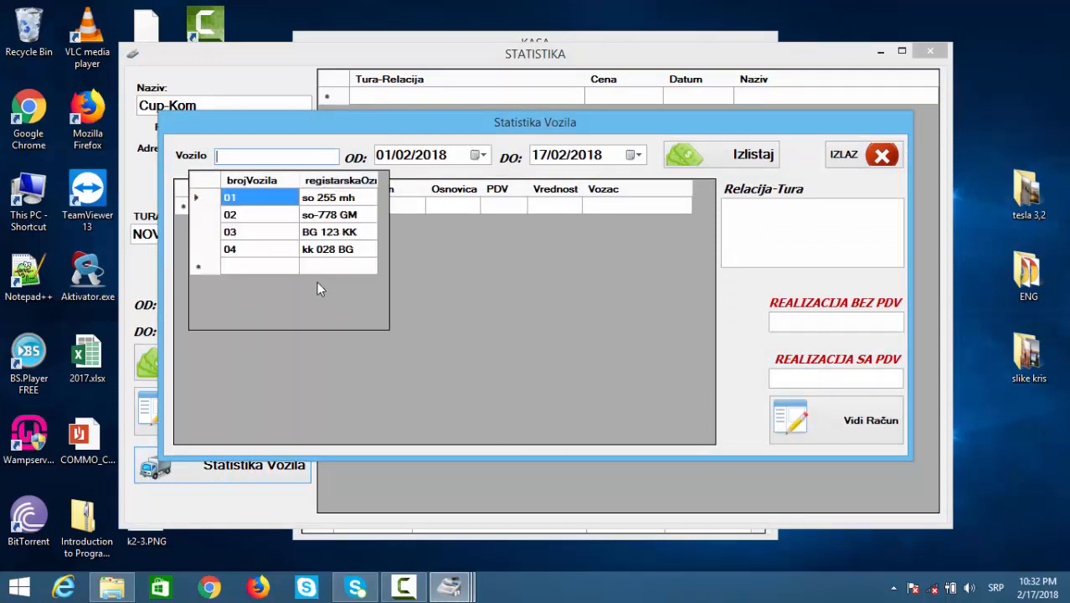
pyautogui.click(325, 205)
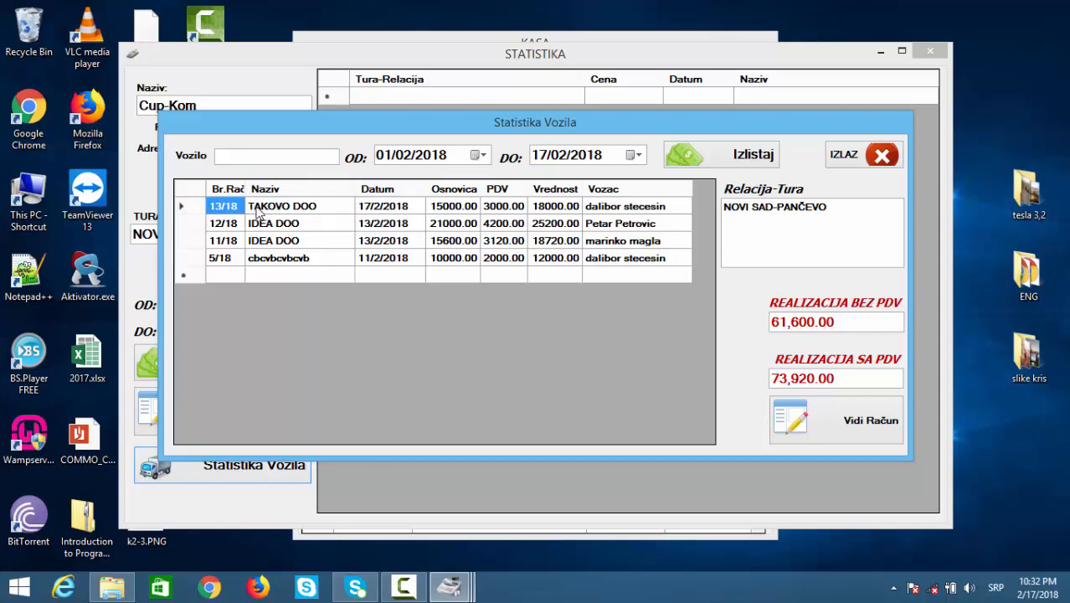
# Examine the company, date, invoice number, base amount and driver columns for vehicle 01, and its realization without PDV.
pyautogui.moveTo(287, 208); pyautogui.dragTo(279, 261)
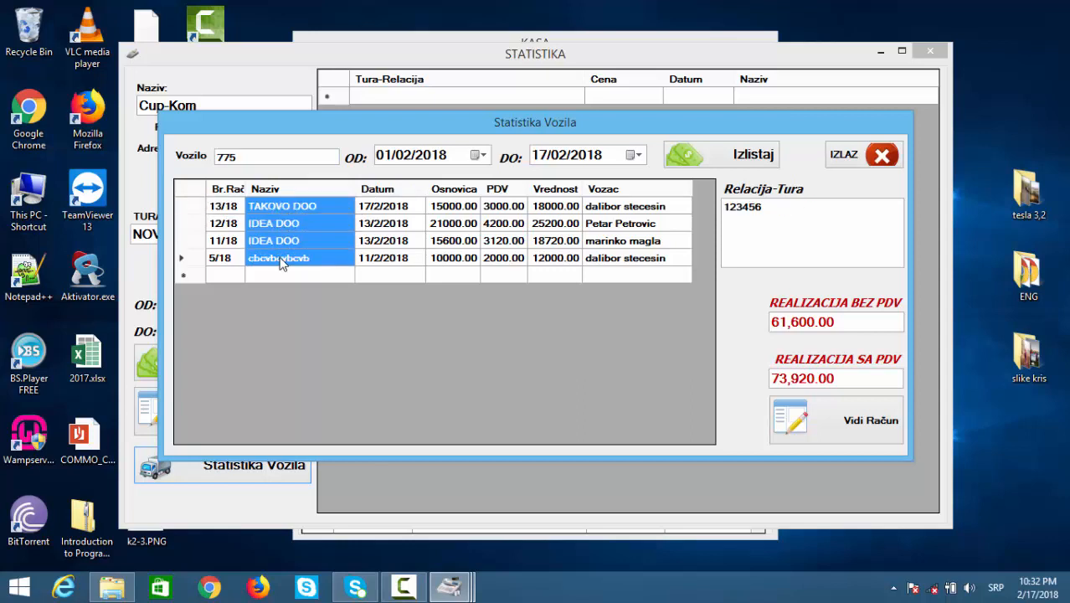
pyautogui.click(370, 208)
pyautogui.moveTo(370, 228); pyautogui.dragTo(370, 261)
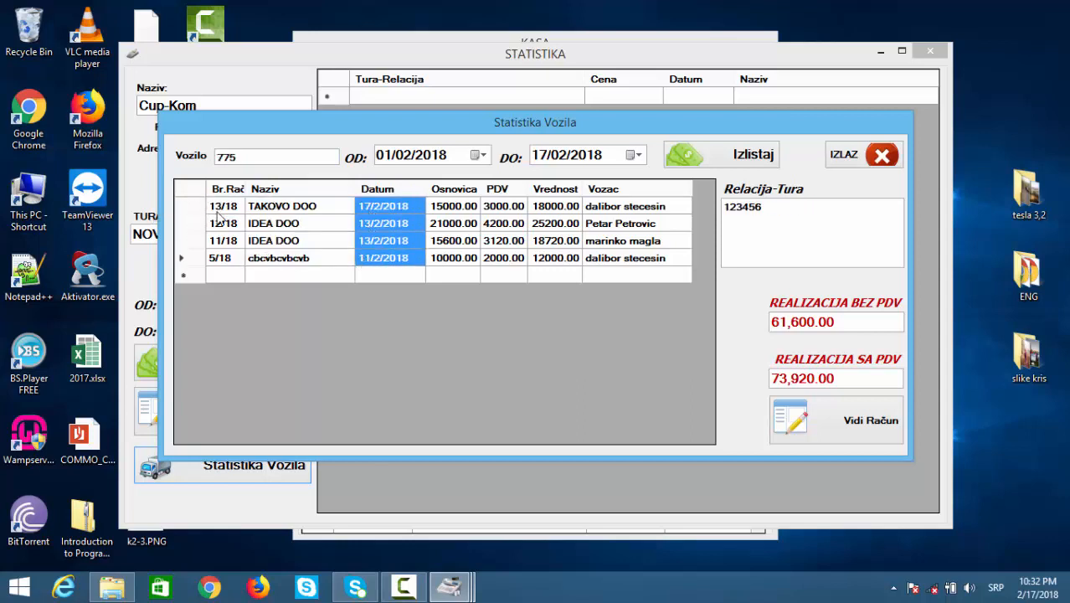
pyautogui.moveTo(220, 206); pyautogui.dragTo(215, 258)
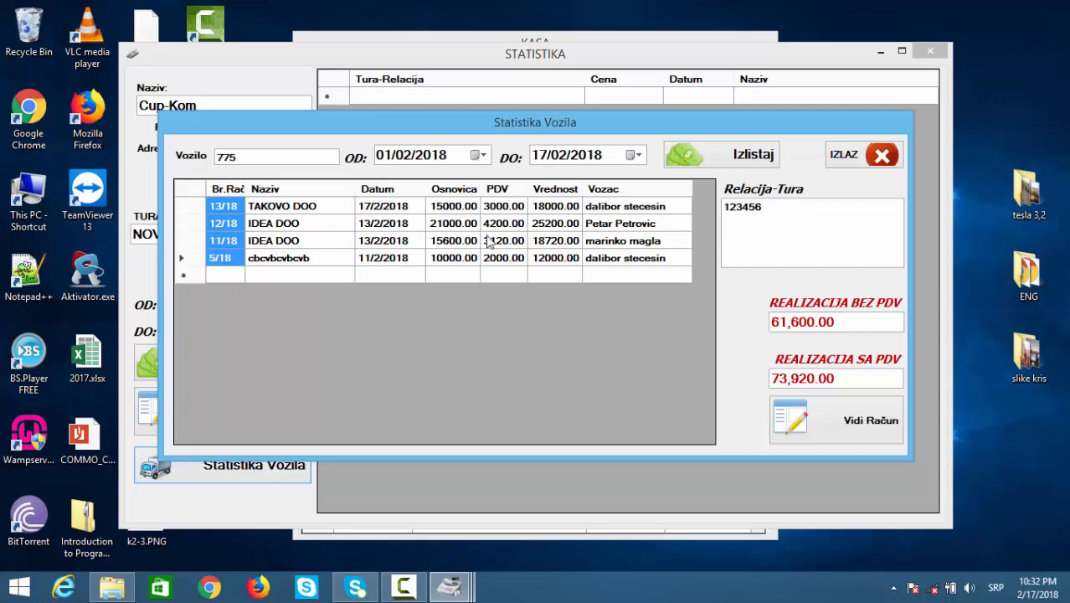
pyautogui.click(459, 206)
pyautogui.moveTo(457, 249); pyautogui.dragTo(468, 256)
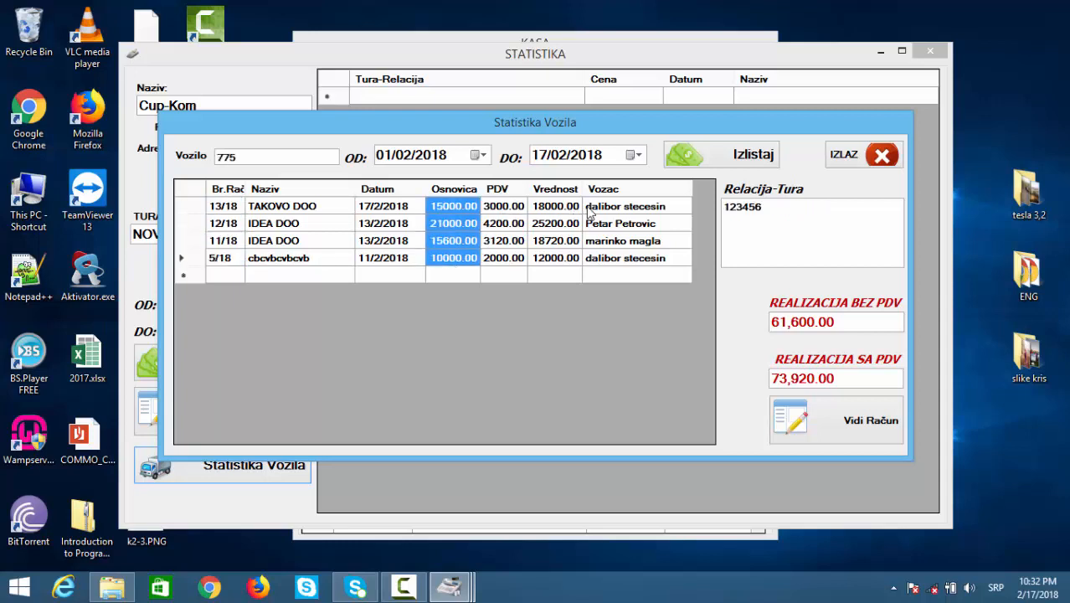
pyautogui.moveTo(607, 209); pyautogui.dragTo(622, 264)
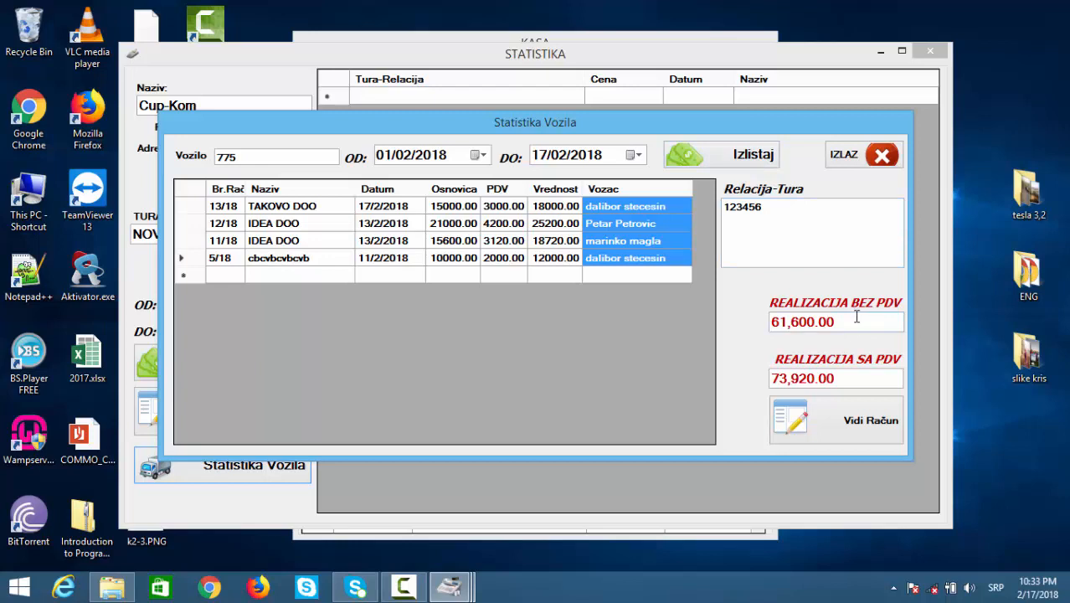
pyautogui.moveTo(864, 316); pyautogui.dragTo(734, 325)
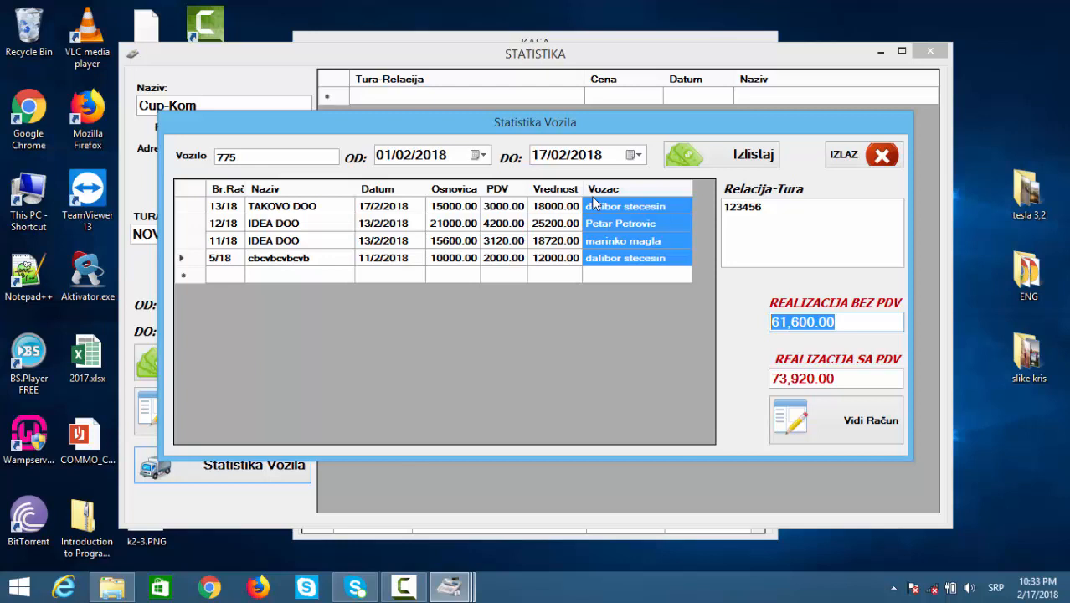
# List the invoices of vehicle 02 for the same period and examine their dates.
pyautogui.doubleClick(252, 157)
pyautogui.write('v')
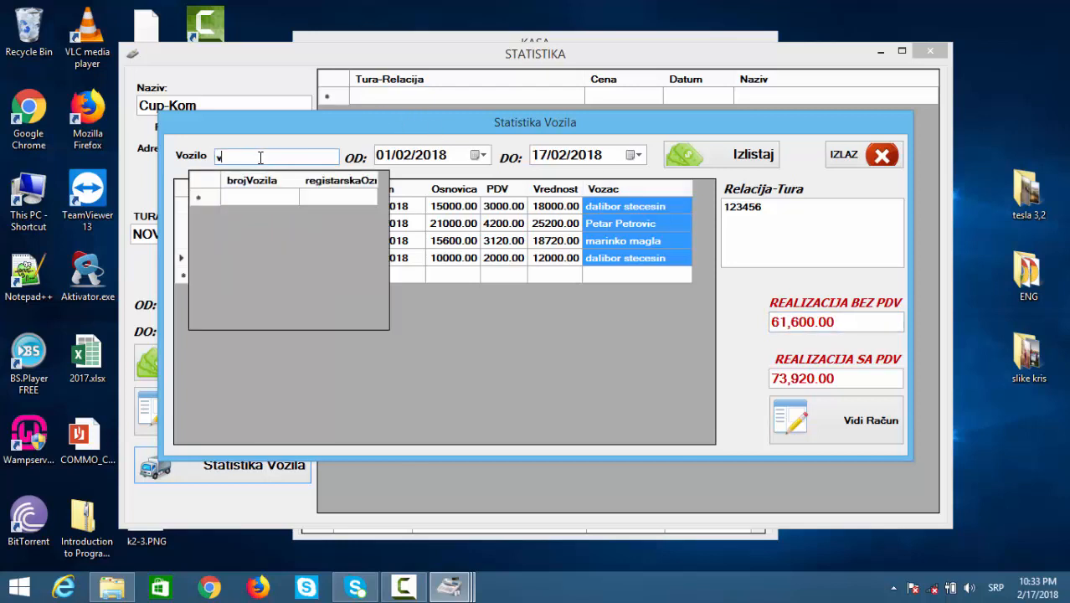
pyautogui.press('BackSpace')
pyautogui.click(263, 218)
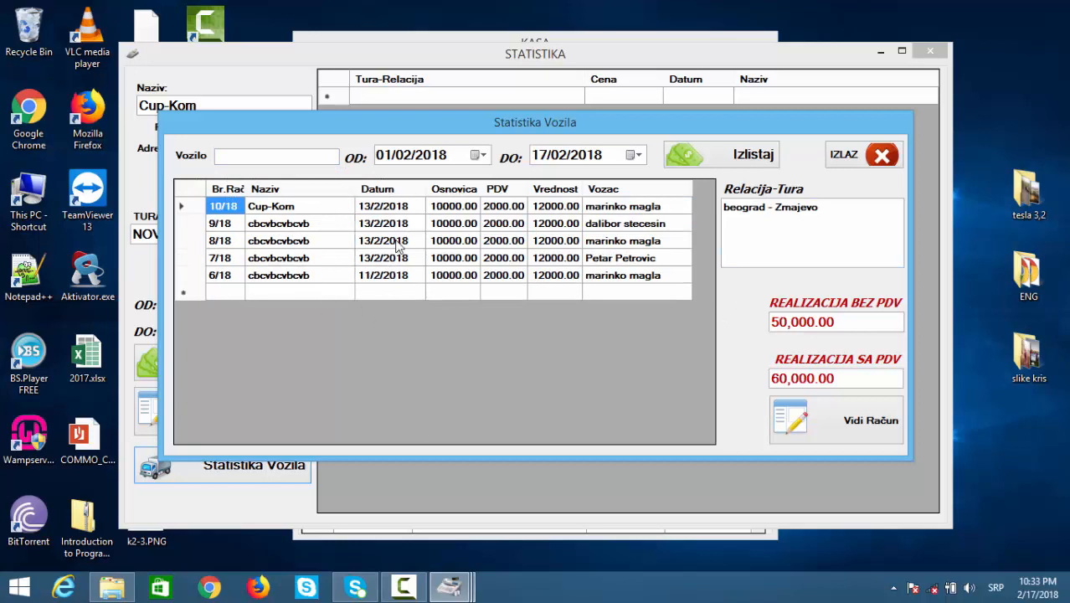
pyautogui.moveTo(378, 285); pyautogui.dragTo(390, 210)
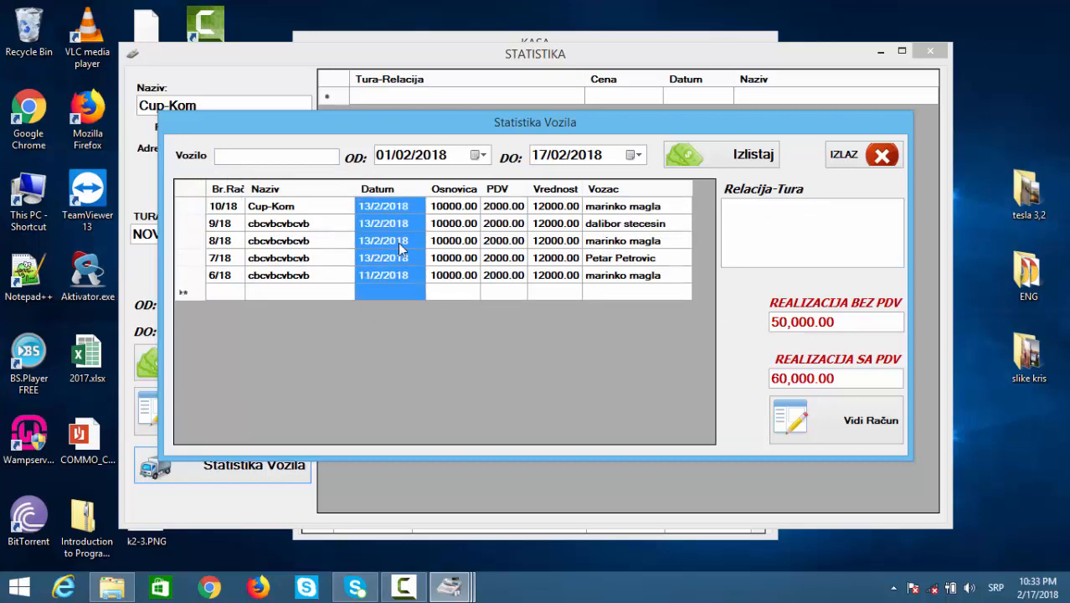
# Re-enter 2018 as the year of the start date and list the vehicle 02 statistics again.
pyautogui.click(406, 158)
pyautogui.click(558, 156)
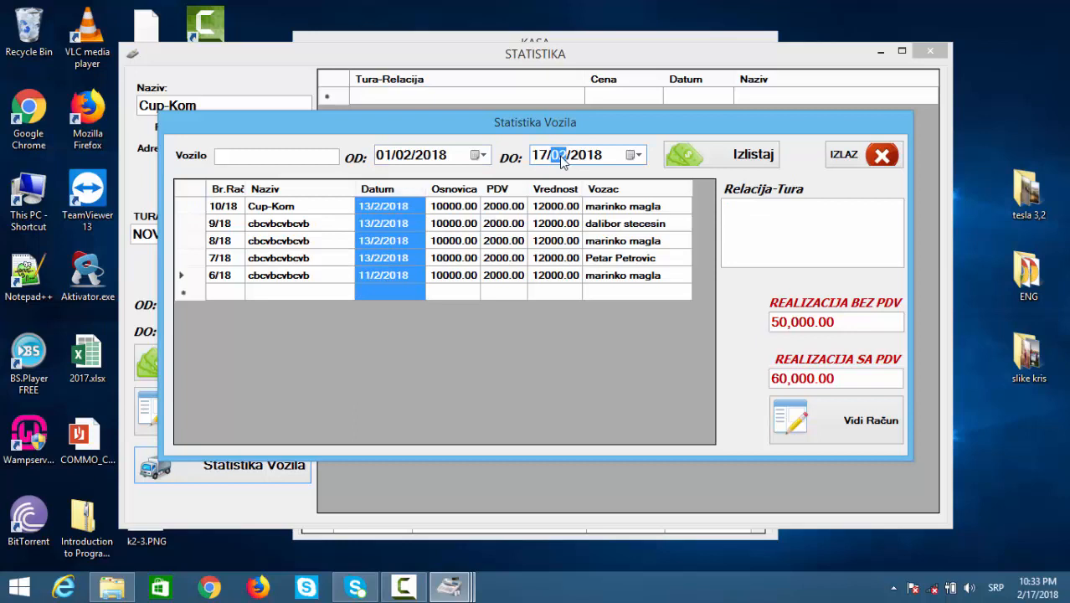
pyautogui.click(379, 155)
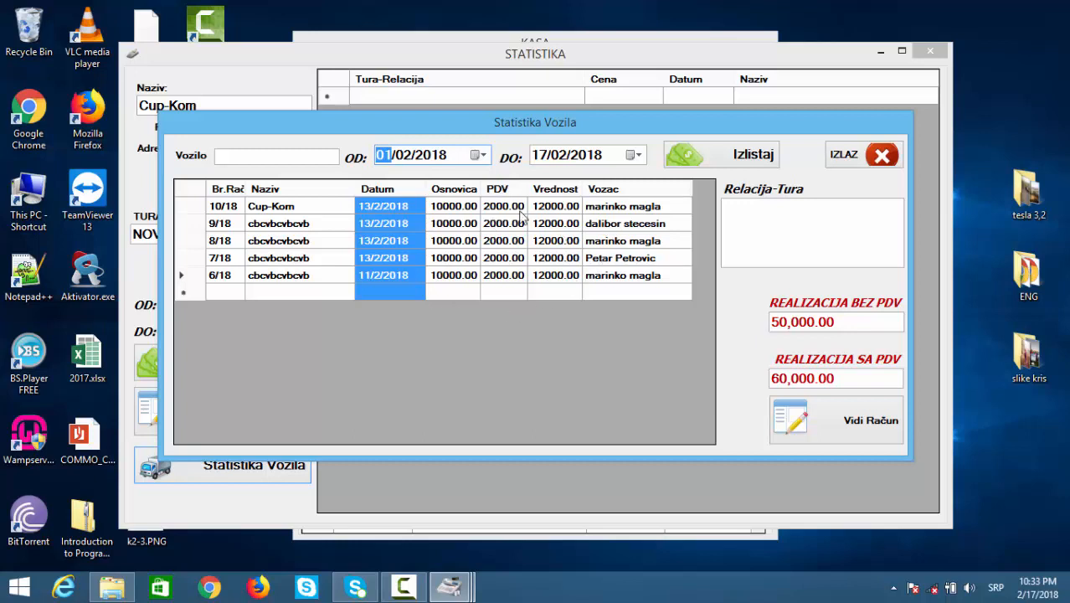
pyautogui.click(408, 155)
pyautogui.click(417, 160)
pyautogui.write('1')
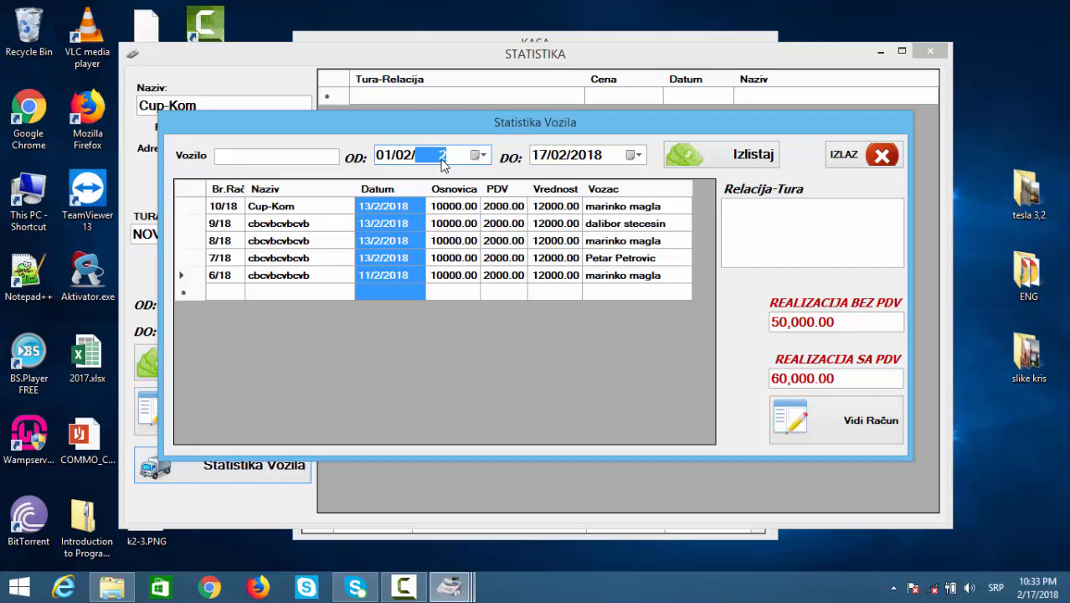
pyautogui.write('18')
pyautogui.click(710, 165)
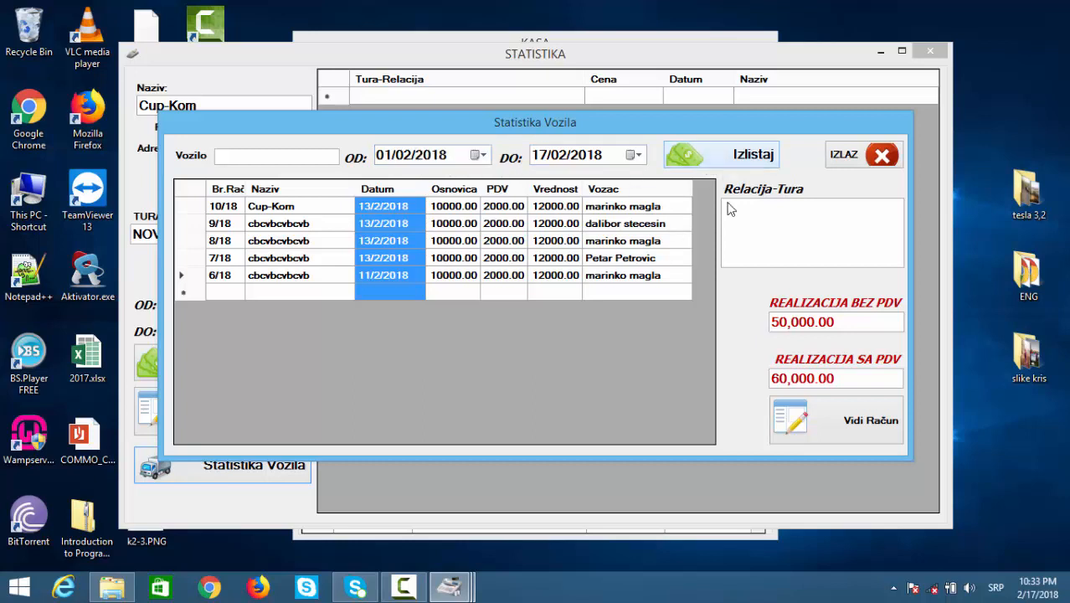
# Examine the first and last invoice dates of vehicle 02 and its realization without PDV.
pyautogui.click(374, 214)
pyautogui.click(395, 278)
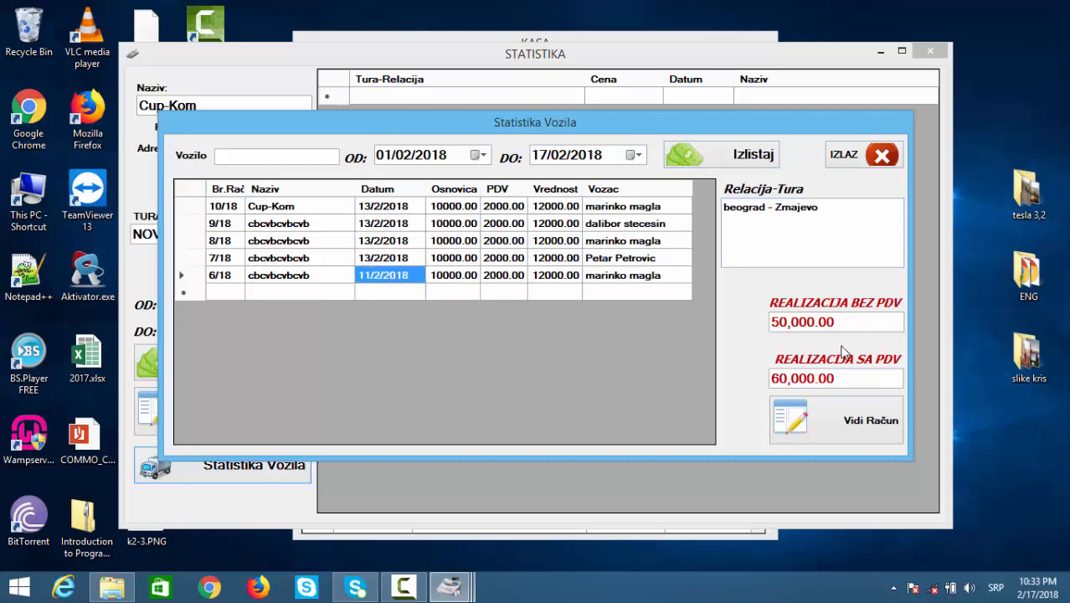
pyautogui.moveTo(851, 323); pyautogui.dragTo(740, 332)
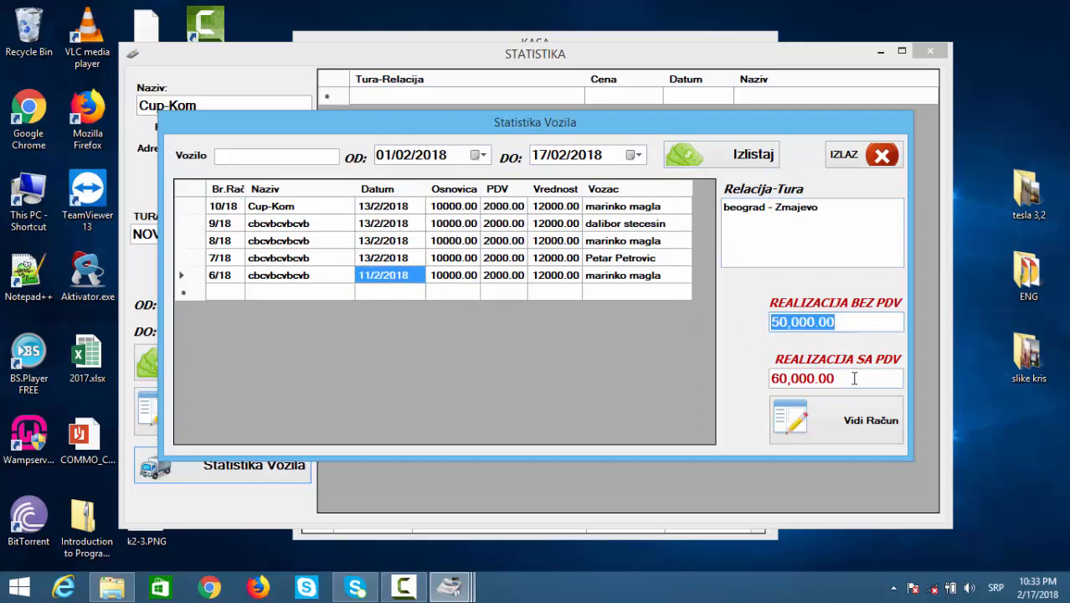
# Examine vehicle 02's realization with PDV, view its invoice 9/18, and close the statistics.
pyautogui.moveTo(854, 376); pyautogui.dragTo(722, 377)
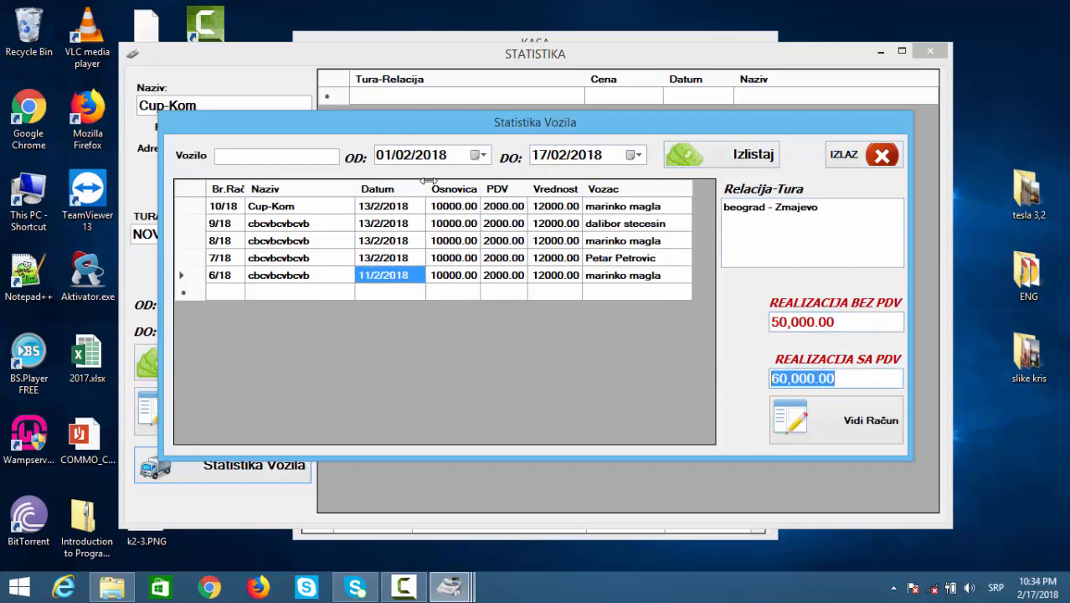
pyautogui.click(513, 228)
pyautogui.click(857, 438)
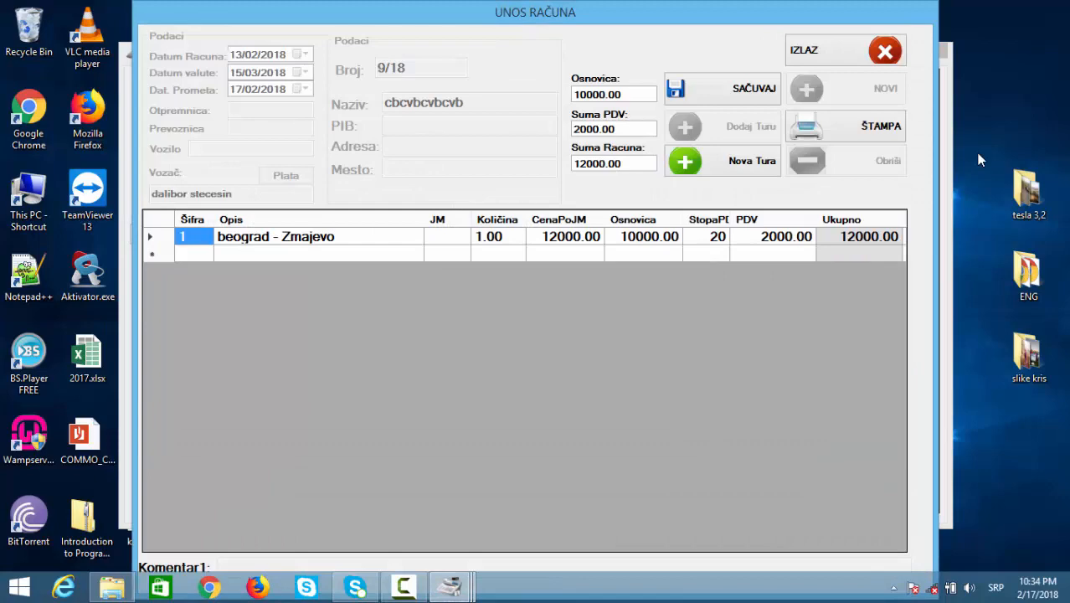
pyautogui.click(862, 60)
pyautogui.click(855, 164)
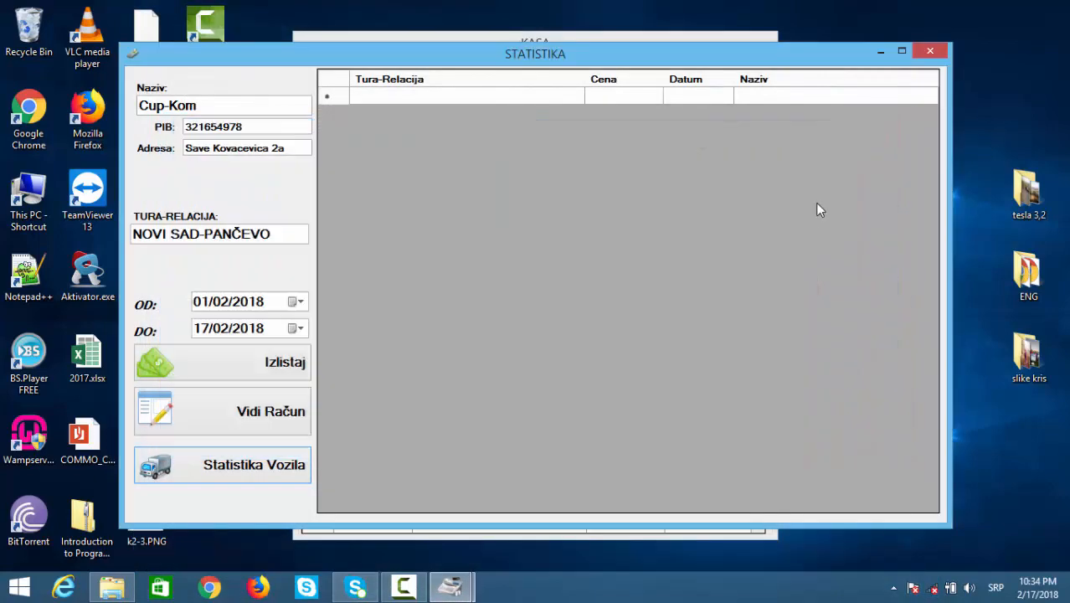
pyautogui.click(929, 52)
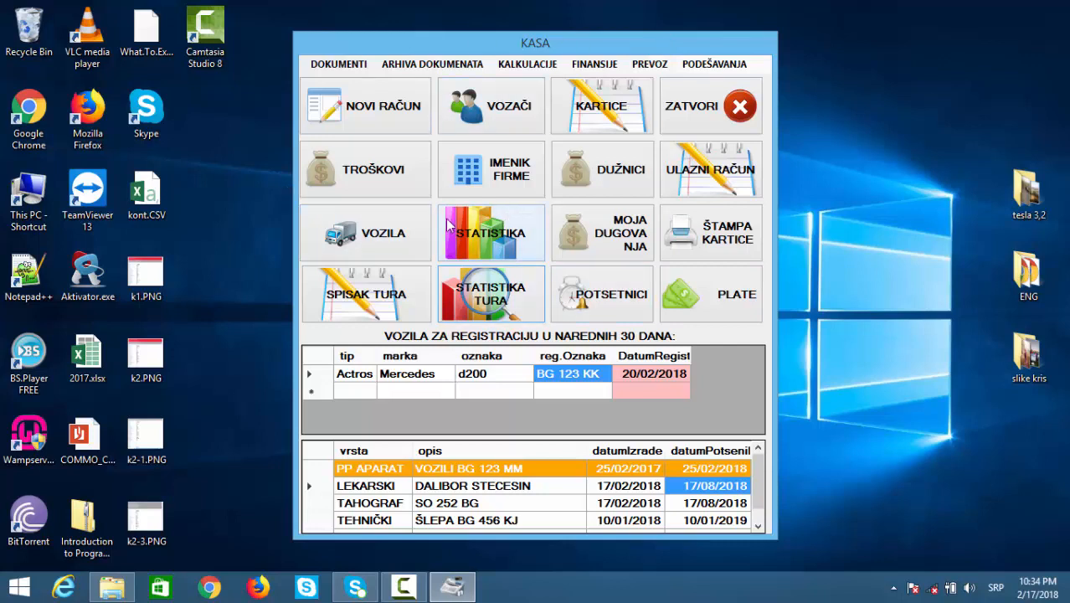
# Open the driver salaries and list those of the driver found with the letter d from 01/02/2018 to 17/02/2018.
pyautogui.click(710, 313)
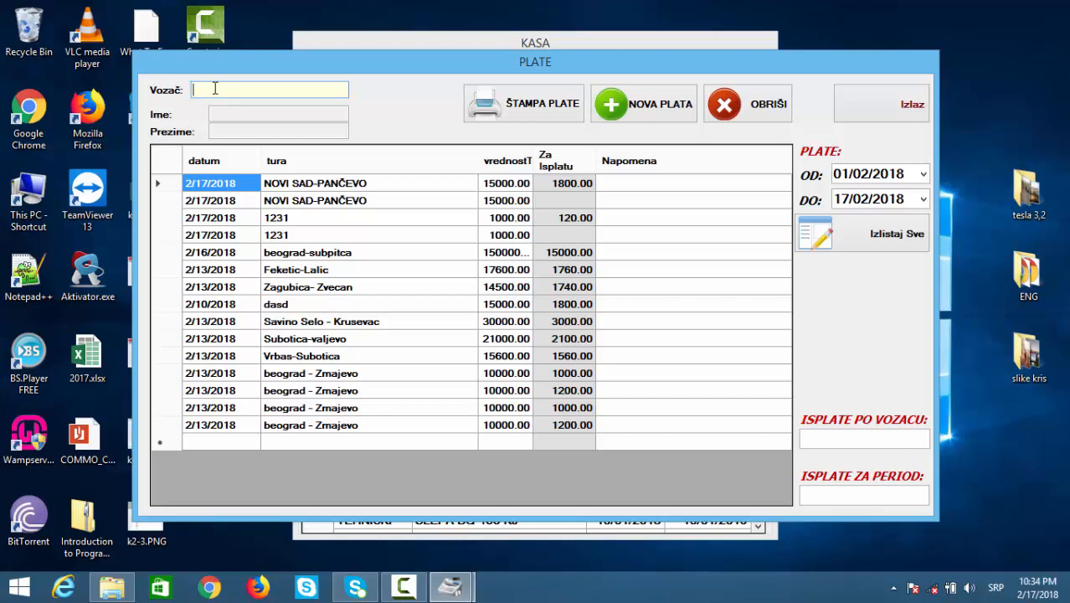
pyautogui.write('d')
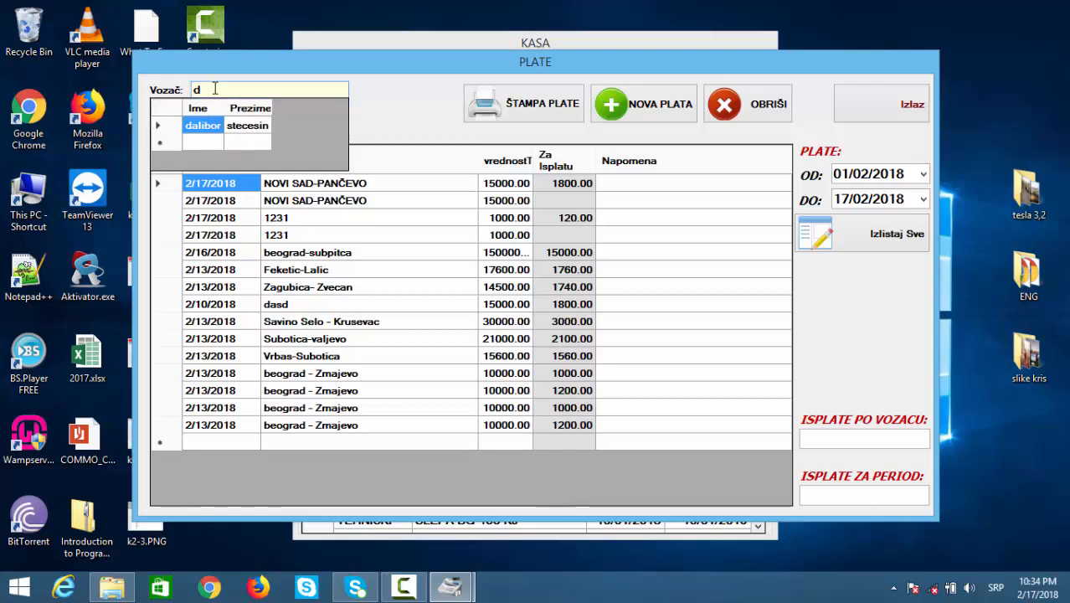
pyautogui.click(251, 125)
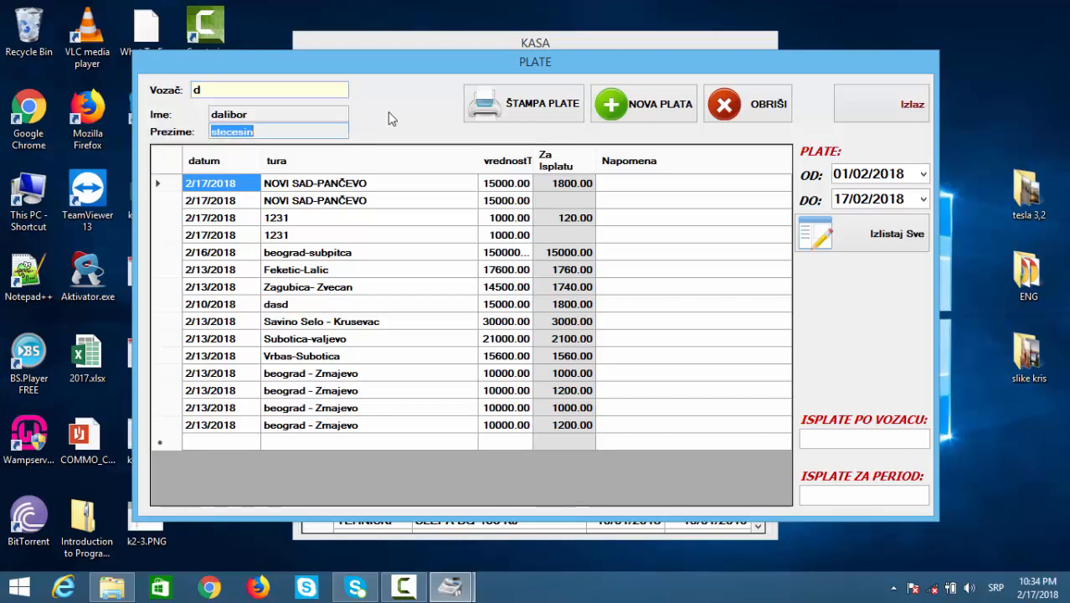
pyautogui.click(849, 233)
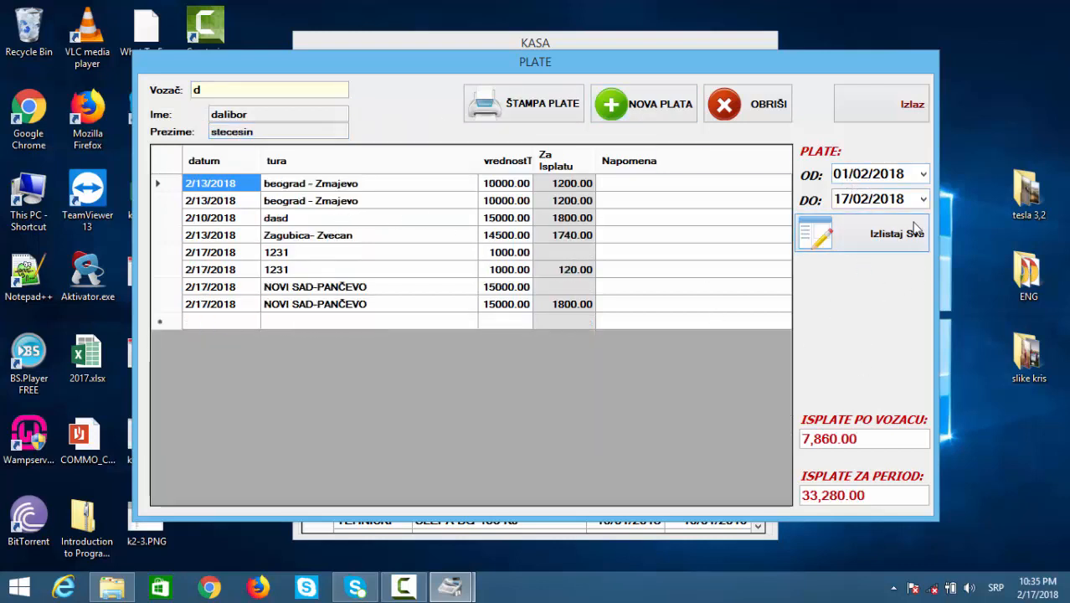
# Examine the date, tour, tour value and payout columns of the driver's salary list.
pyautogui.moveTo(232, 183); pyautogui.dragTo(208, 312)
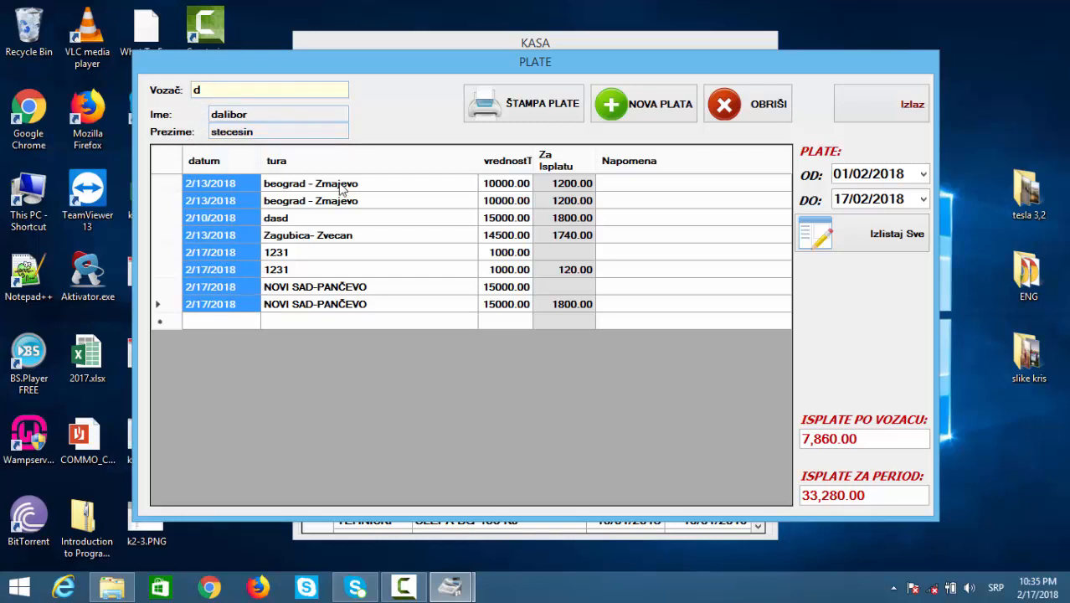
pyautogui.moveTo(340, 189); pyautogui.dragTo(325, 304)
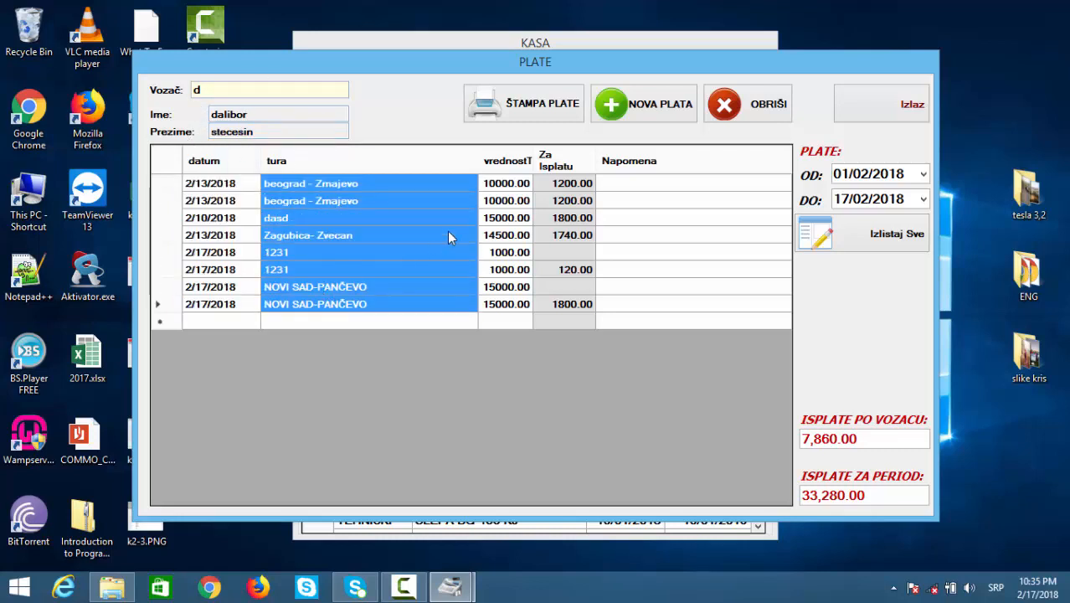
pyautogui.moveTo(525, 188); pyautogui.dragTo(517, 289)
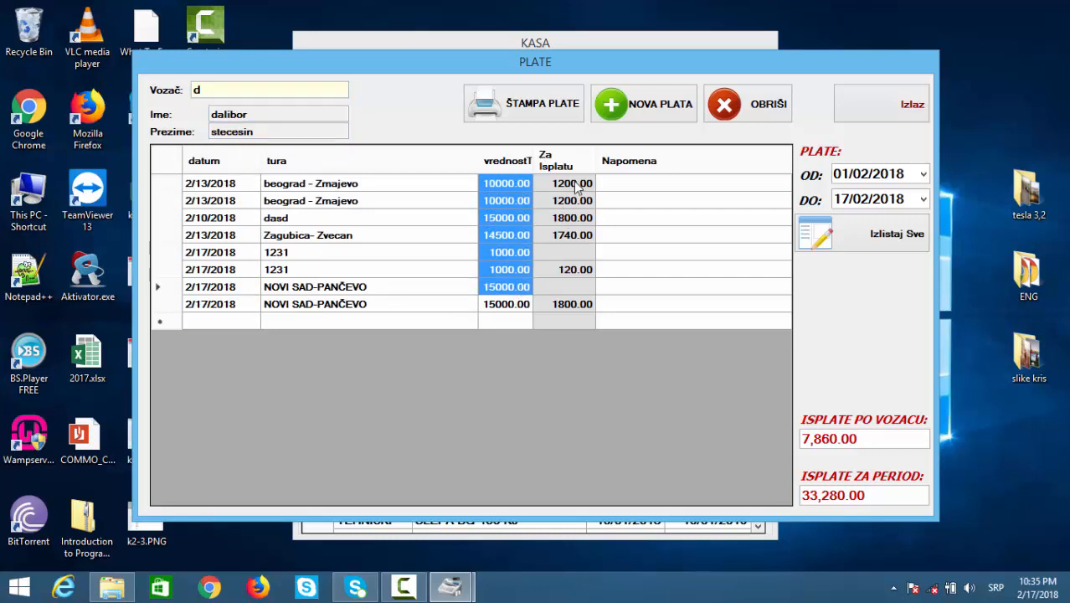
pyautogui.moveTo(577, 188); pyautogui.dragTo(560, 300)
pyautogui.click(574, 213)
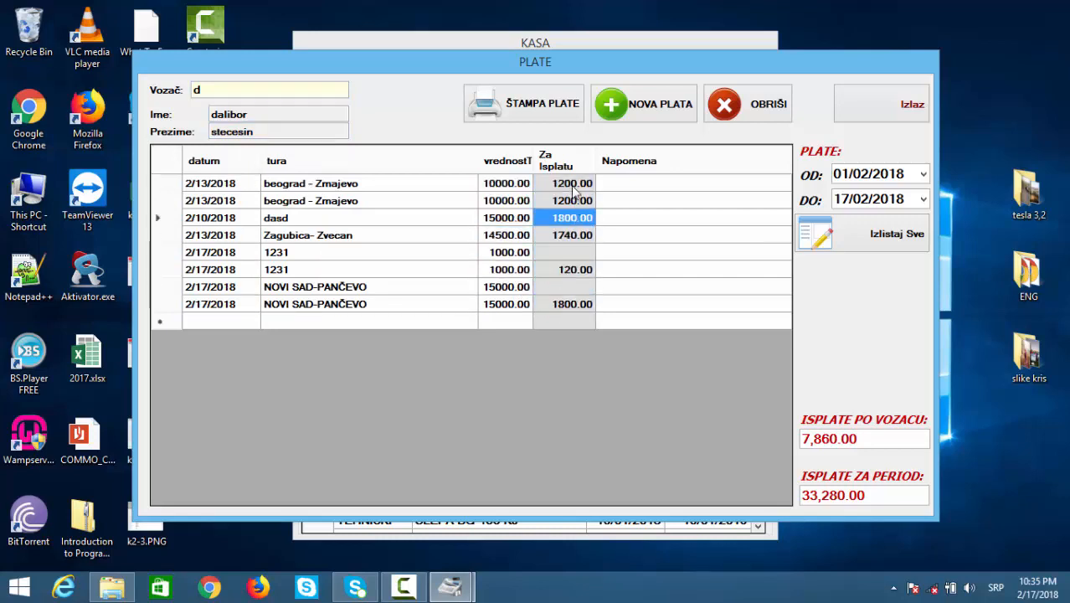
pyautogui.moveTo(571, 187); pyautogui.dragTo(556, 310)
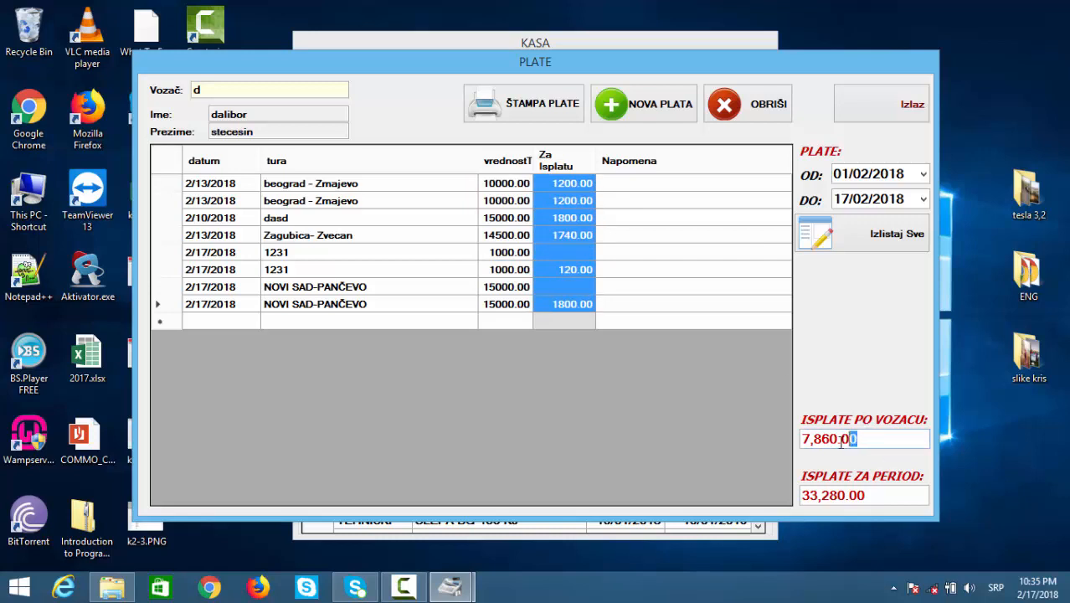
# Examine the payout total for the driver and the payout total for the whole period.
pyautogui.moveTo(848, 439); pyautogui.dragTo(779, 451)
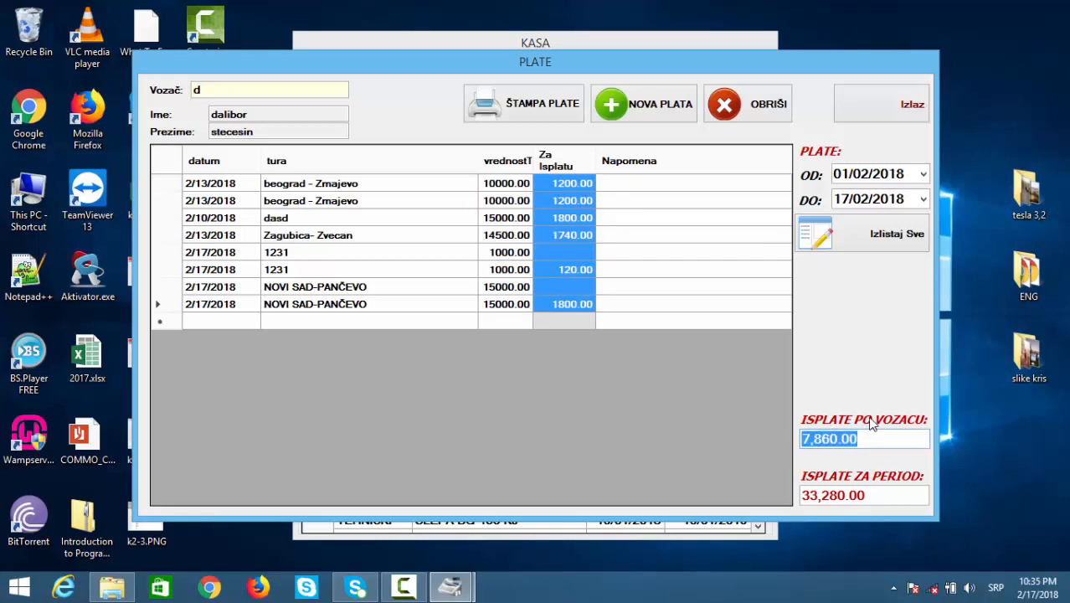
pyautogui.click(891, 440)
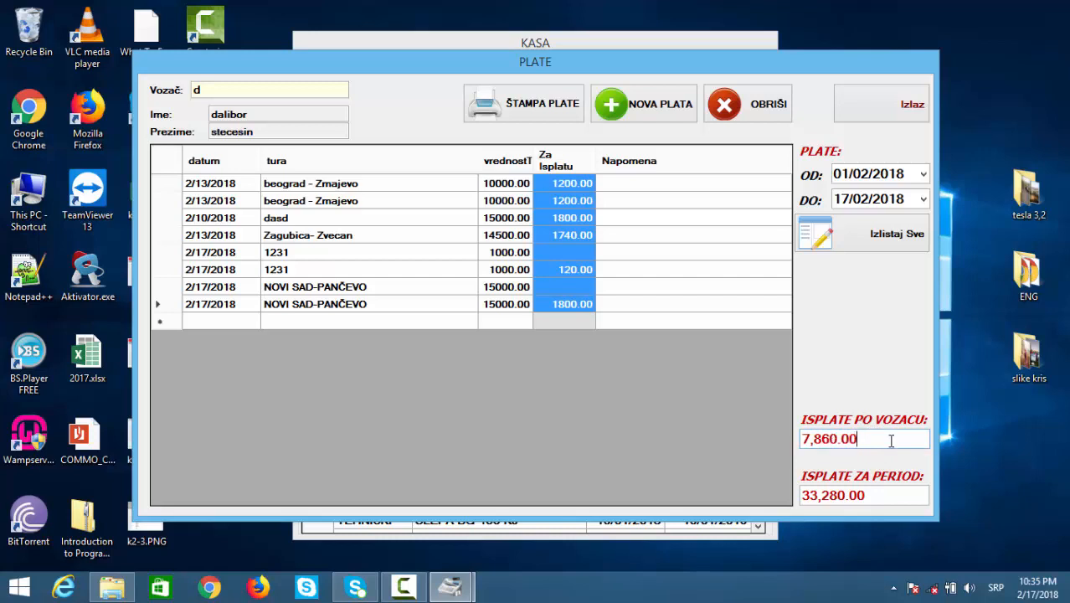
pyautogui.moveTo(888, 440); pyautogui.dragTo(780, 442)
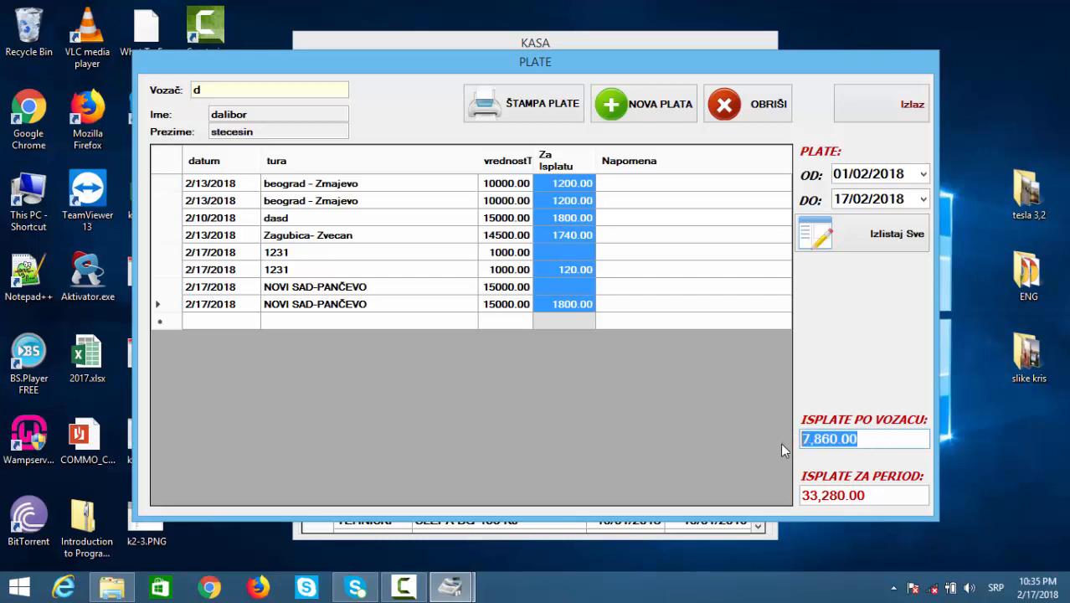
pyautogui.click(867, 442)
pyautogui.doubleClick(872, 438)
pyautogui.moveTo(878, 500); pyautogui.dragTo(800, 494)
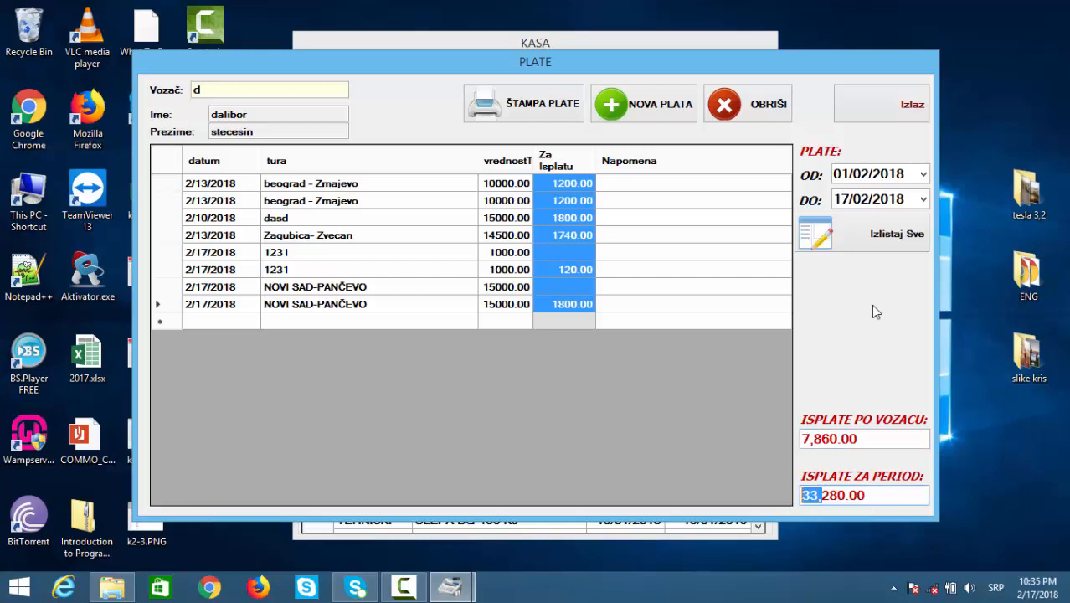
# List the salaries of the second driver for the same period and examine the tours and the driver's payout total.
pyautogui.doubleClick(225, 92)
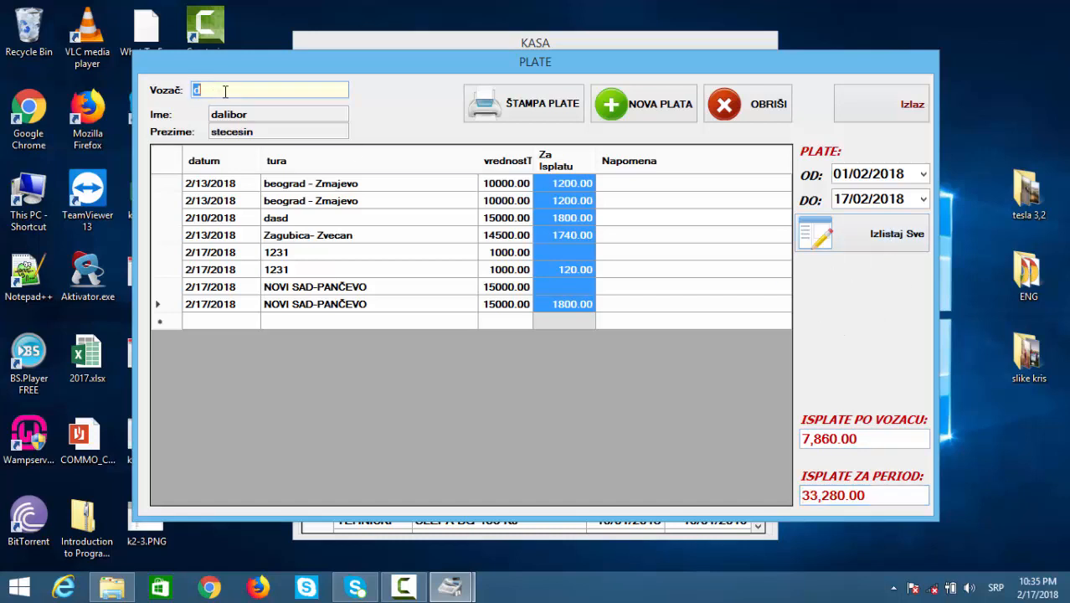
pyautogui.write('d')
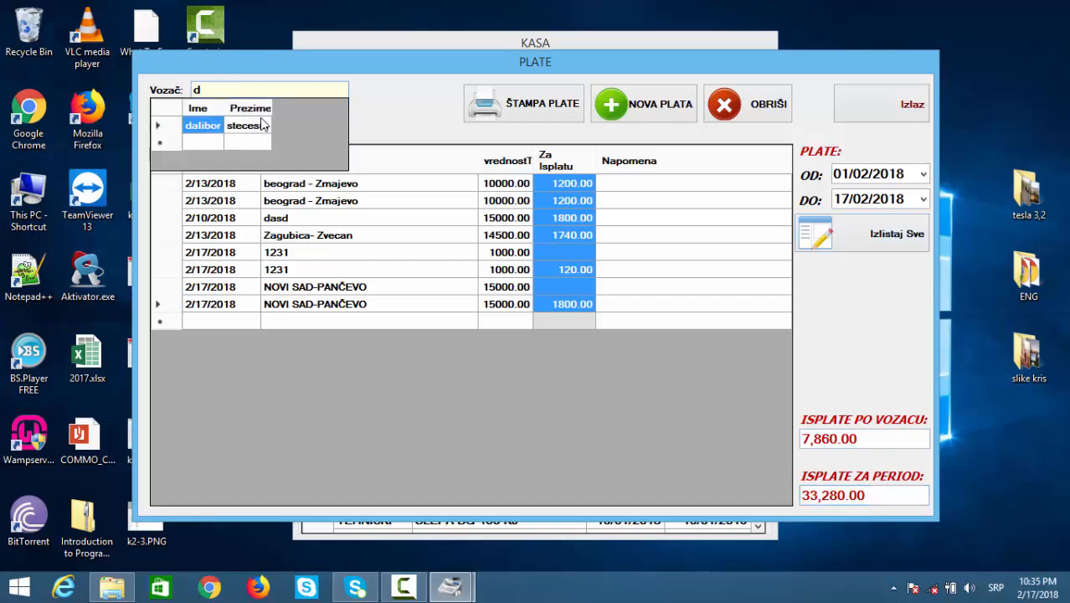
pyautogui.press('BackSpace')
pyautogui.click(247, 143)
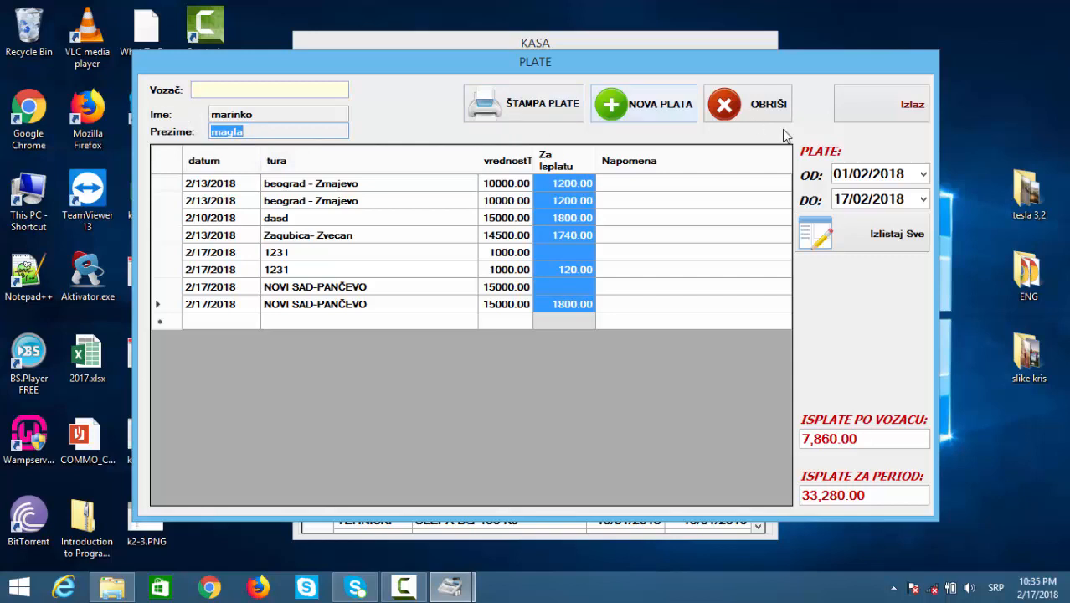
pyautogui.click(872, 239)
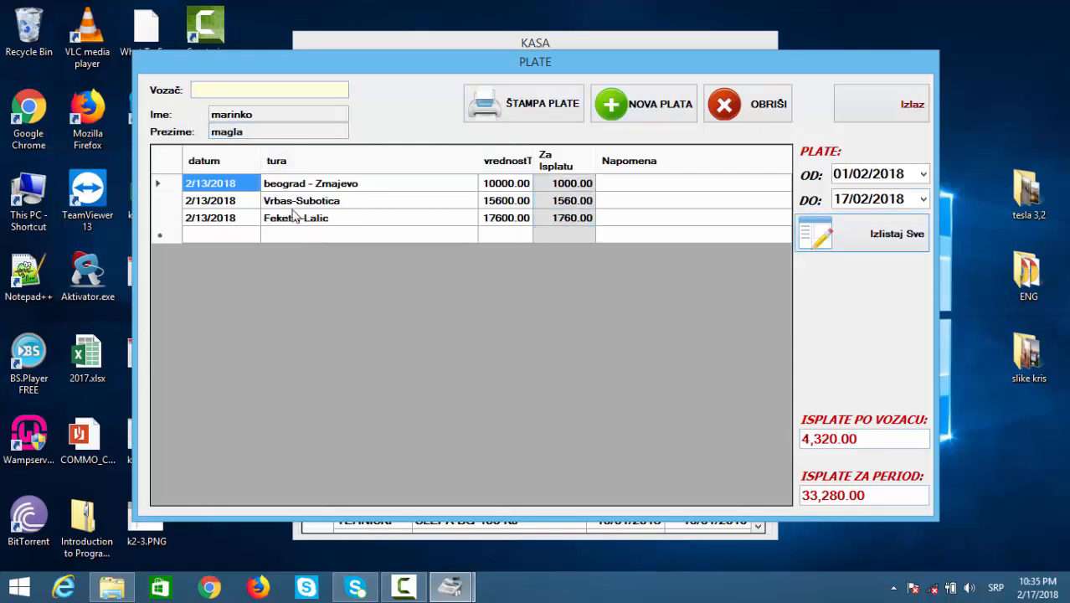
pyautogui.moveTo(300, 186); pyautogui.dragTo(298, 219)
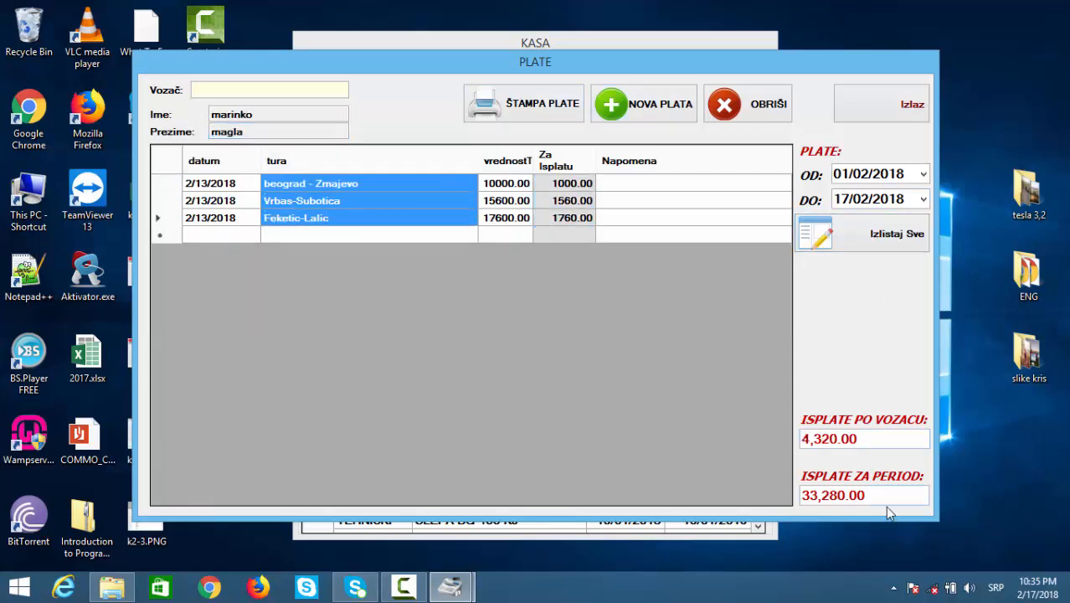
pyautogui.moveTo(866, 440); pyautogui.dragTo(774, 450)
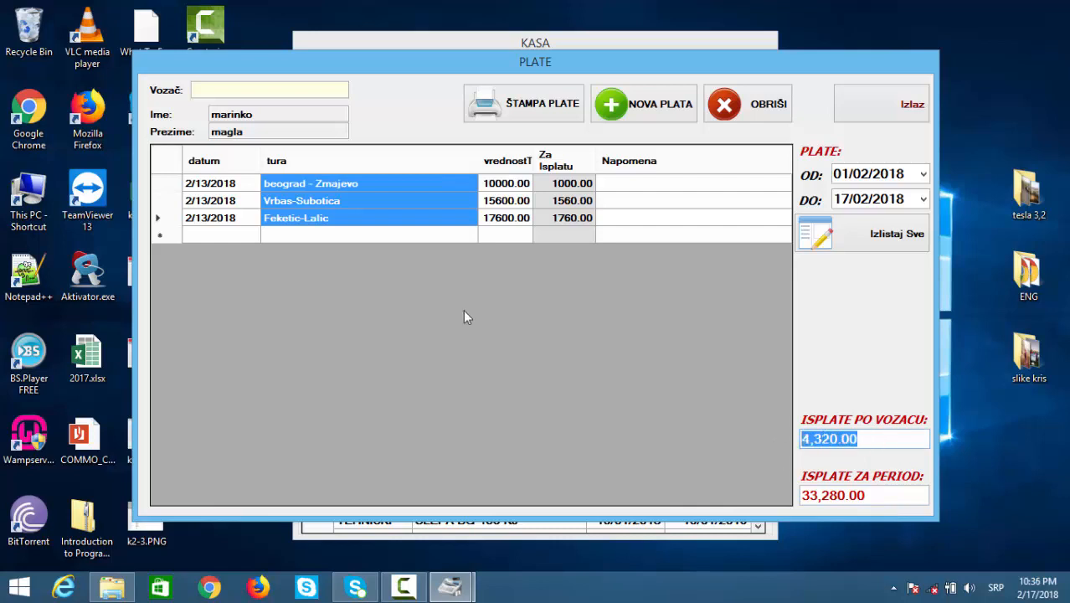
# Preview the second driver's salary printout and leave the salary records without deleting any entry.
pyautogui.click(559, 114)
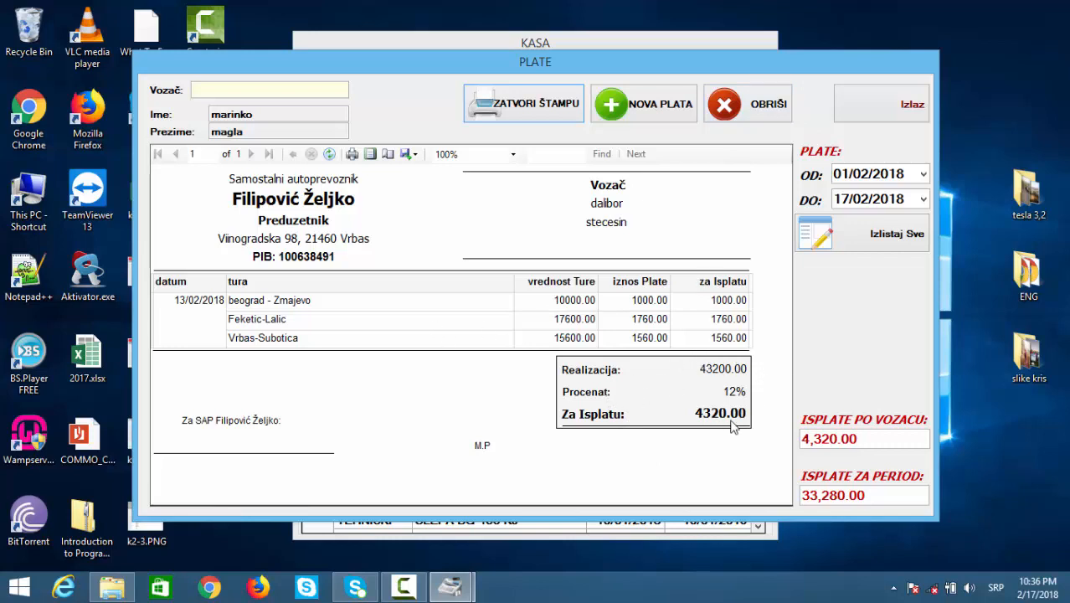
pyautogui.click(759, 116)
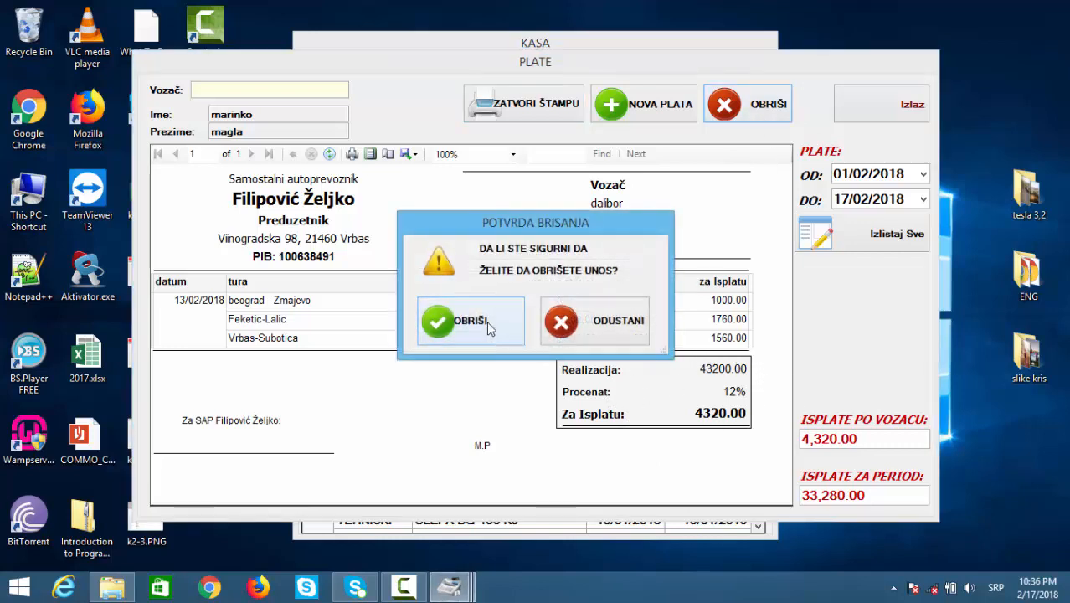
pyautogui.click(596, 332)
pyautogui.click(529, 115)
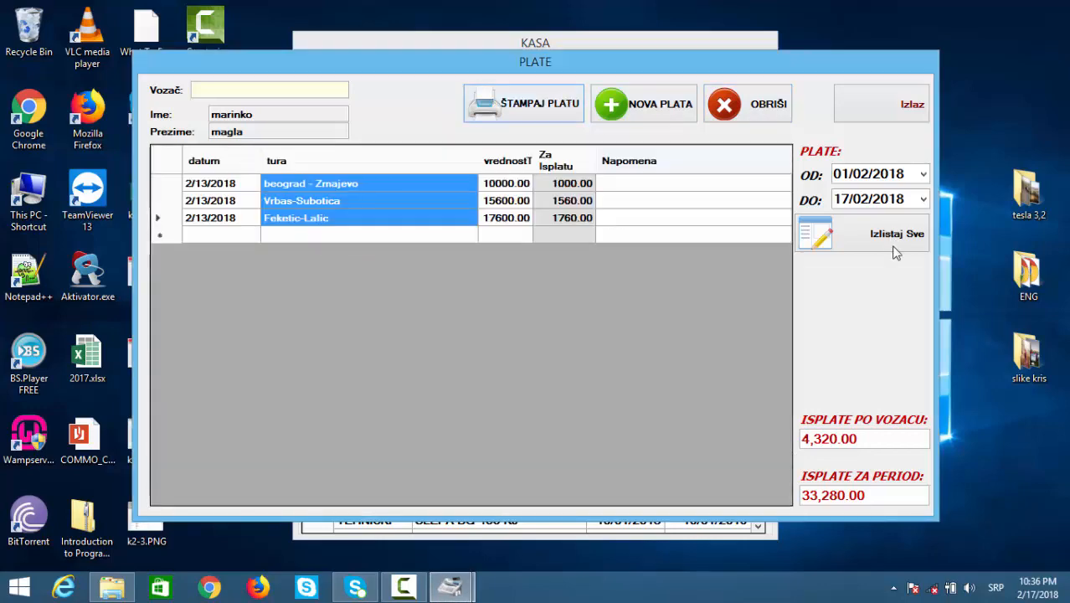
pyautogui.click(888, 115)
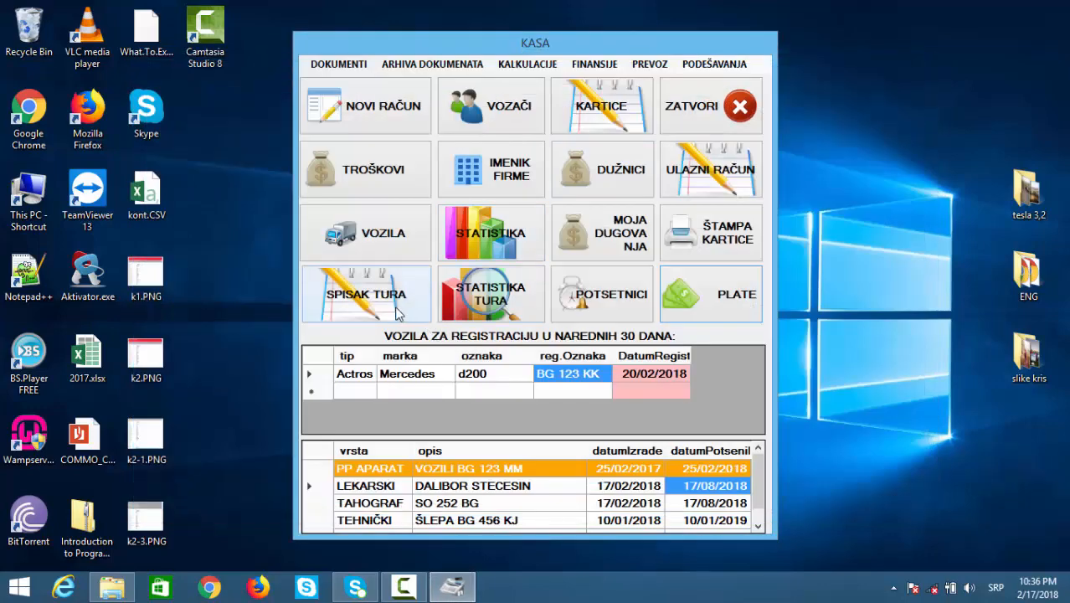
# Start a new tour in the tour list with code 5 and the route SUBOTICA ZAJEČAR.
pyautogui.click(413, 303)
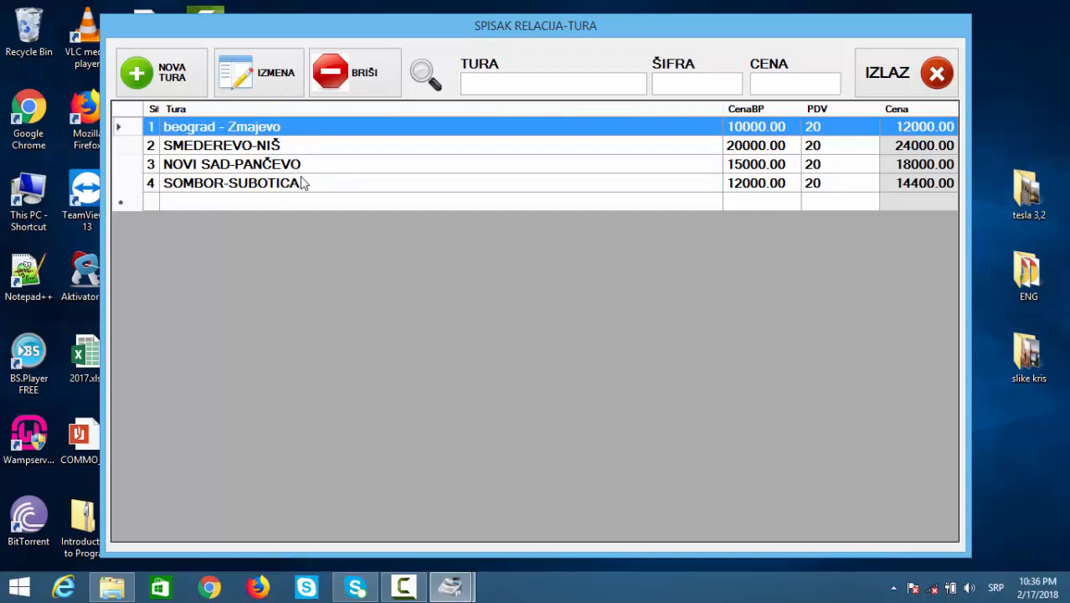
pyautogui.click(189, 71)
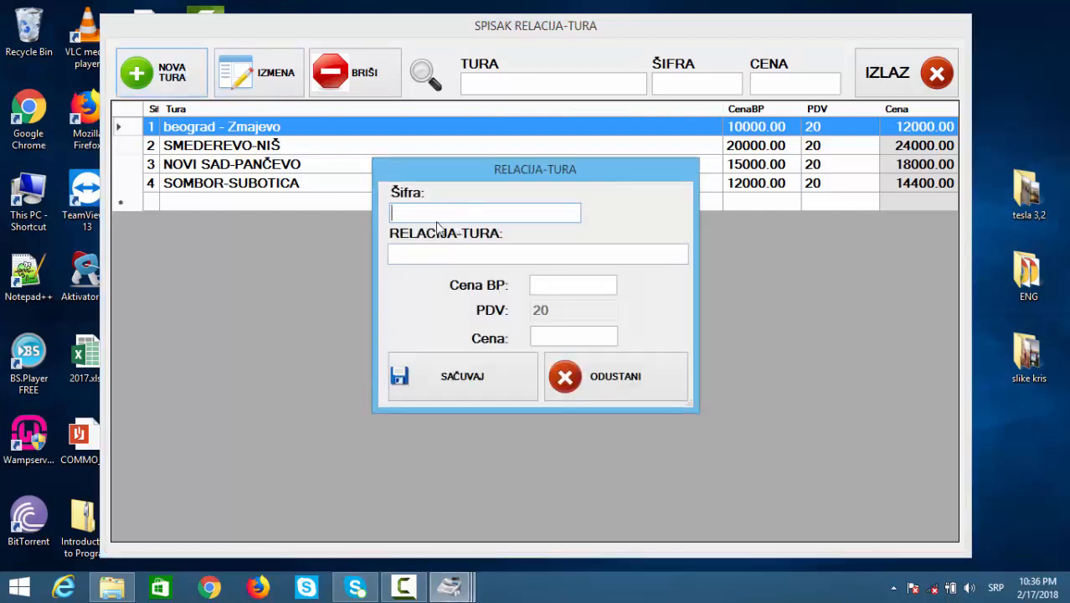
pyautogui.write('5')
pyautogui.click(420, 255)
pyautogui.write('SUB')
pyautogui.press('BackSpace')
pyautogui.press('BackSpace')
pyautogui.press('BackSpace')
pyautogui.write('SUBOTI')
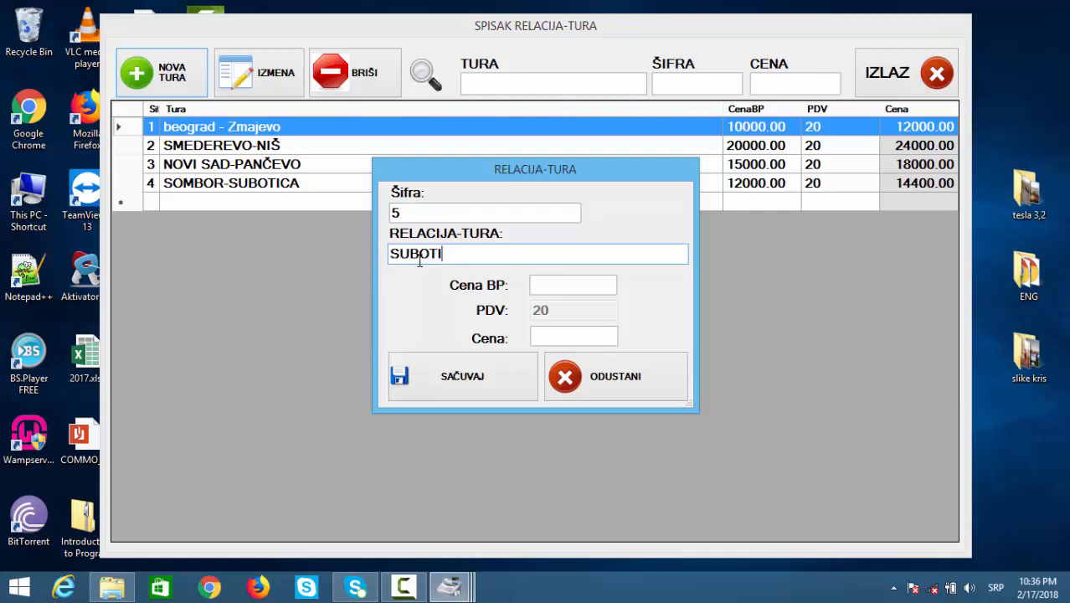
pyautogui.write('CA ZAJEČAR')
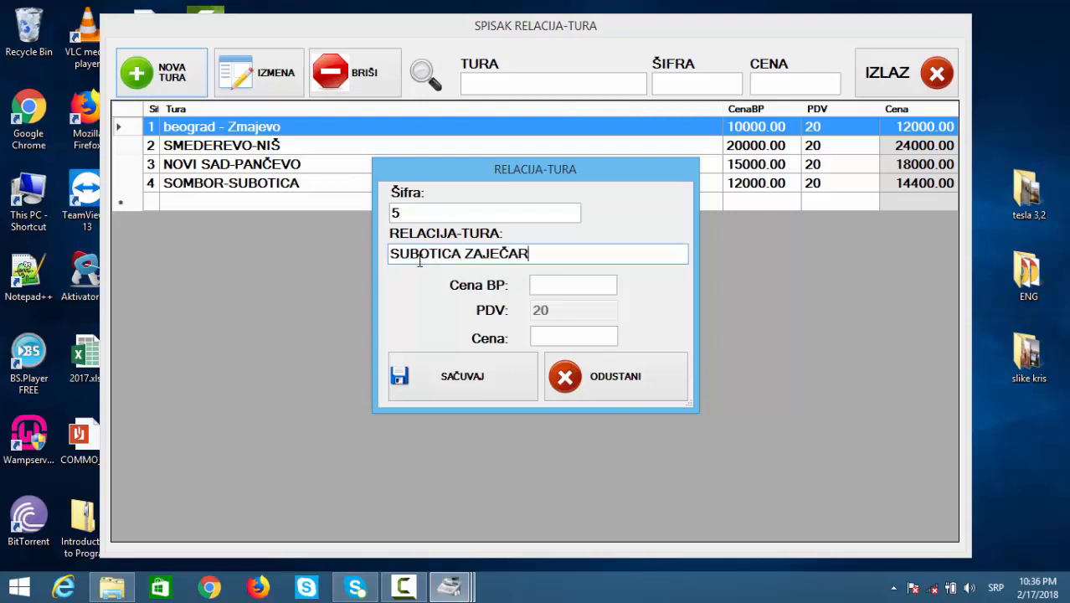
# Set the new tour's price without PDV to 25000, save it, and close the tour list.
pyautogui.click(588, 285)
pyautogui.write('25000')
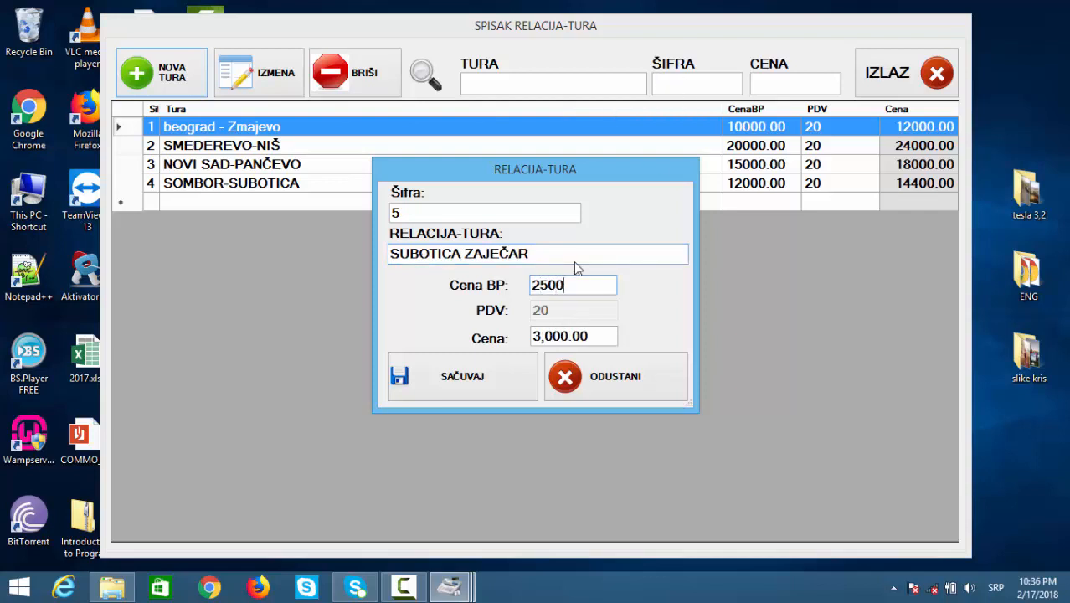
pyautogui.click(495, 376)
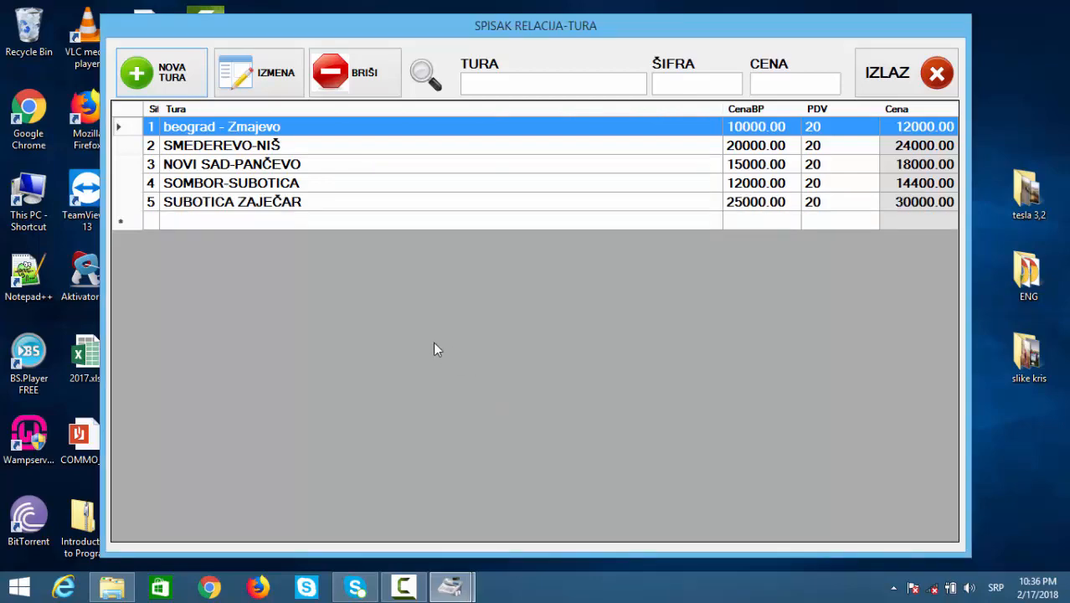
pyautogui.click(186, 209)
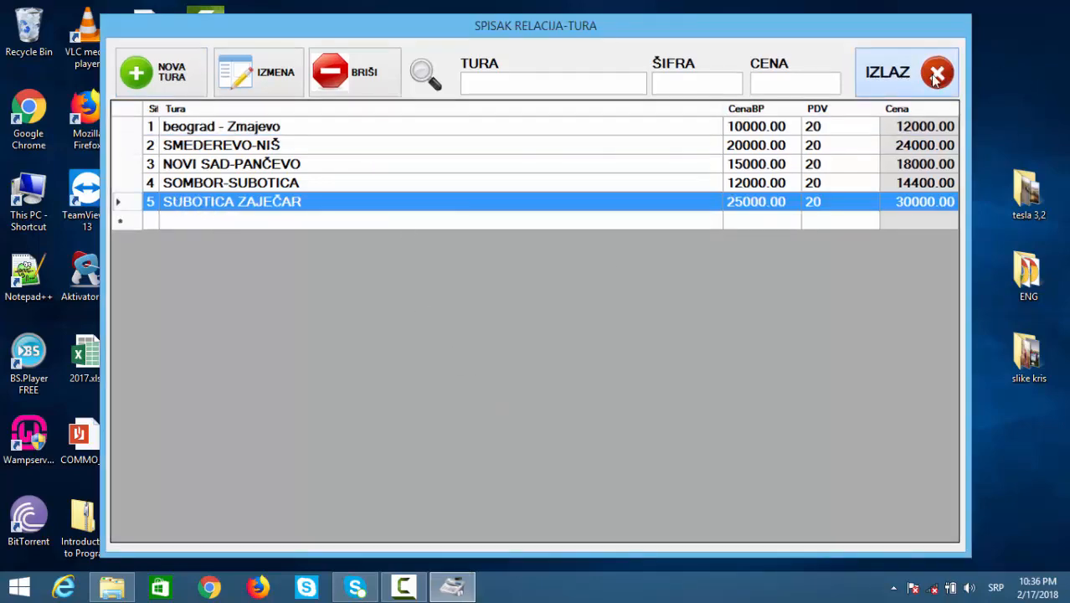
pyautogui.click(904, 73)
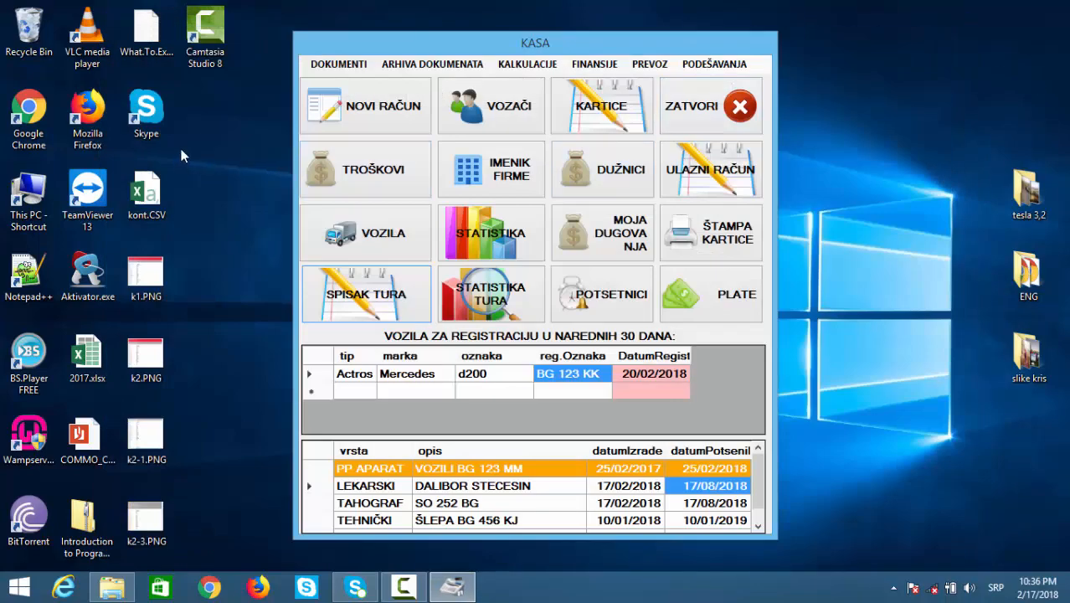
# Create a new invoice for TAKOVO DOO and add the SUBOTICA ZAJEČAR tour to it.
pyautogui.click(426, 127)
pyautogui.write('d')
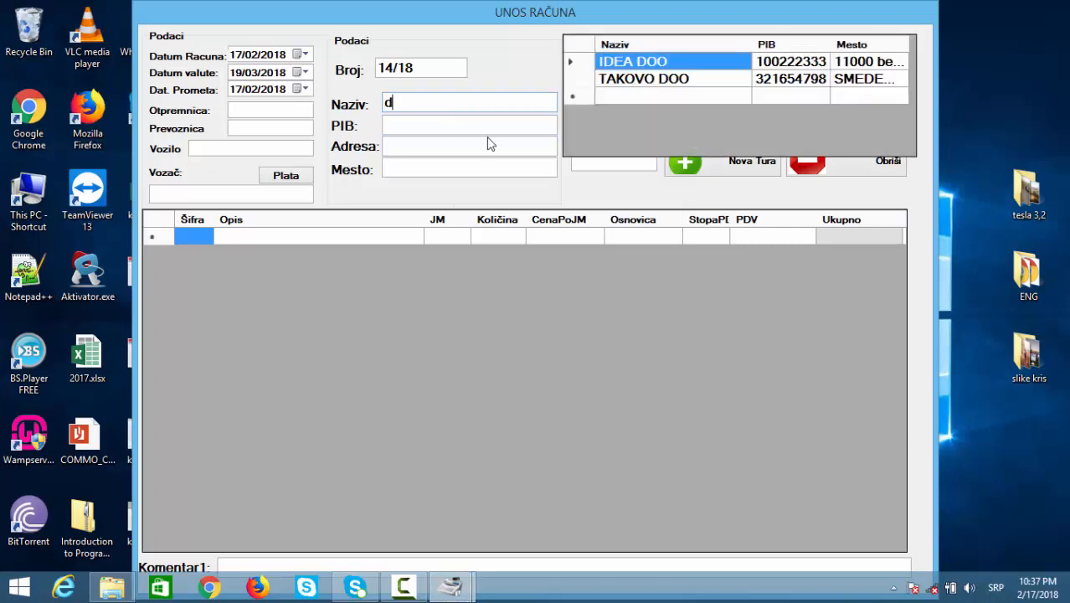
pyautogui.click(632, 82)
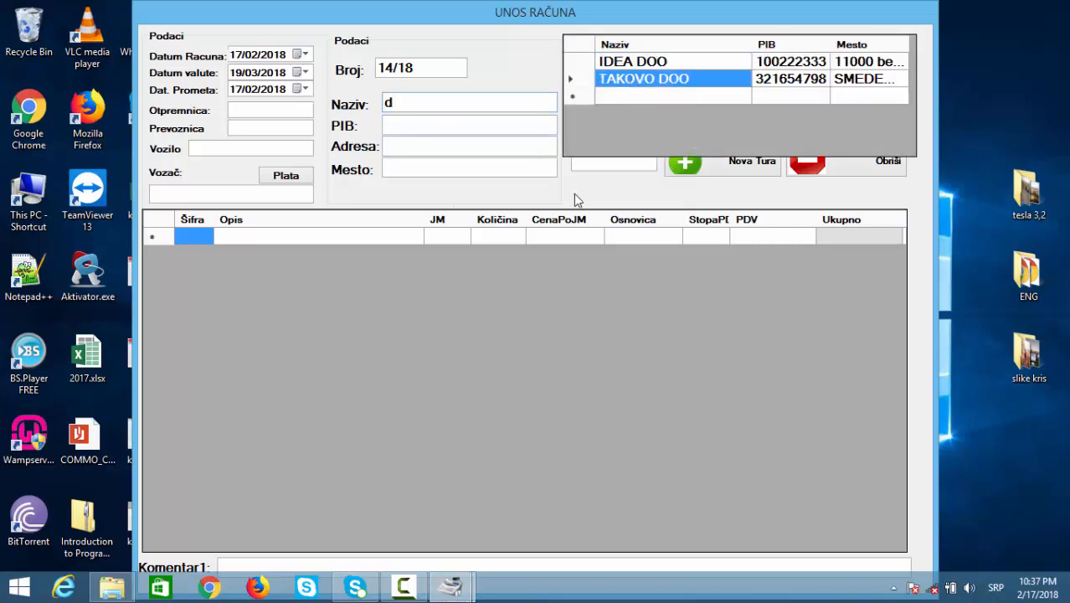
pyautogui.doubleClick(638, 84)
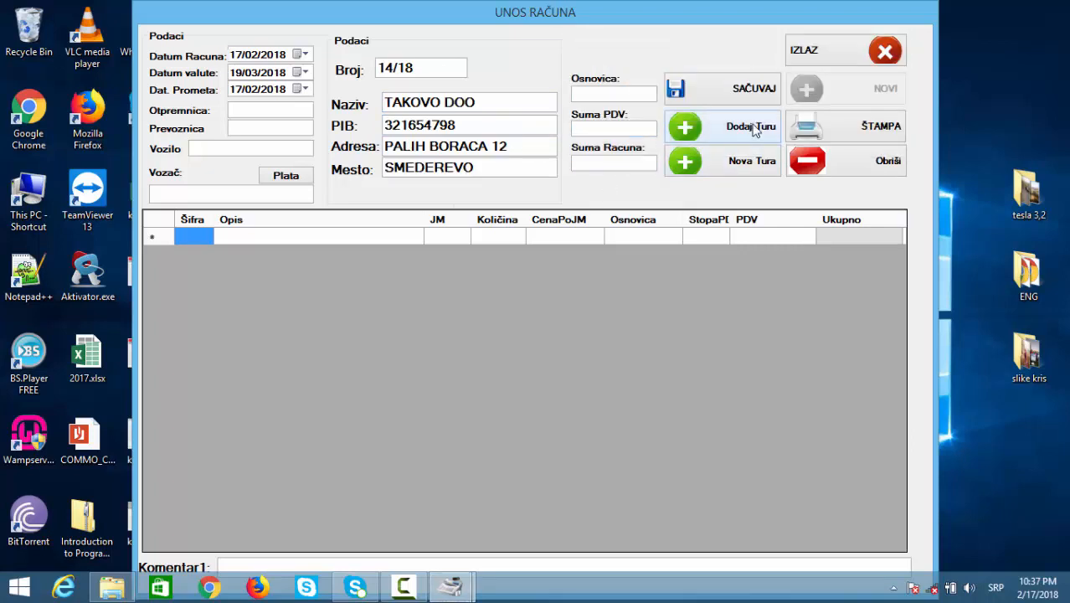
pyautogui.click(755, 130)
pyautogui.click(552, 363)
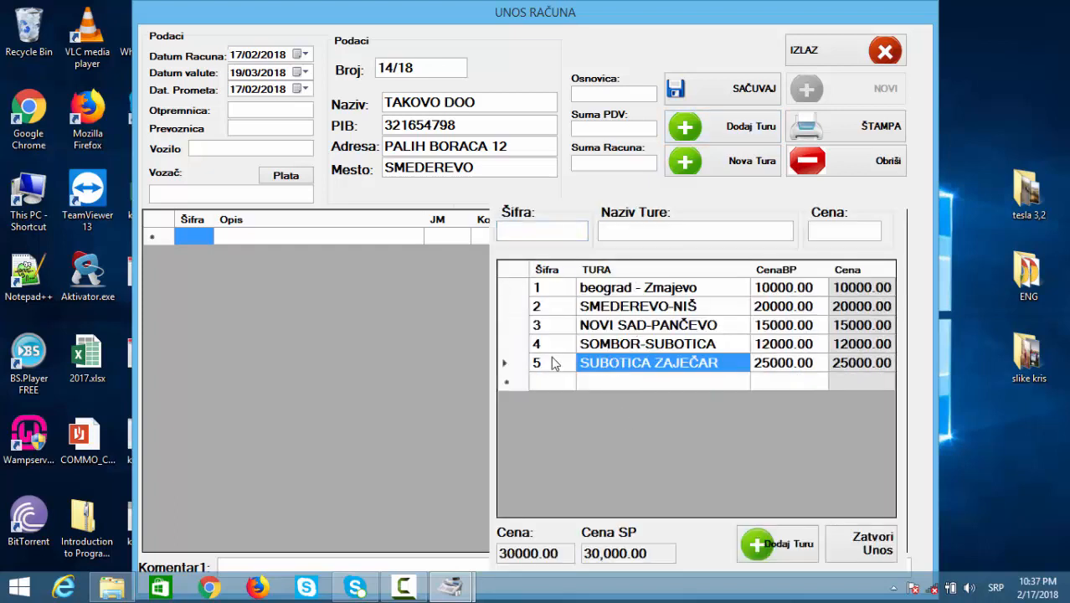
pyautogui.click(774, 542)
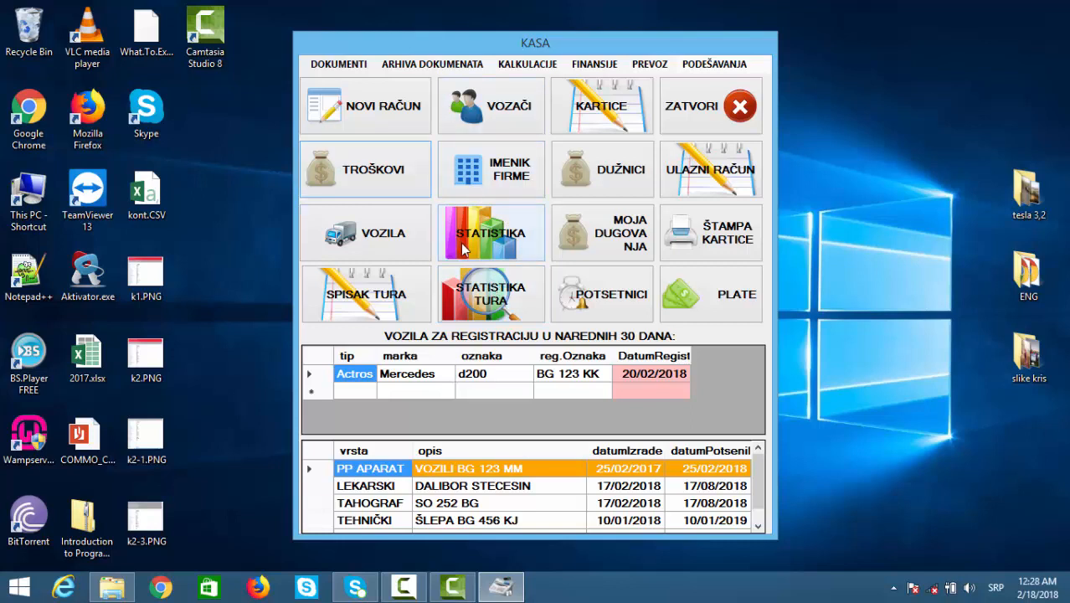
# Open the expense list and examine the types, descriptions, dates and values of the recorded expenses.
pyautogui.click(427, 185)
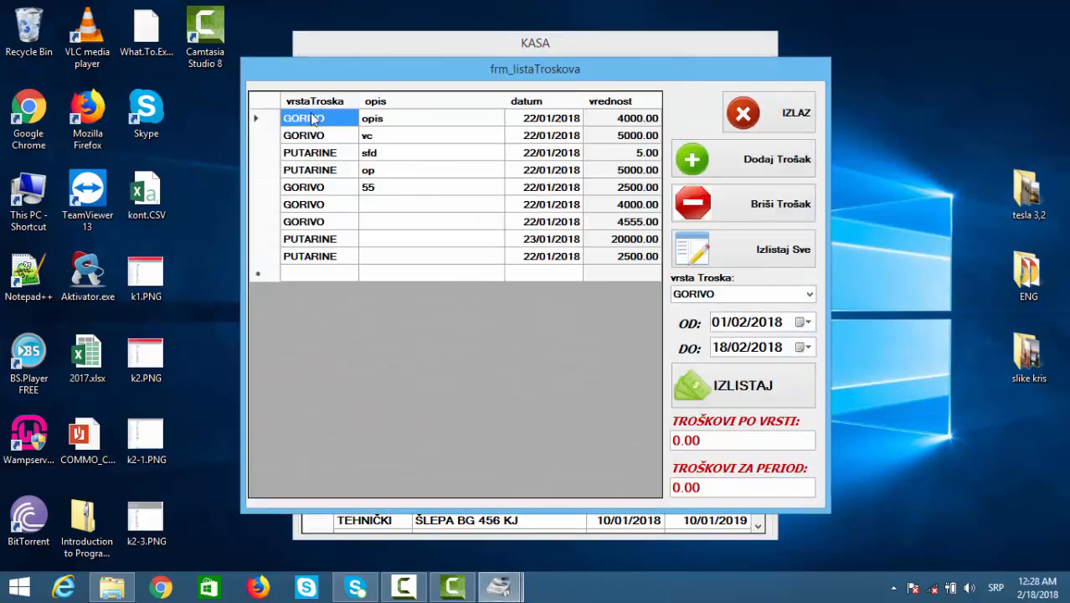
pyautogui.keyDown('shift'); pyautogui.click(312, 209); pyautogui.keyUp('shift')
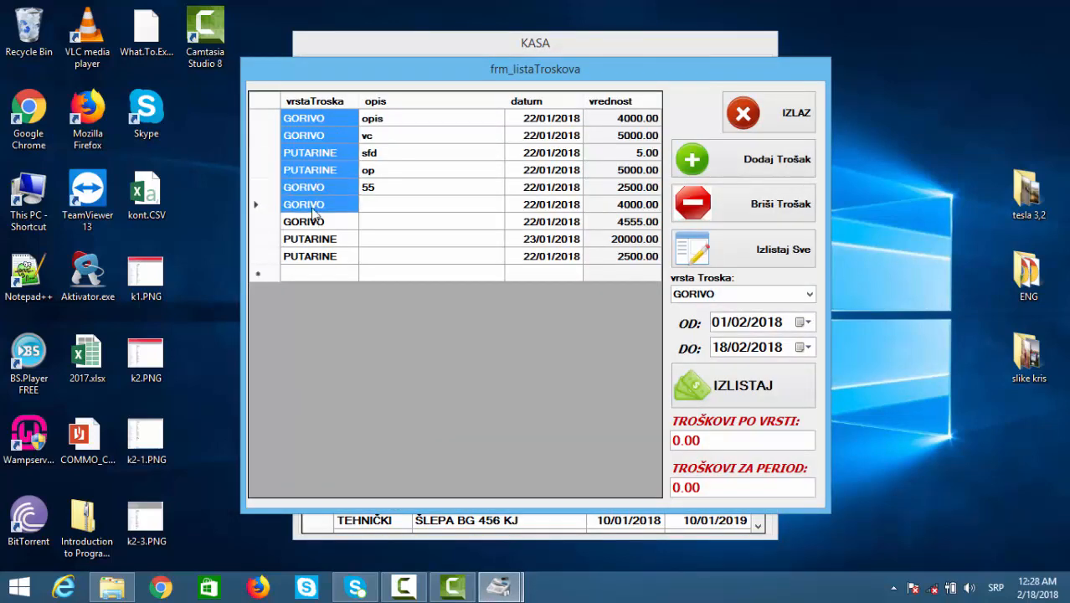
pyautogui.moveTo(312, 214); pyautogui.dragTo(341, 259)
pyautogui.moveTo(391, 126); pyautogui.dragTo(376, 238)
pyautogui.moveTo(524, 132); pyautogui.dragTo(523, 236)
pyautogui.moveTo(621, 140); pyautogui.dragTo(616, 267)
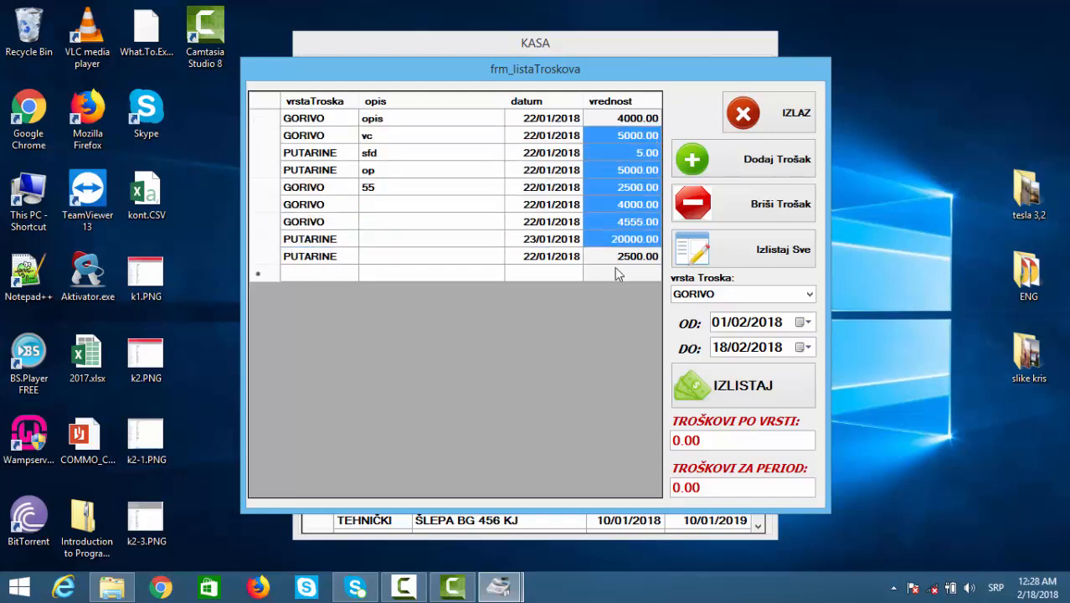
# List the GORIVO expenses for the period from 01/01/2018 to 18/02/2018.
pyautogui.click(809, 295)
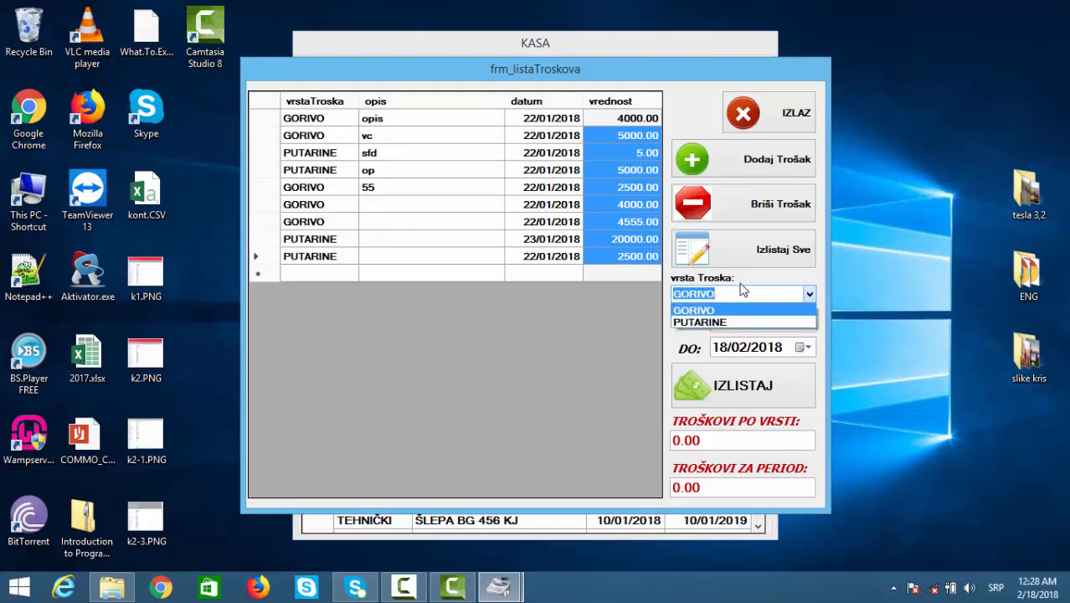
pyautogui.click(743, 291)
pyautogui.click(808, 295)
pyautogui.click(703, 310)
pyautogui.click(736, 323)
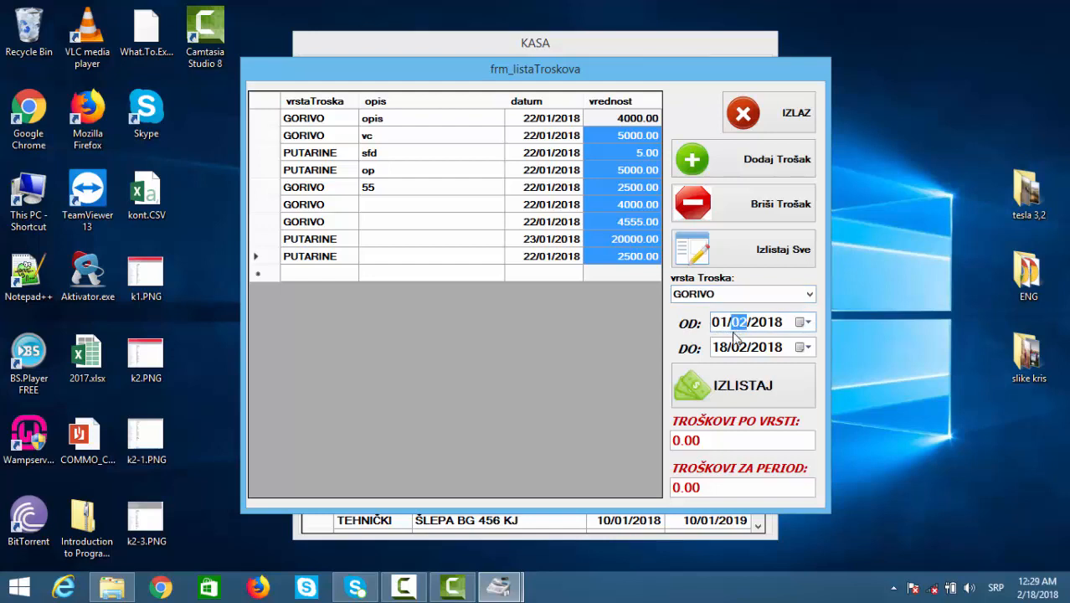
pyautogui.write('01')
pyautogui.click(736, 377)
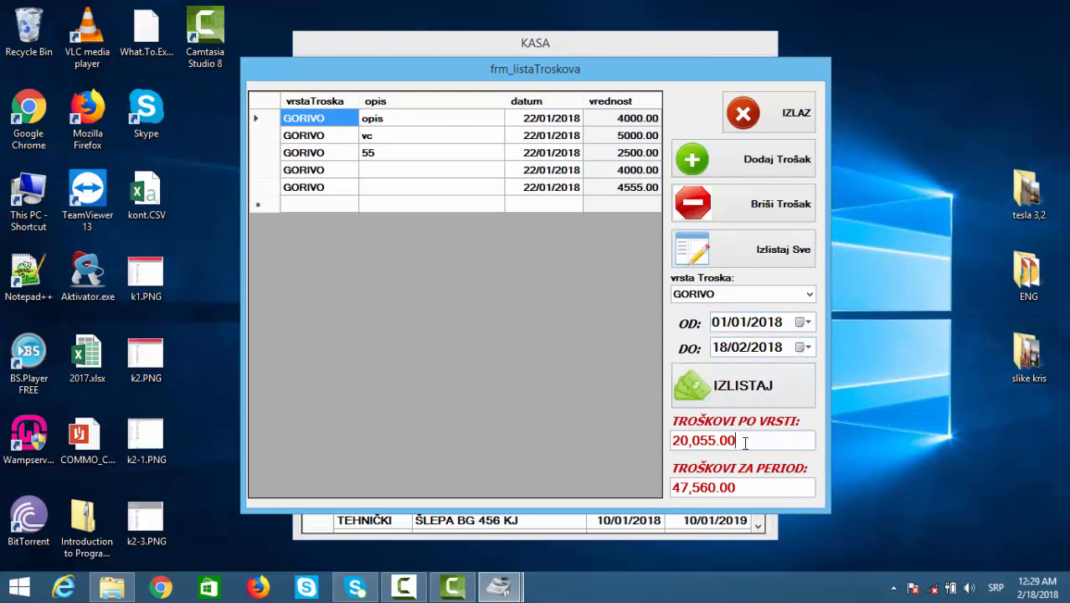
# Examine the cost total for the GORIVO type and the total costs for the whole period.
pyautogui.moveTo(747, 441); pyautogui.dragTo(655, 445)
pyautogui.press('BackSpace')
pyautogui.hotkey('ctrl', 'z')
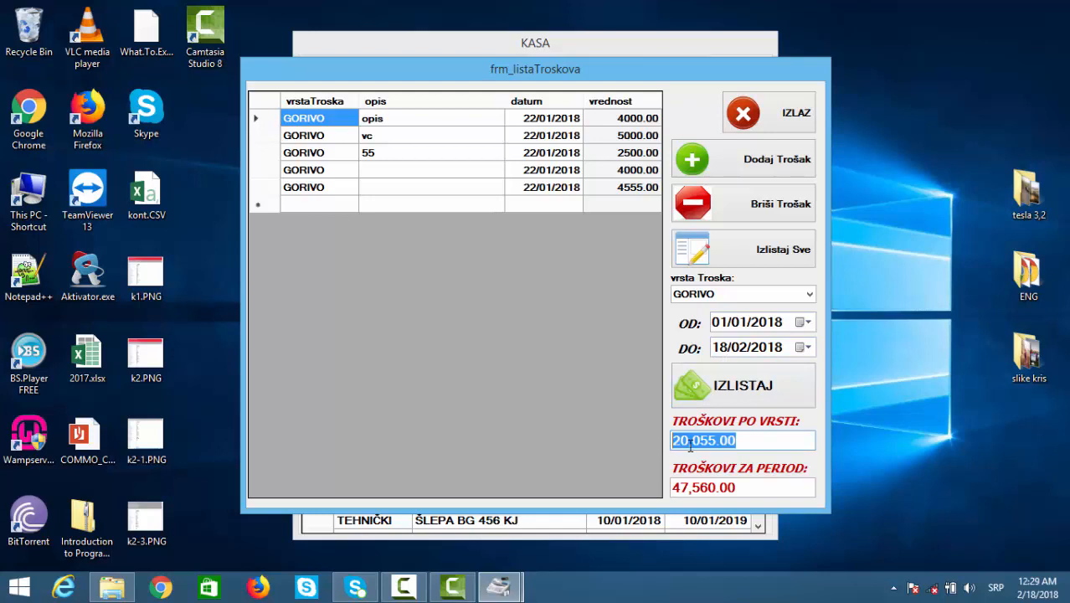
pyautogui.click(695, 446)
pyautogui.moveTo(741, 441); pyautogui.dragTo(635, 427)
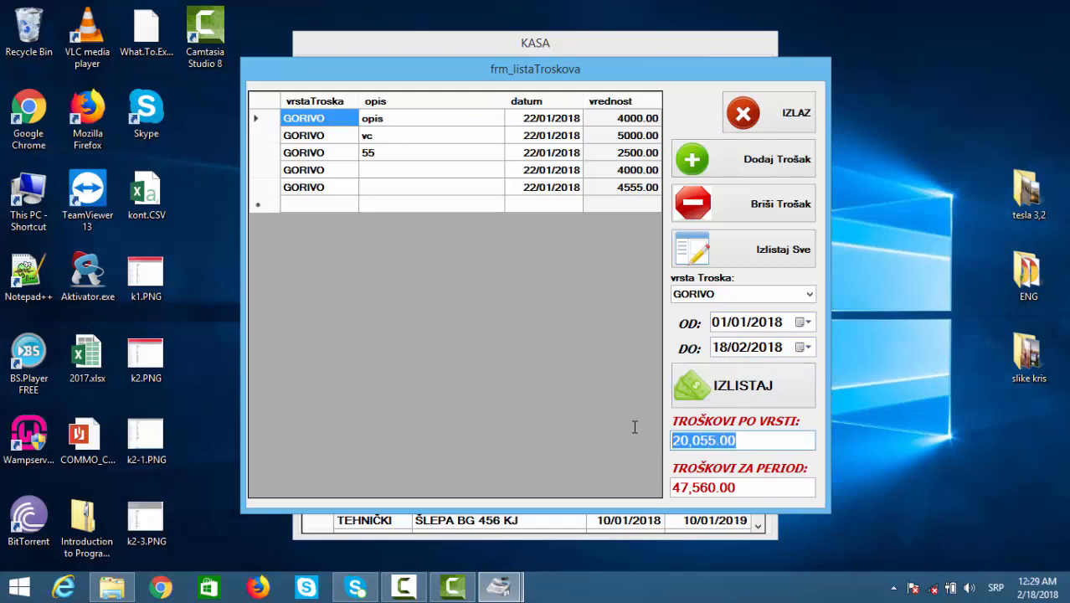
pyautogui.click(751, 486)
pyautogui.moveTo(750, 487); pyautogui.dragTo(717, 487)
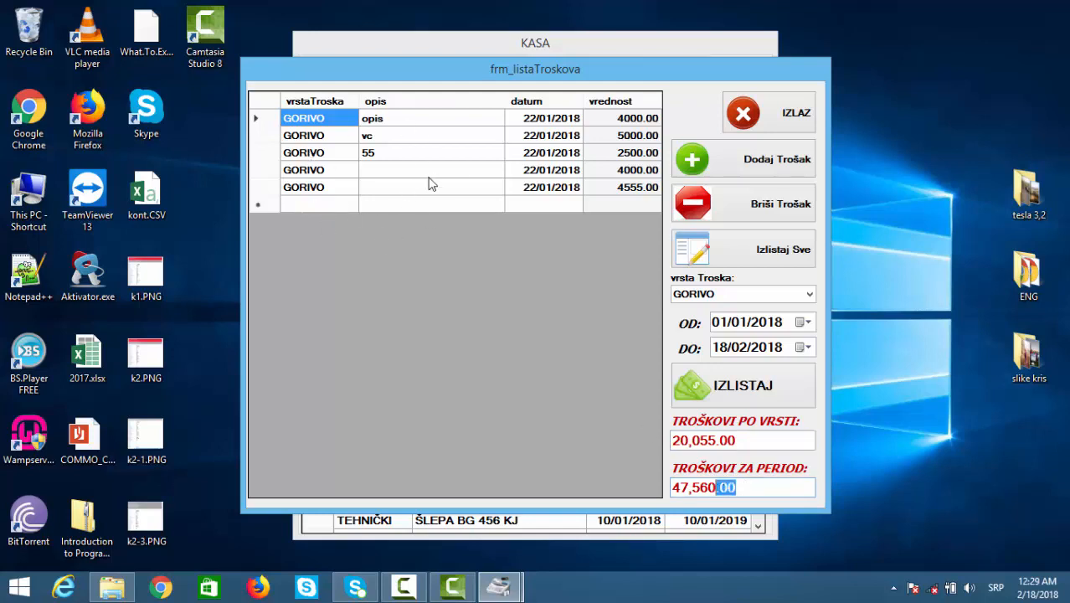
pyautogui.moveTo(742, 489); pyautogui.dragTo(657, 506)
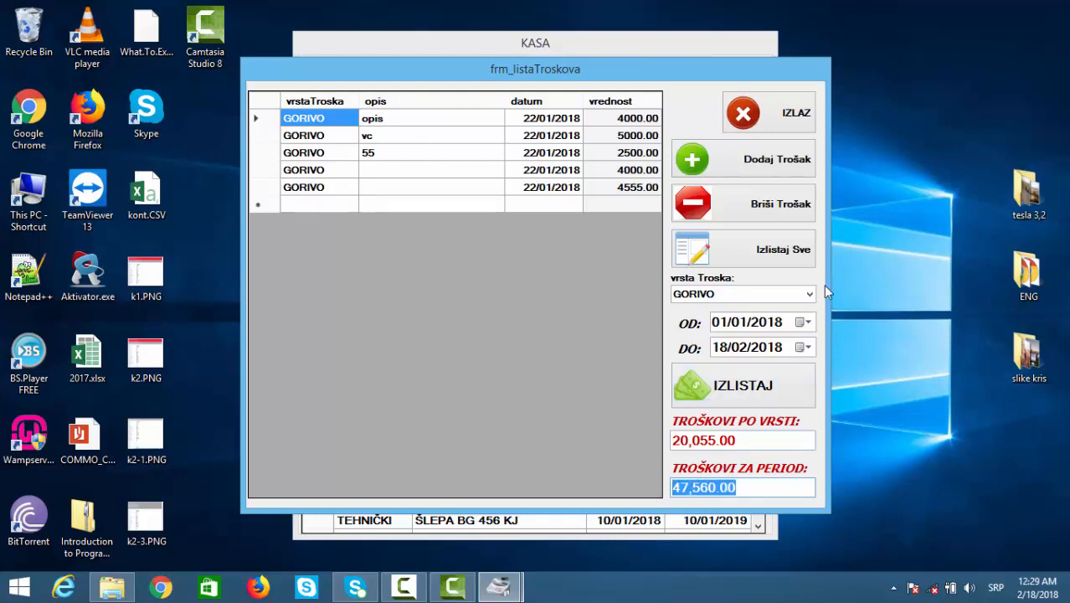
# List the PUTARINE expenses for the same period and examine the cost total for that type.
pyautogui.click(810, 295)
pyautogui.click(724, 319)
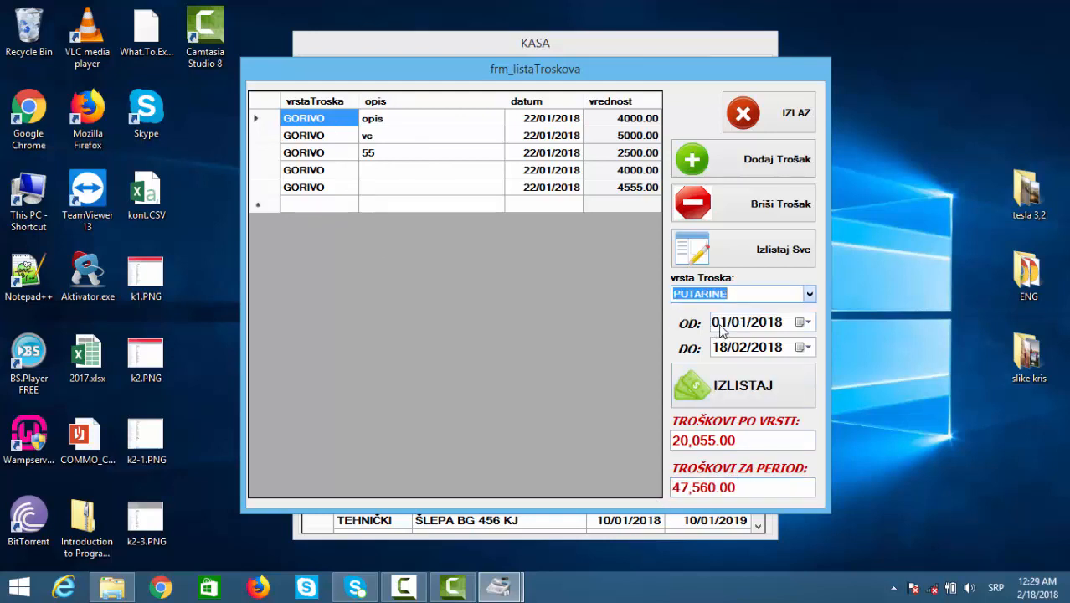
pyautogui.click(731, 388)
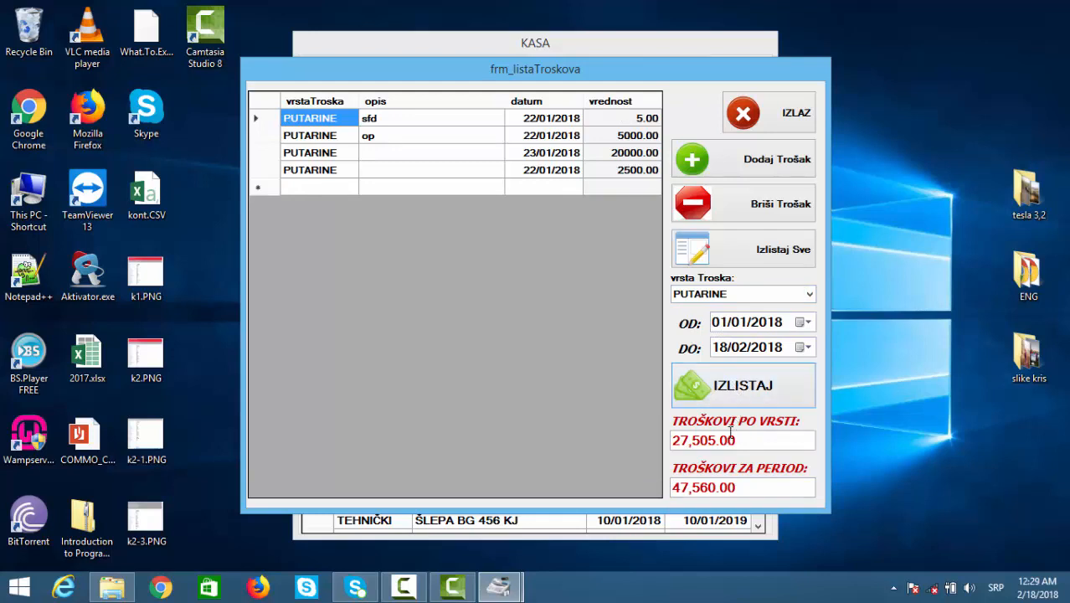
pyautogui.moveTo(743, 439); pyautogui.dragTo(622, 450)
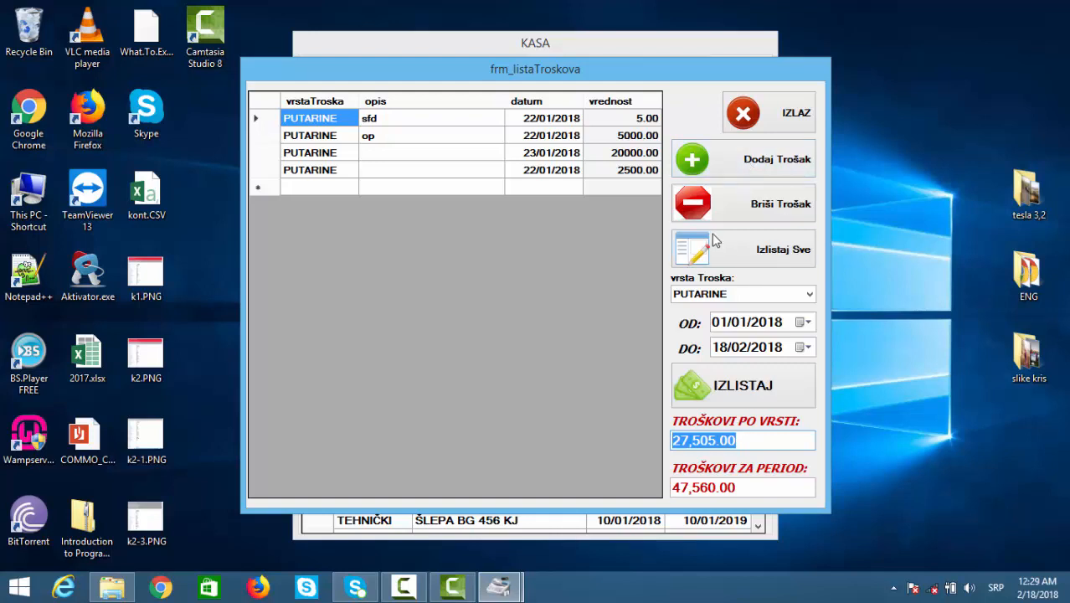
# Add a new expense type named REGISRACIJA from the expense entry form, save it, and close the type list.
pyautogui.click(735, 159)
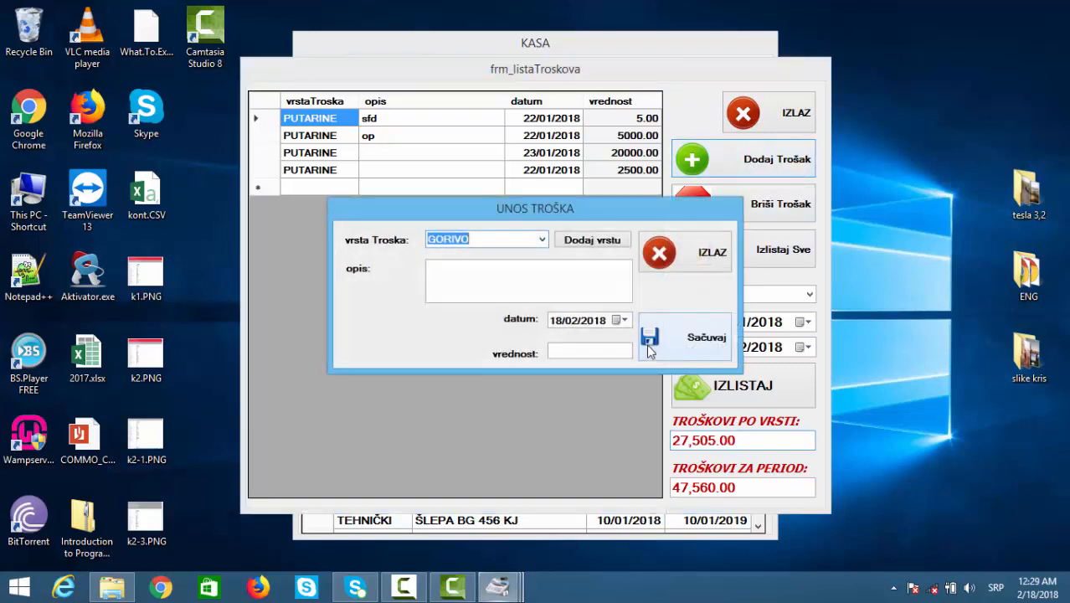
pyautogui.click(621, 243)
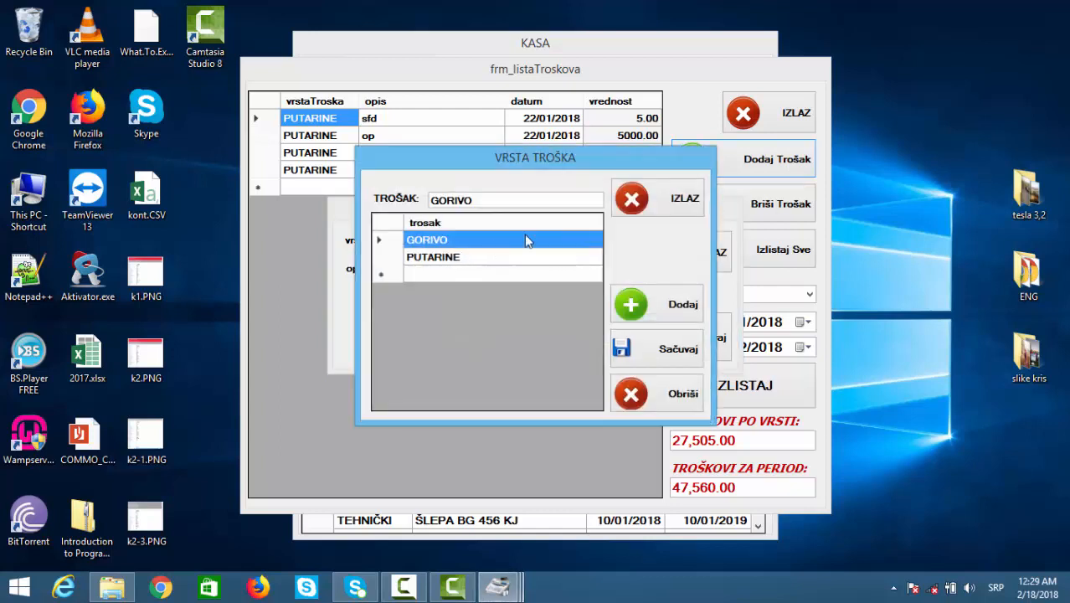
pyautogui.click(670, 308)
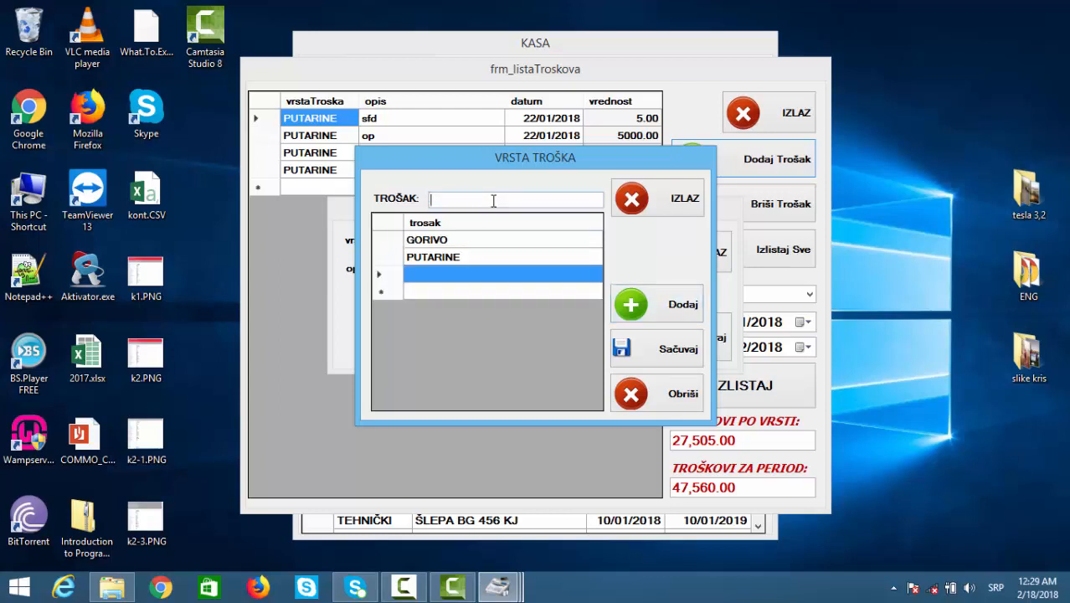
pyautogui.write('RE')
pyautogui.write('GISTA')
pyautogui.write('RAC')
pyautogui.write('I')
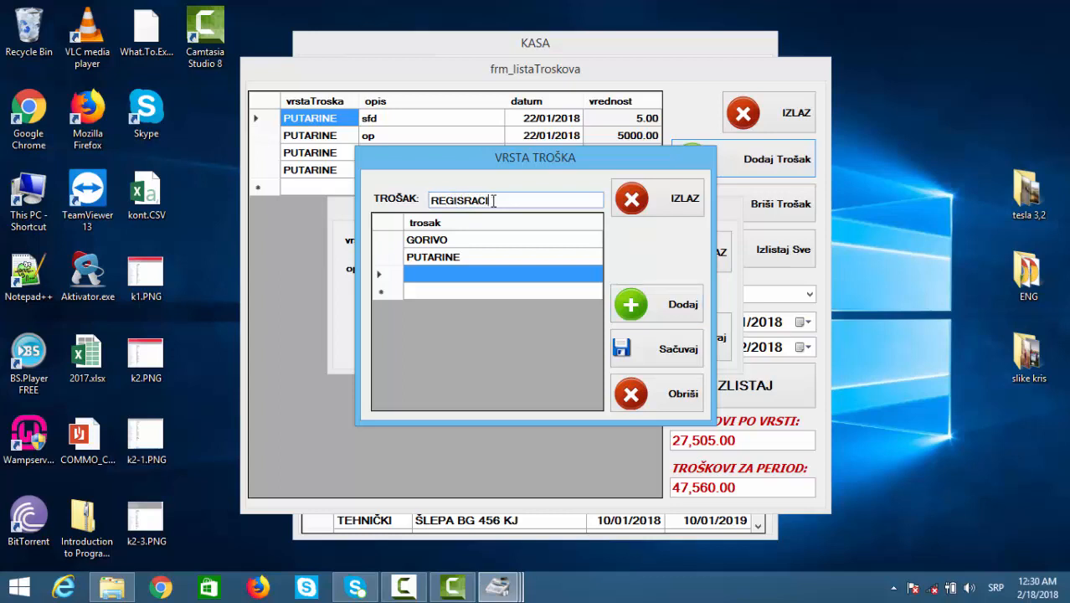
pyautogui.write('JA')
pyautogui.click(668, 349)
pyautogui.click(674, 200)
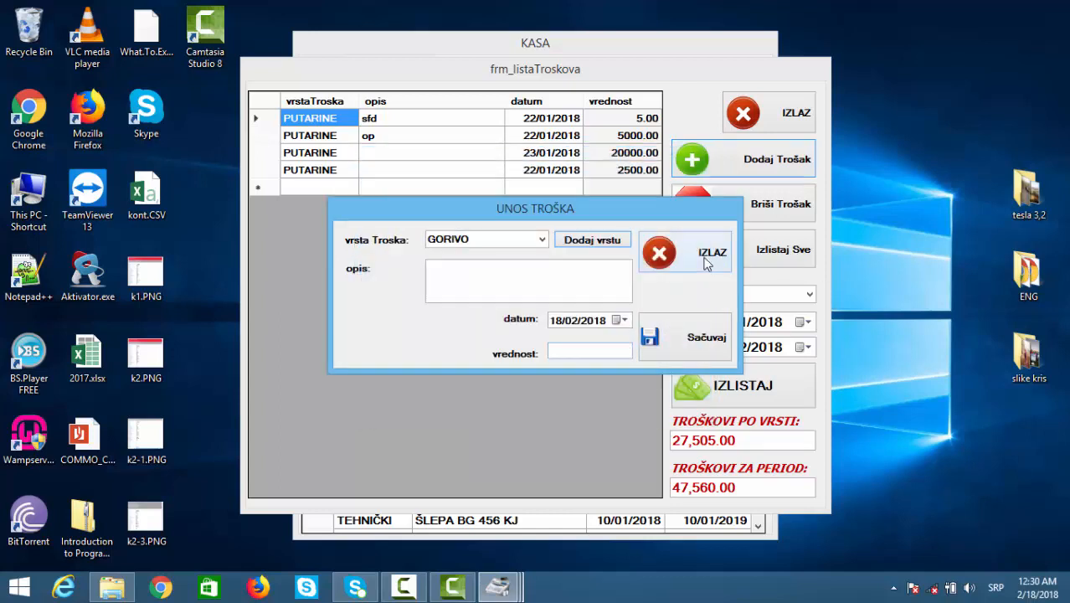
# Reopen the expense entry form and choose REGISRACIJA as the new expense's type.
pyautogui.click(543, 240)
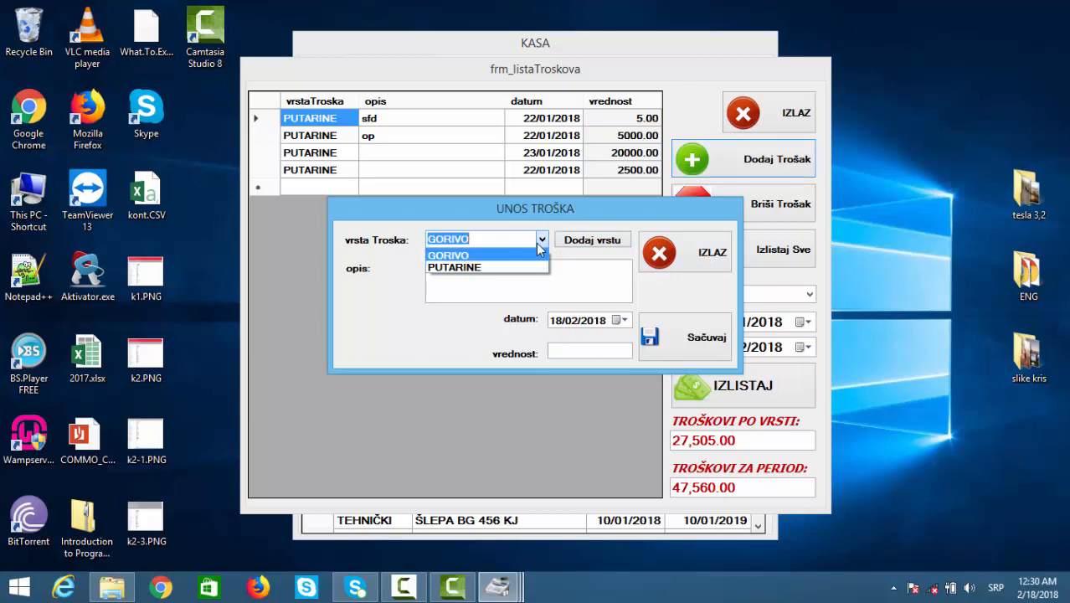
pyautogui.click(708, 250)
pyautogui.click(694, 257)
pyautogui.click(708, 159)
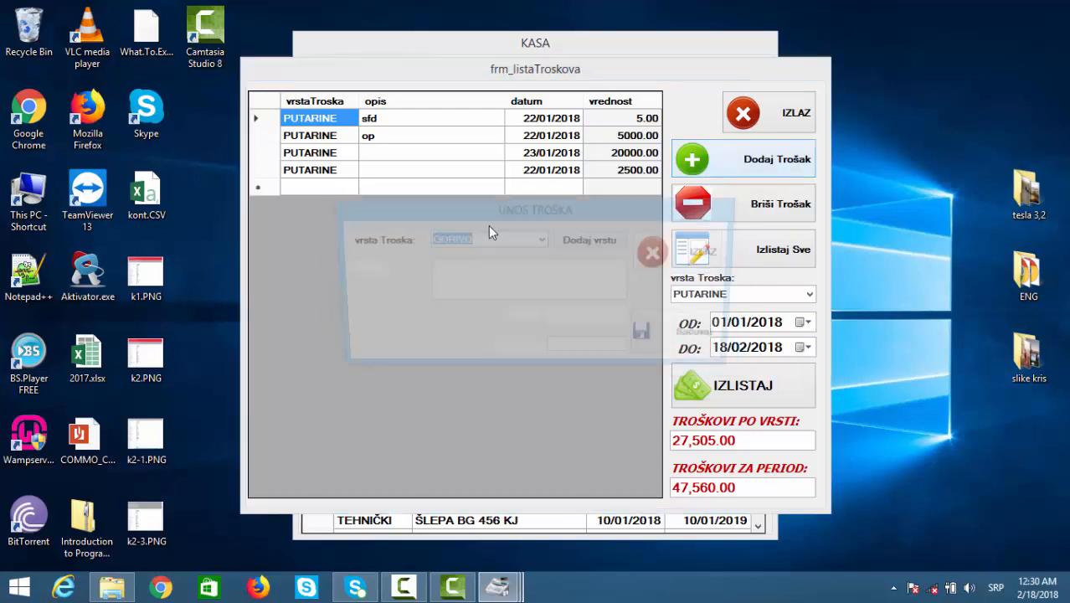
pyautogui.click(542, 240)
pyautogui.click(515, 277)
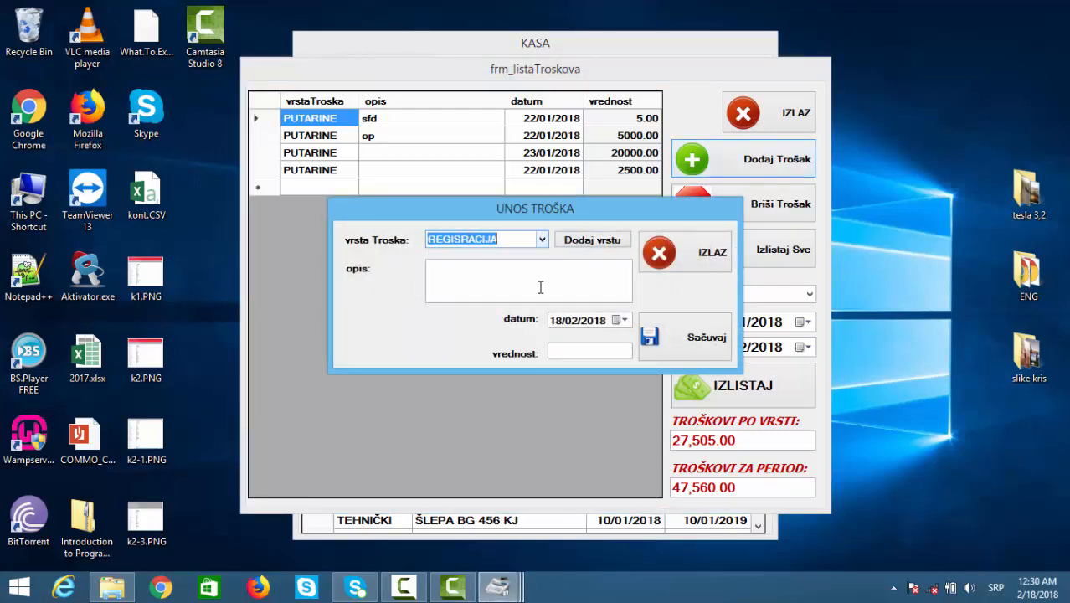
# Describe the expense as SO 123 HH with a value of 50000, save it, and close the entry form.
pyautogui.click(532, 278)
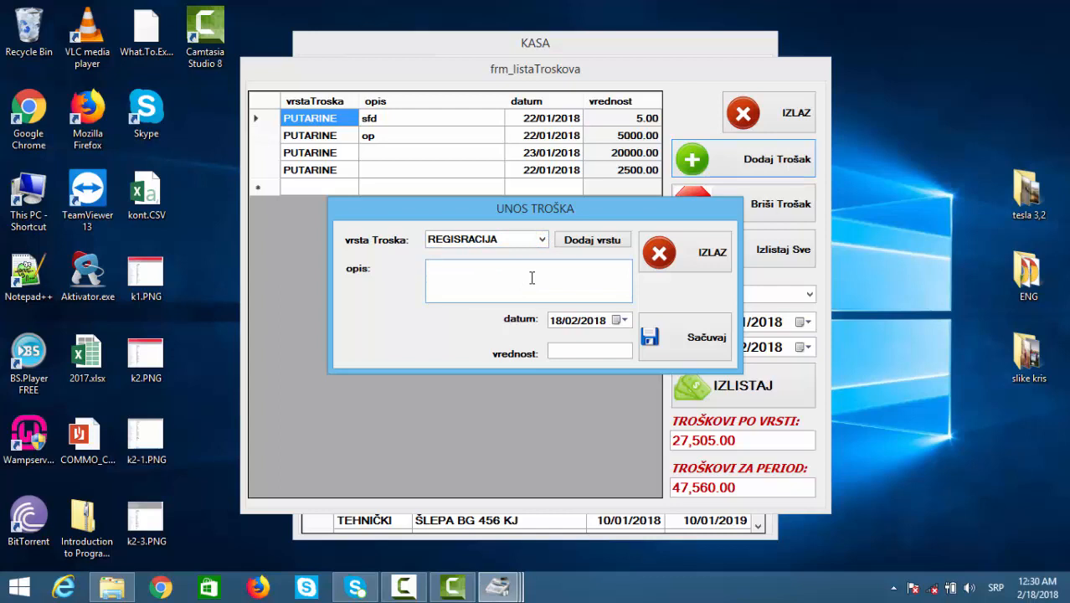
pyautogui.write('SO HH123')
pyautogui.click(579, 350)
pyautogui.write('50000')
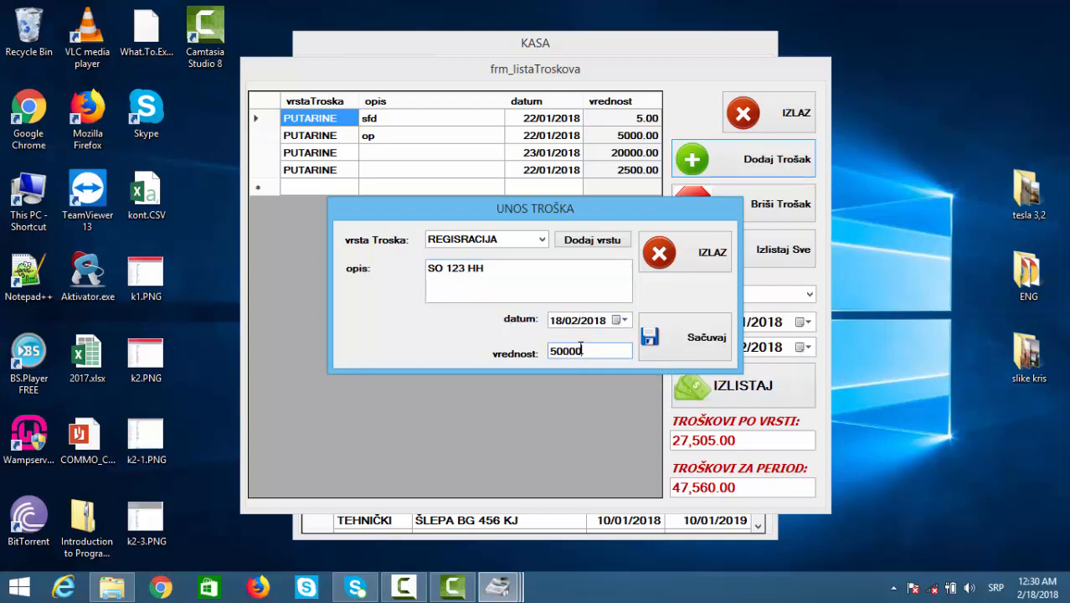
pyautogui.click(672, 337)
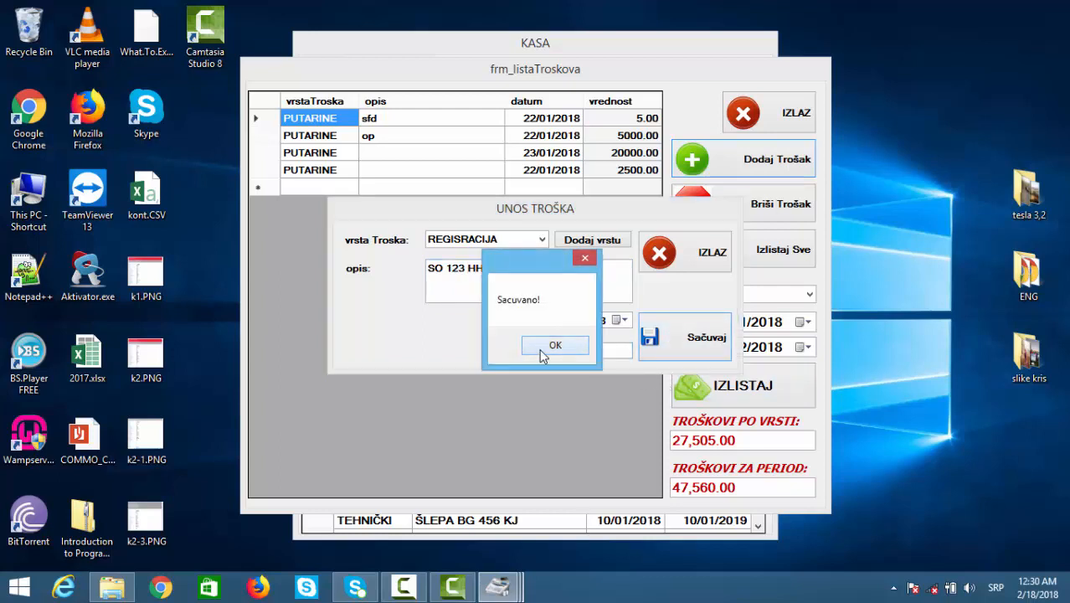
pyautogui.click(556, 347)
pyautogui.click(690, 253)
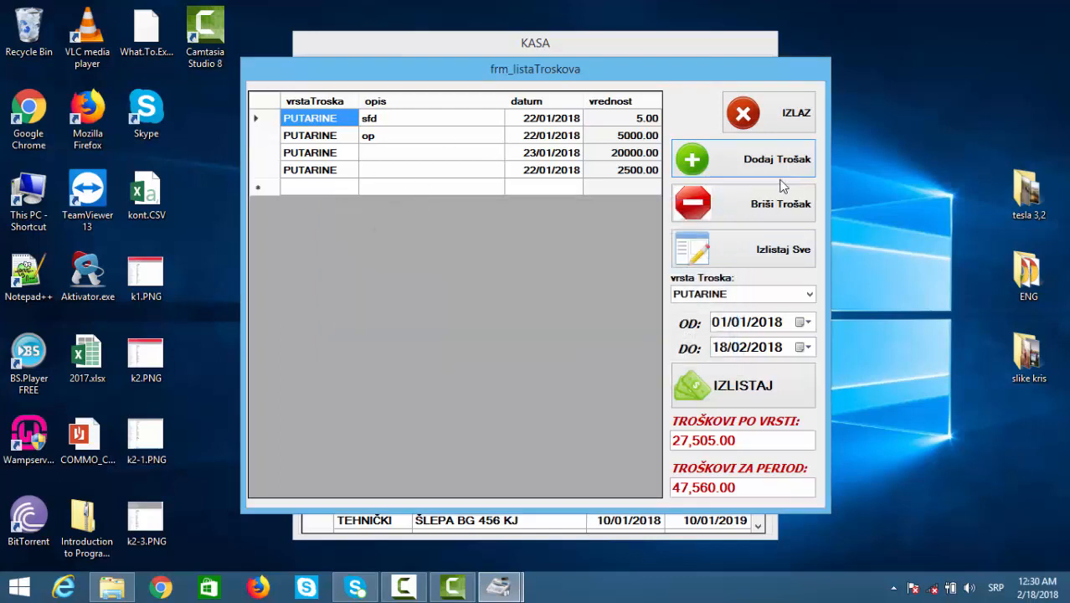
# List the REGISRACIJA expenses for the same period and check the value of the saved entry.
pyautogui.click(809, 294)
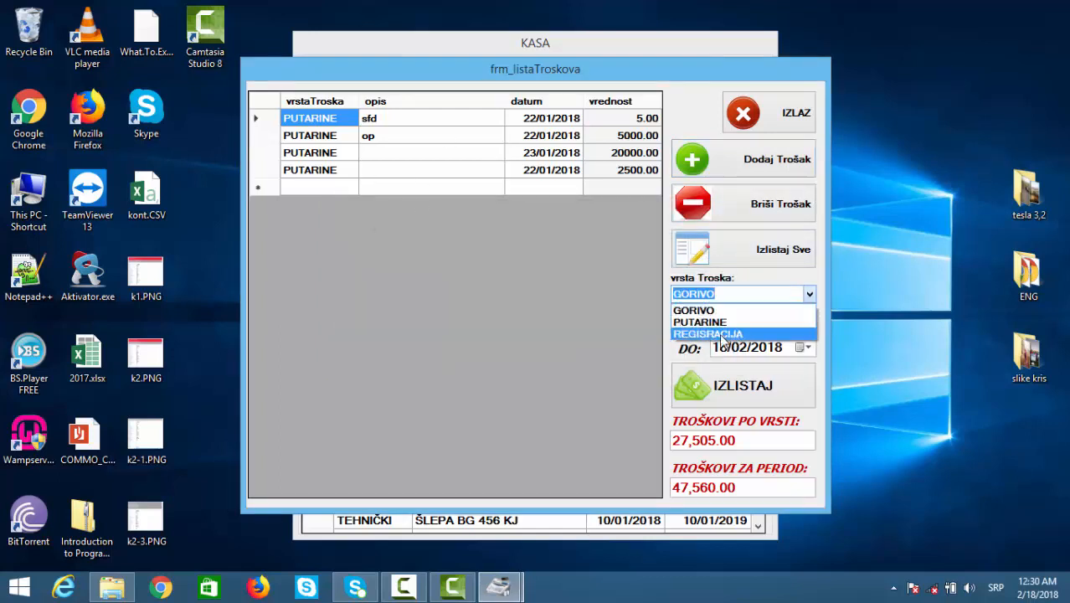
pyautogui.click(758, 333)
pyautogui.click(767, 388)
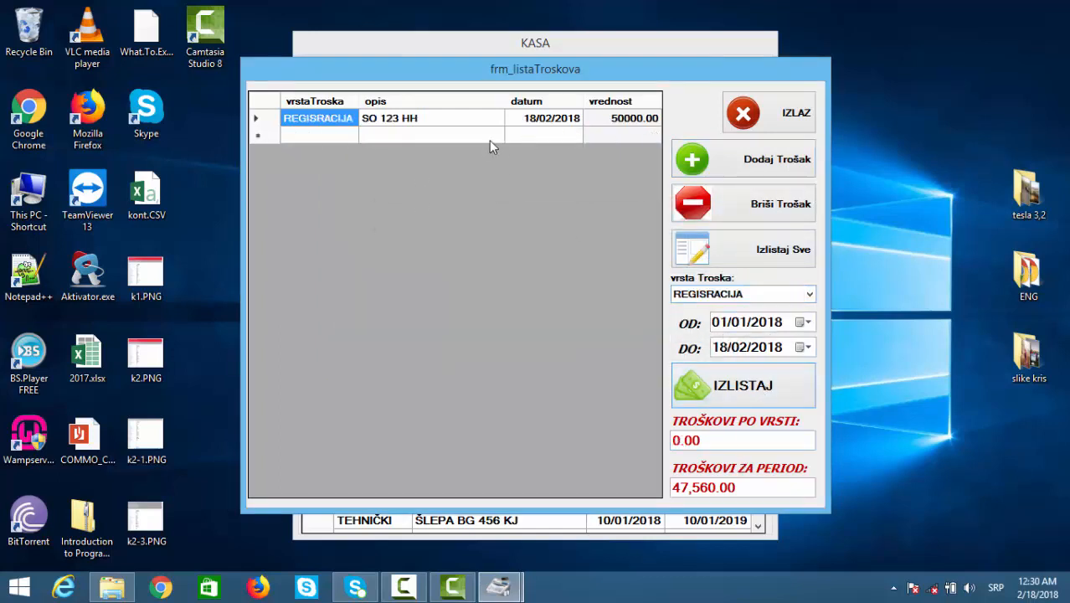
pyautogui.click(647, 119)
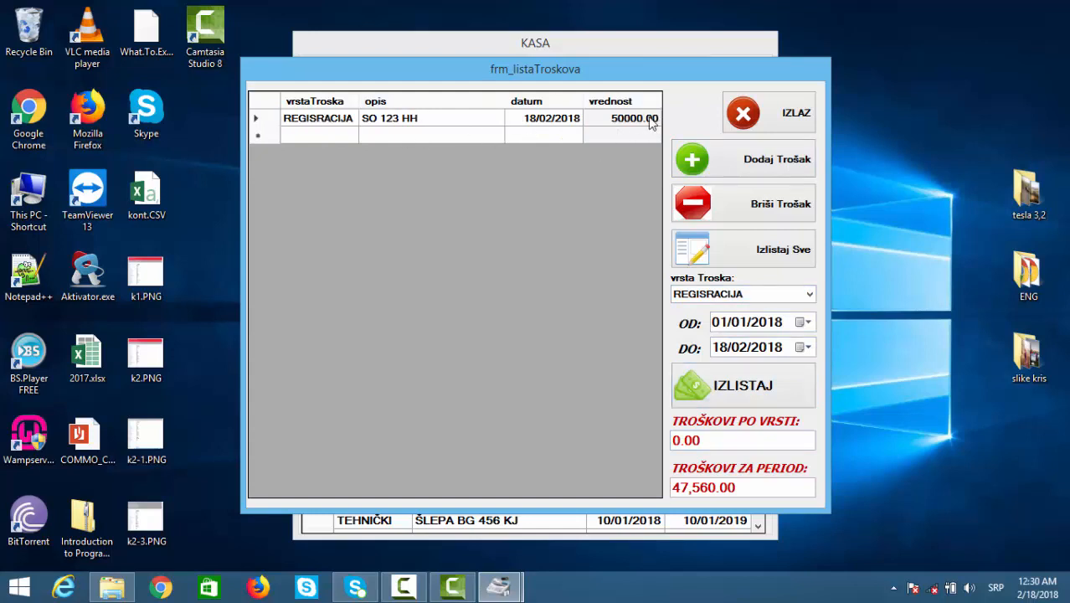